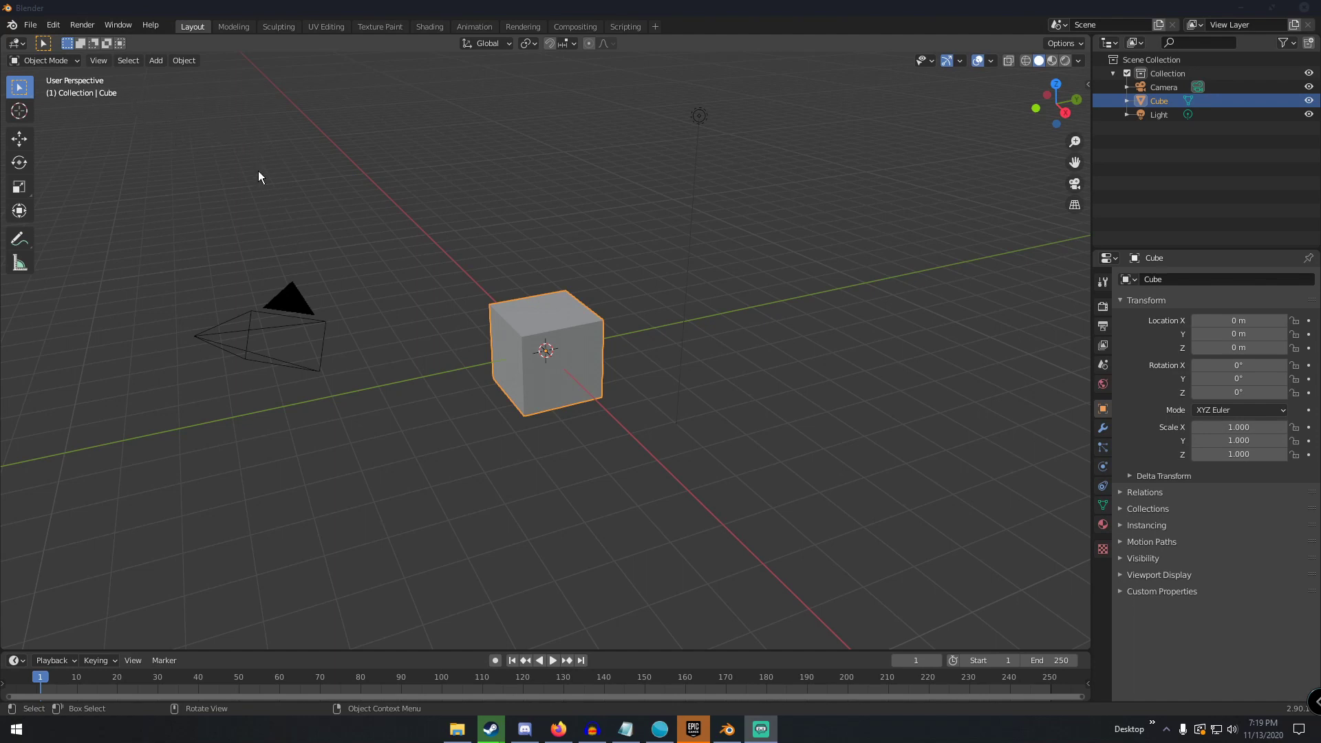
Open the add-ons section of the preferences.
{"action": "left_click", "coordinate": [54, 28]}
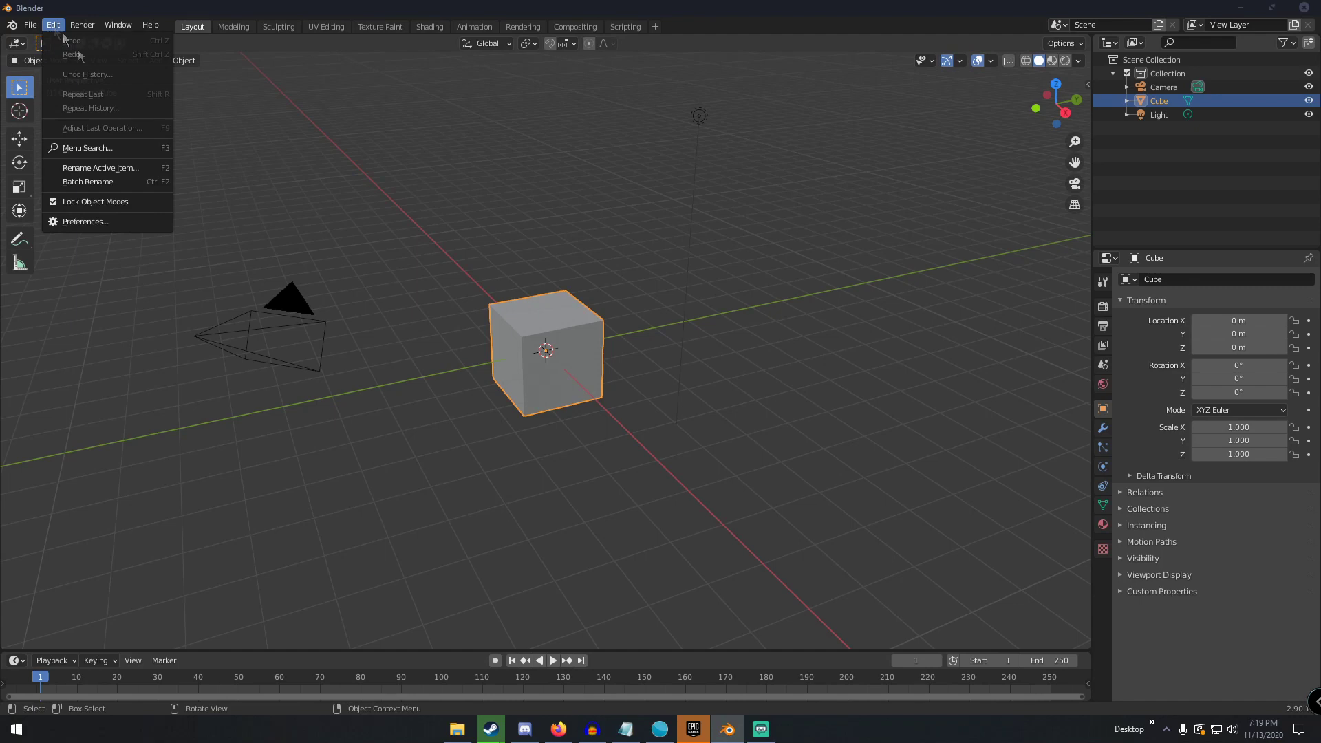
{"action": "left_click", "coordinate": [93, 221]}
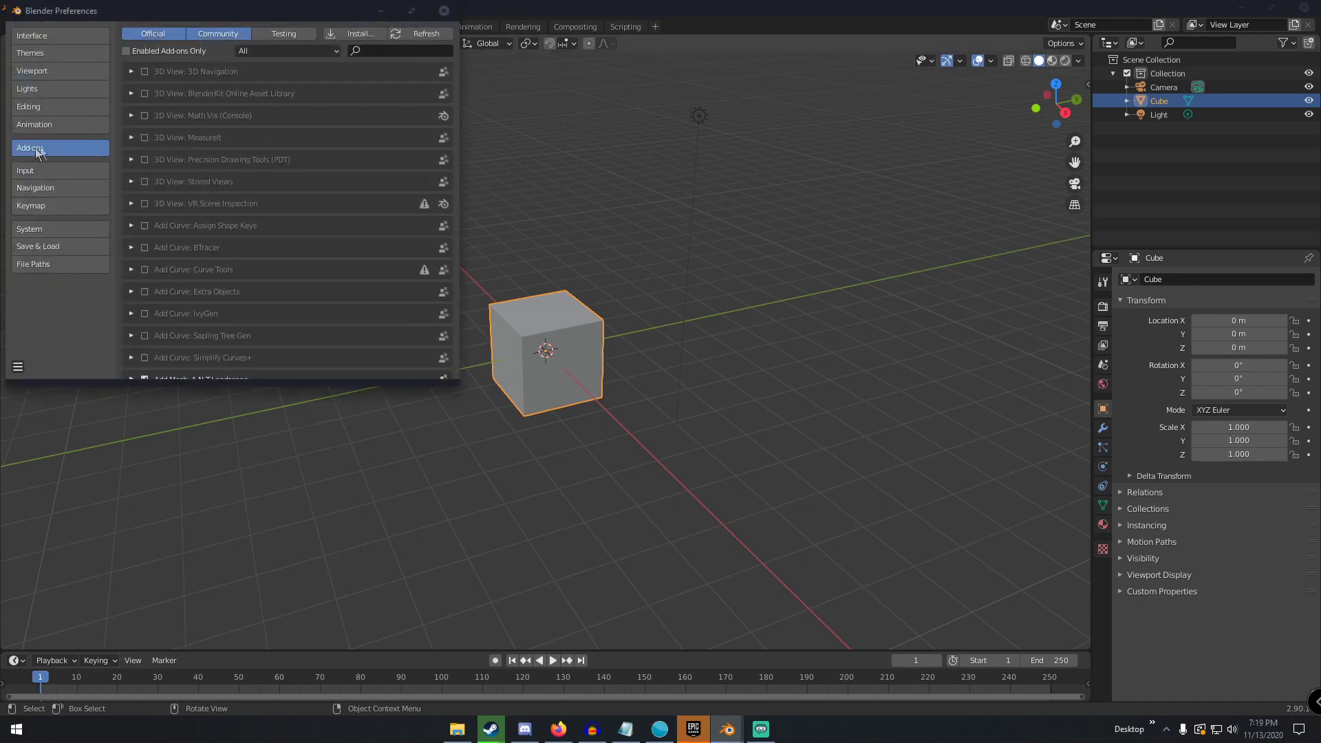
{"action": "left_click", "coordinate": [367, 33]}
{"action": "scroll", "coordinate": [250, 296], "scroll_direction": "down", "scroll_amount": 5}
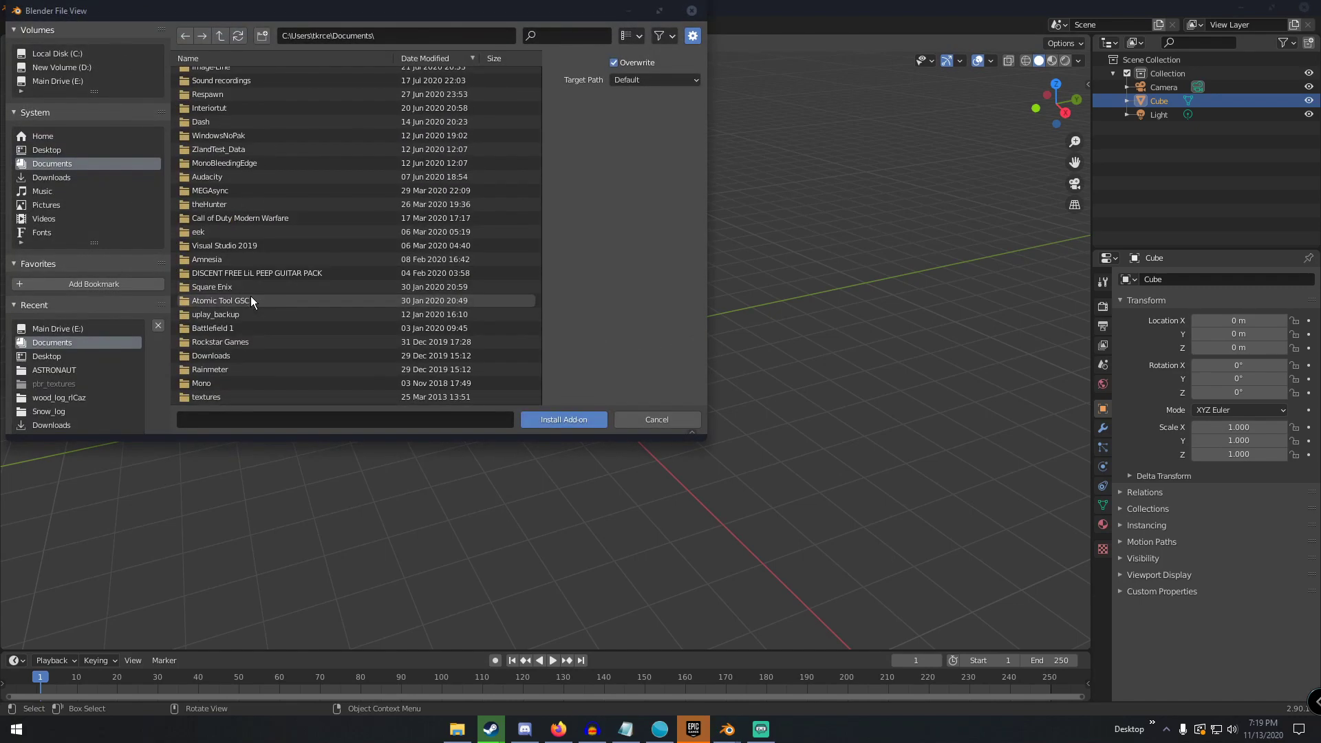
{"action": "left_click", "coordinate": [58, 328]}
{"action": "left_click", "coordinate": [184, 352]}
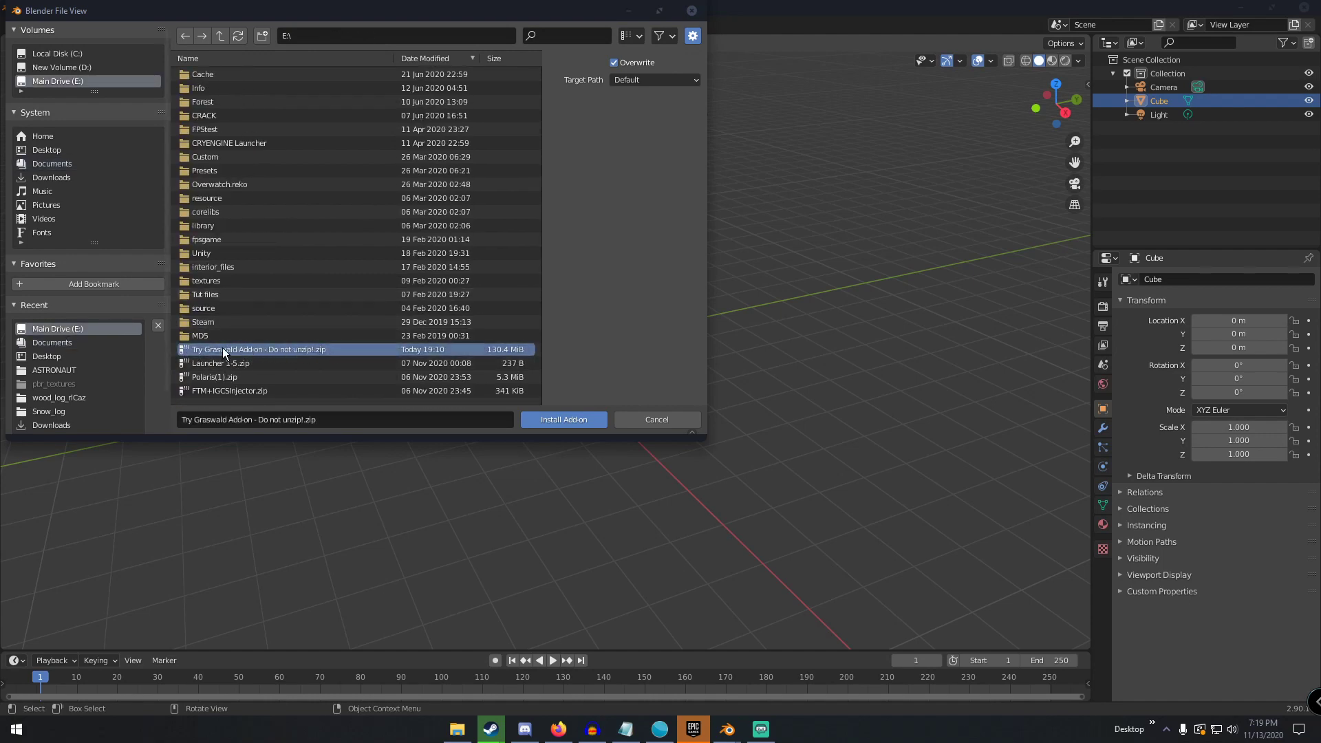
{"action": "left_click", "coordinate": [647, 420]}
Search the add-ons for "gras" and review the details of the Try Graswald entry.
{"action": "left_click", "coordinate": [372, 52]}
{"action": "type", "text": "gras"}
{"action": "key", "text": "Return"}
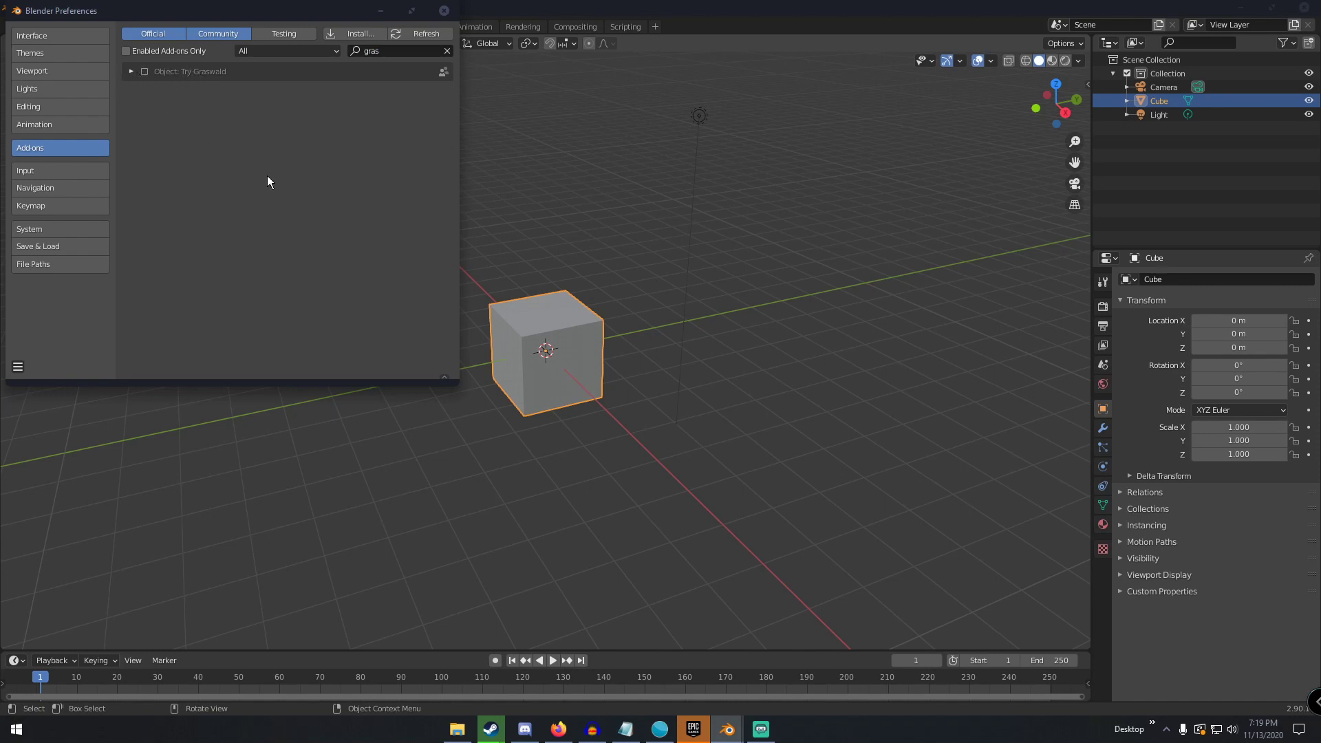
{"action": "left_click", "coordinate": [130, 71]}
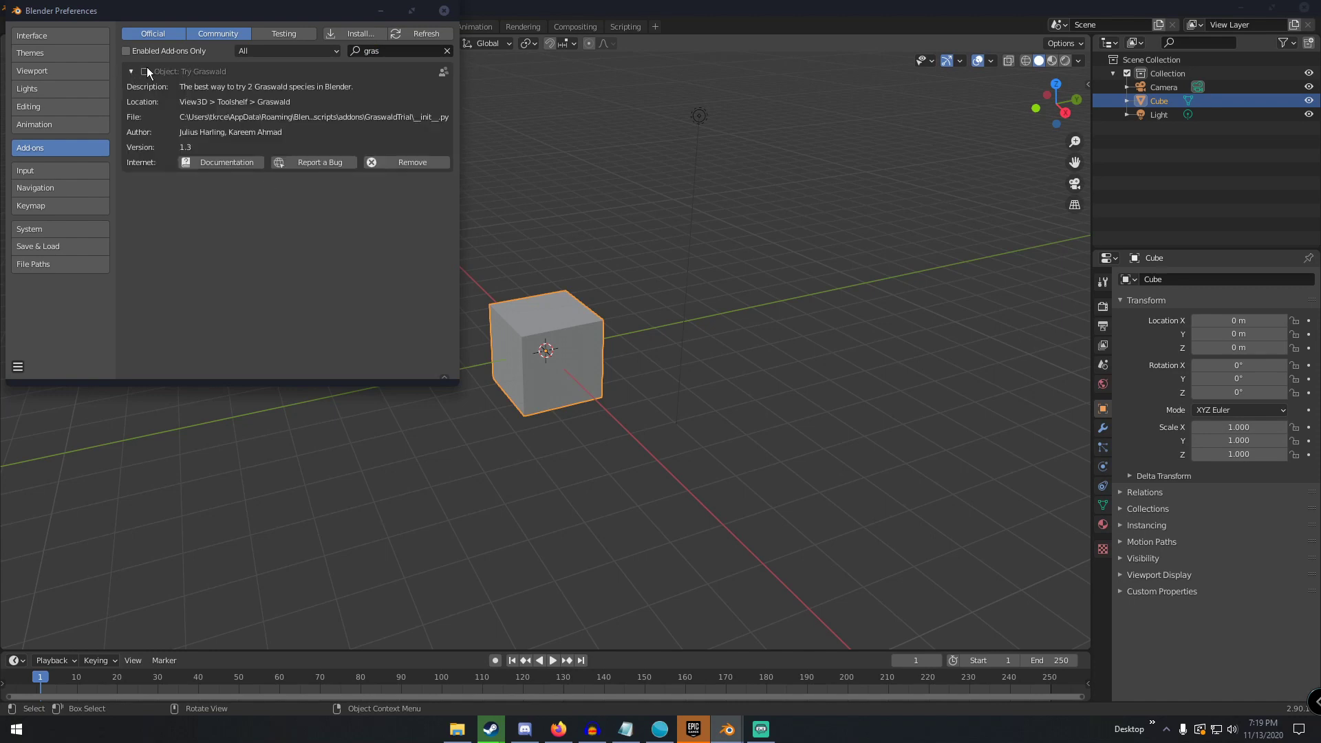
{"action": "left_click", "coordinate": [131, 71]}
{"action": "left_click", "coordinate": [18, 366]}
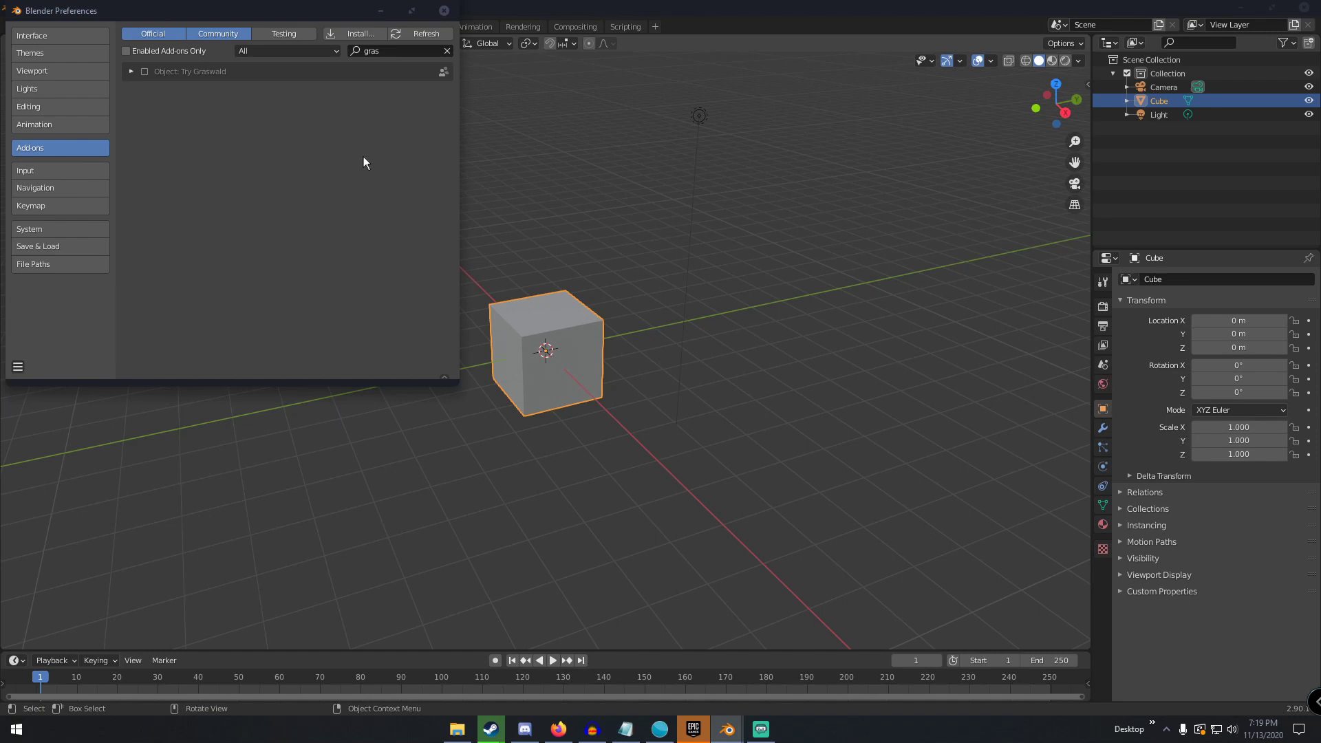
{"action": "left_click", "coordinate": [443, 12]}
Delete the default cube and add a mesh plane in its place.
{"action": "middle_click_drag", "start_coordinate": [469, 138], "coordinate": [580, 193]}
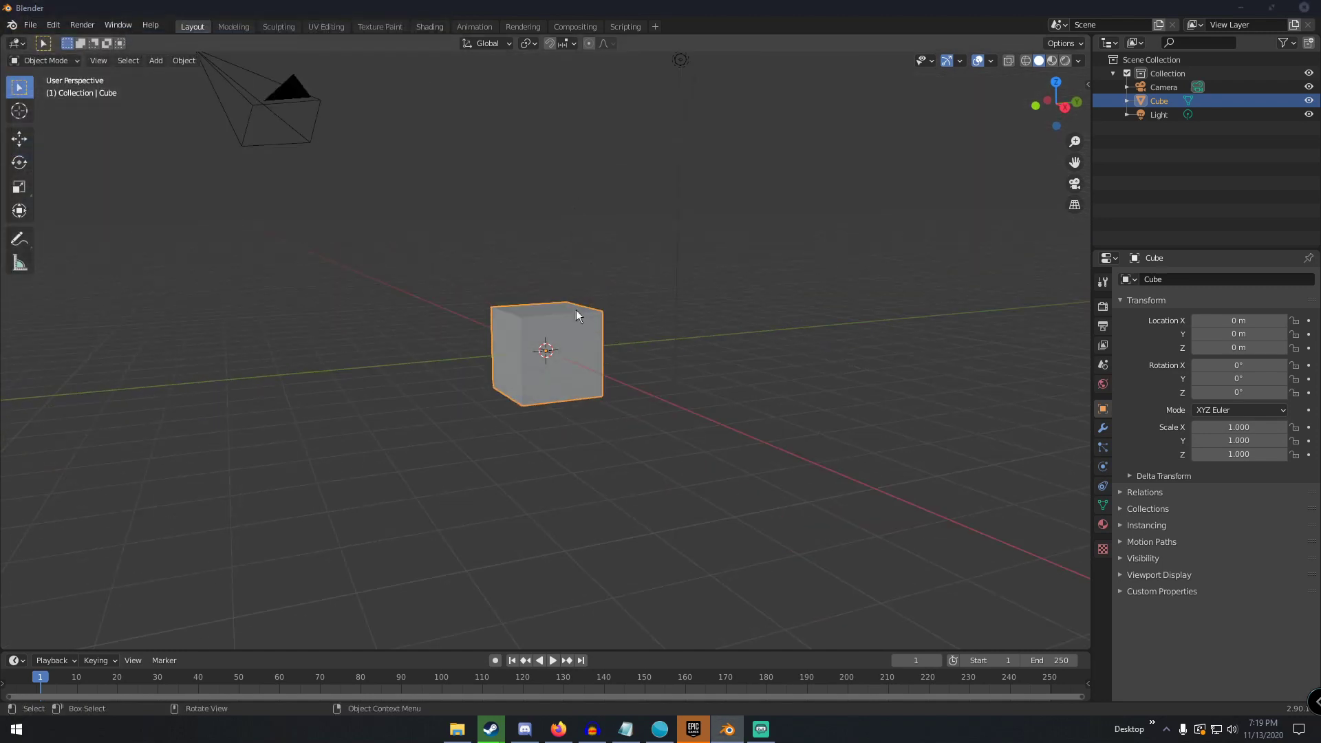
{"action": "key", "text": "Delete"}
{"action": "middle_click_drag", "start_coordinate": [551, 326], "coordinate": [518, 298]}
{"action": "key", "text": "shift+a"}
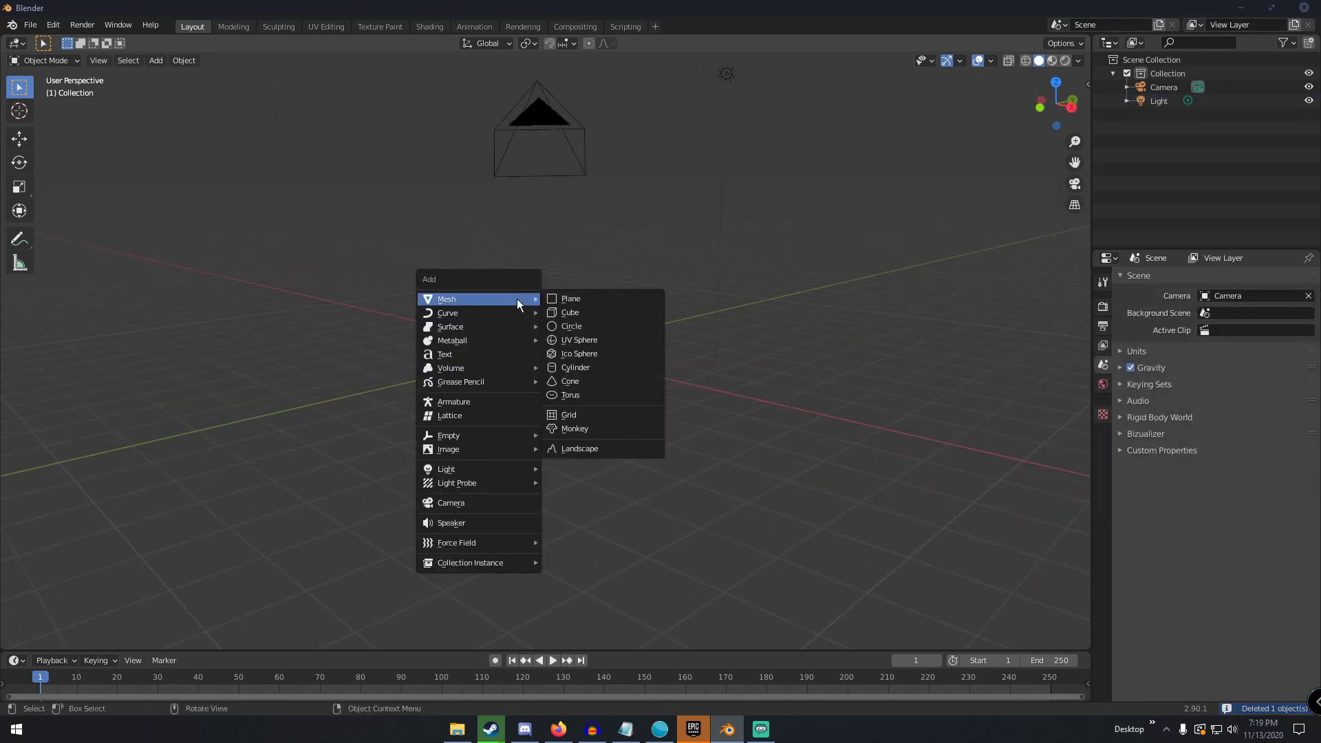
{"action": "left_click", "coordinate": [565, 299]}
Scale the plane up uniformly by a factor of 5.
{"action": "middle_click_drag", "start_coordinate": [809, 390], "coordinate": [637, 402]}
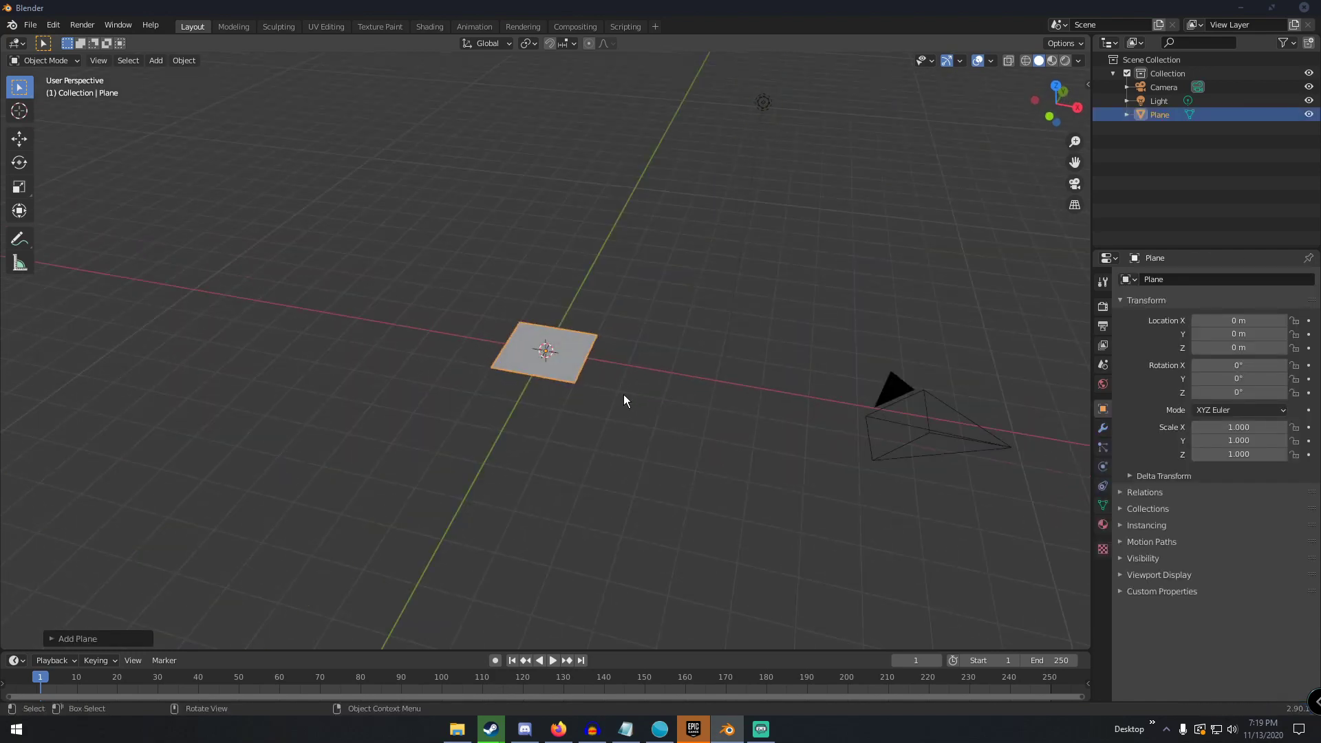
{"action": "key", "text": "s"}
{"action": "key", "text": "5"}
{"action": "key", "text": "Return"}
Subdivide the whole plane with 50 cuts and return to Object Mode.
{"action": "middle_click_drag", "start_coordinate": [623, 393], "coordinate": [641, 393]}
{"action": "middle_click_drag", "start_coordinate": [580, 359], "coordinate": [522, 298]}
{"action": "scroll", "coordinate": [546, 352], "scroll_direction": "up", "scroll_amount": 3}
{"action": "scroll", "coordinate": [522, 298], "scroll_direction": "down", "scroll_amount": 4}
{"action": "key", "text": "Tab"}
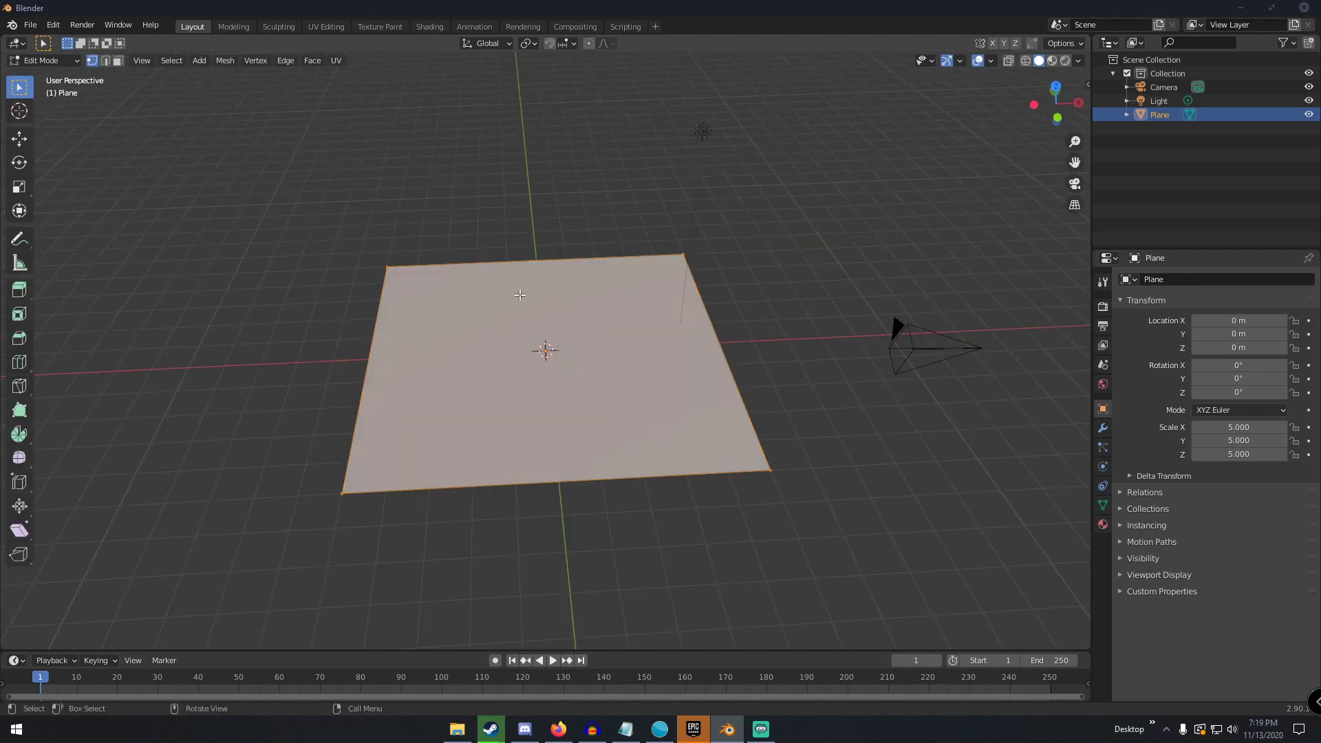
{"action": "right_click", "coordinate": [481, 296]}
{"action": "left_click", "coordinate": [436, 303]}
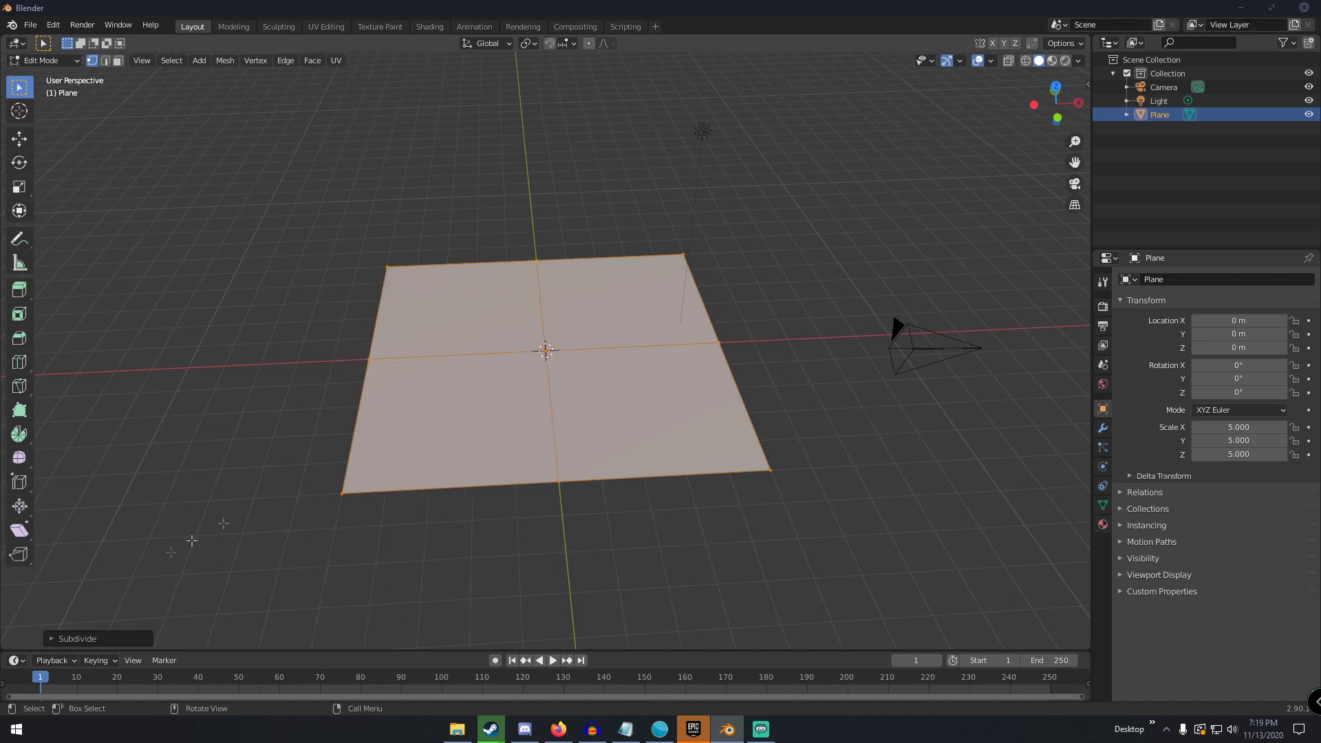
{"action": "left_click", "coordinate": [121, 638]}
{"action": "left_click", "coordinate": [188, 542]}
{"action": "type", "text": "50"}
{"action": "key", "text": "Return"}
{"action": "left_click", "coordinate": [163, 522]}
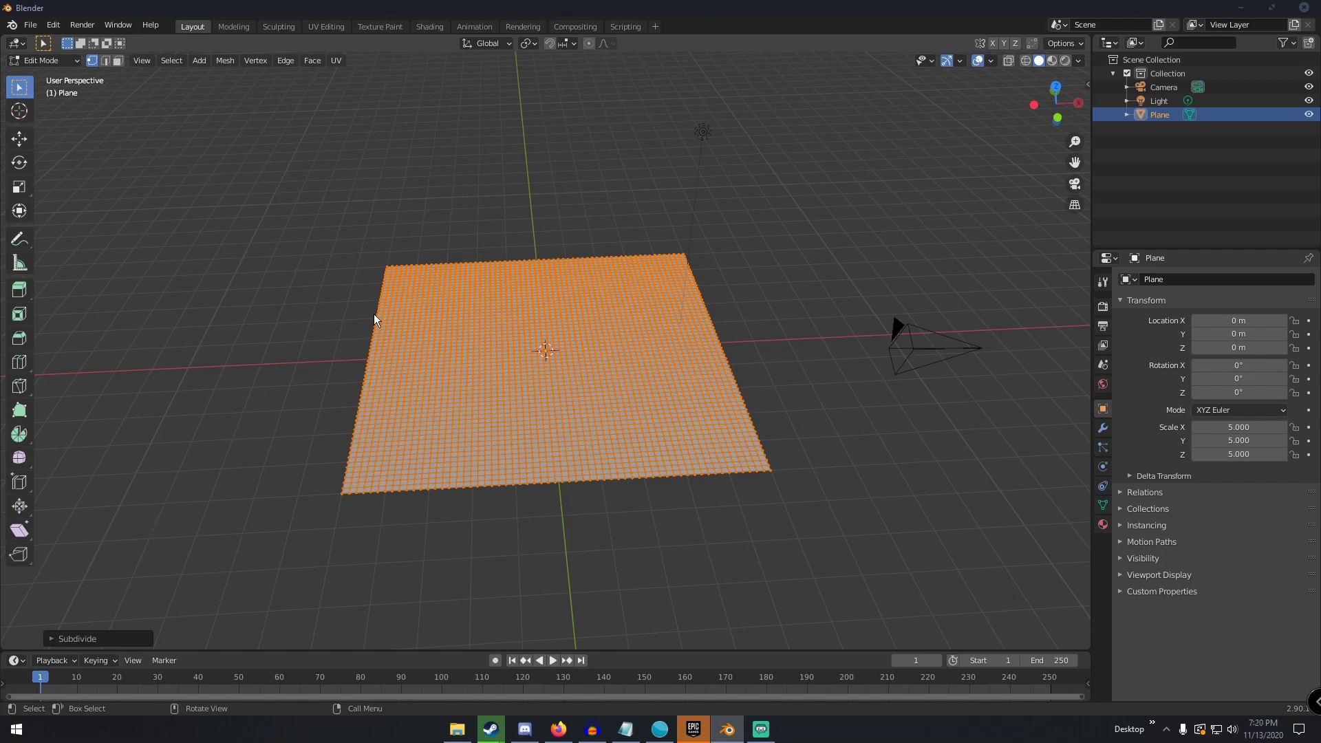
{"action": "key", "text": "Tab"}
Switch to the Sculpting workspace and enlarge the Draw brush radius to 81 px.
{"action": "middle_click_drag", "start_coordinate": [420, 307], "coordinate": [549, 366]}
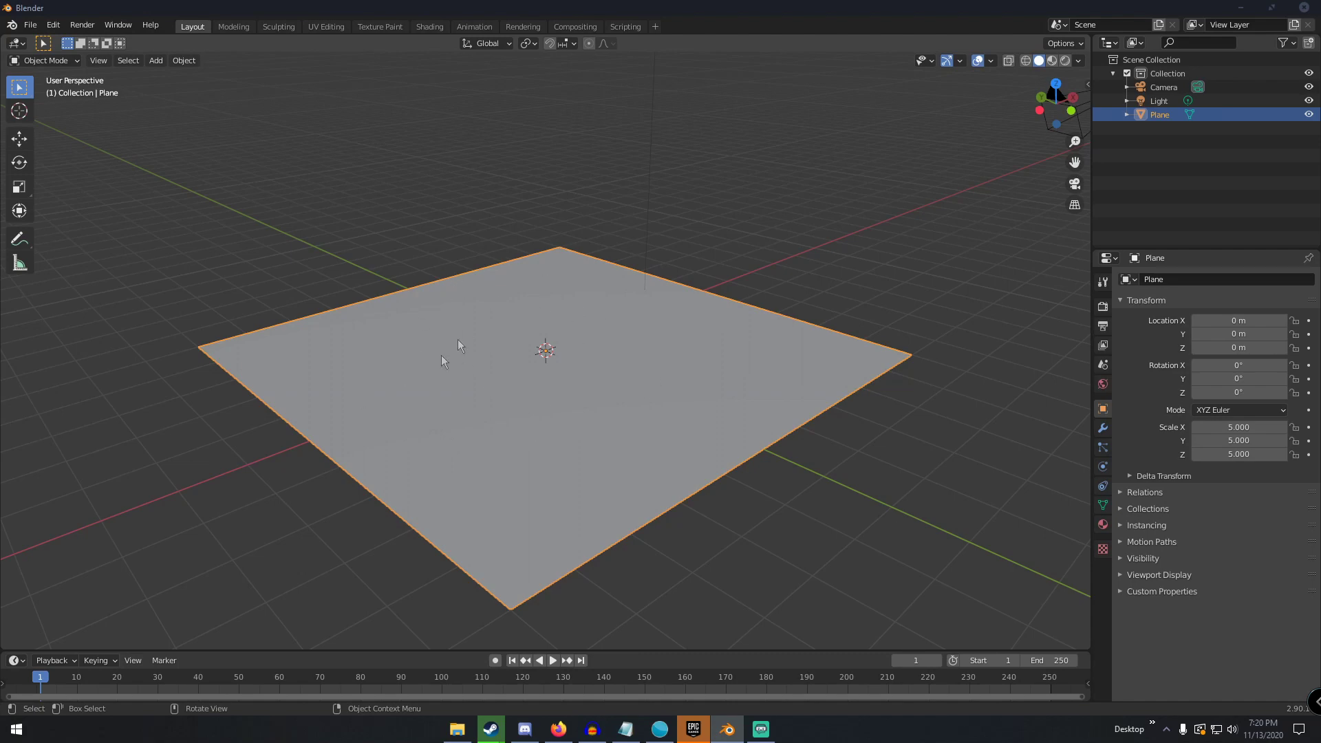
{"action": "left_click", "coordinate": [274, 28]}
{"action": "scroll", "coordinate": [420, 317], "scroll_direction": "down", "scroll_amount": 5}
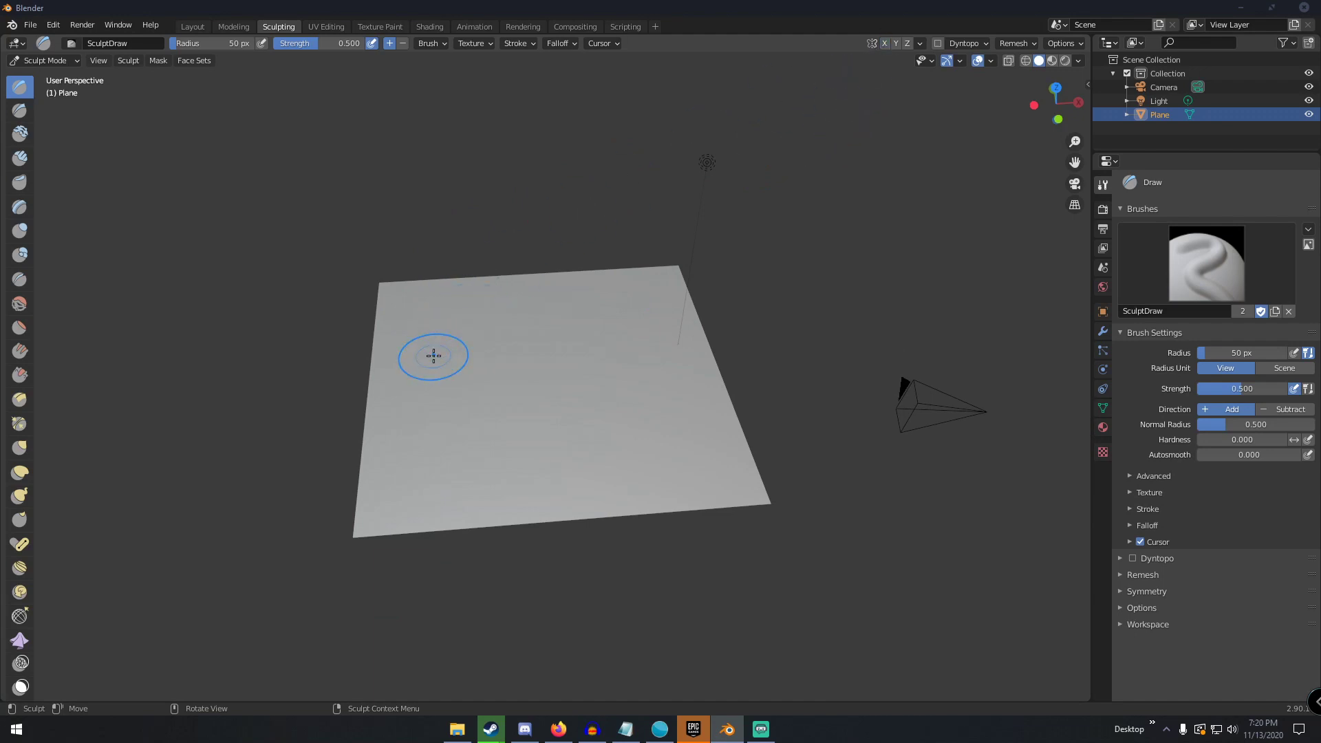
{"action": "key", "text": "f"}
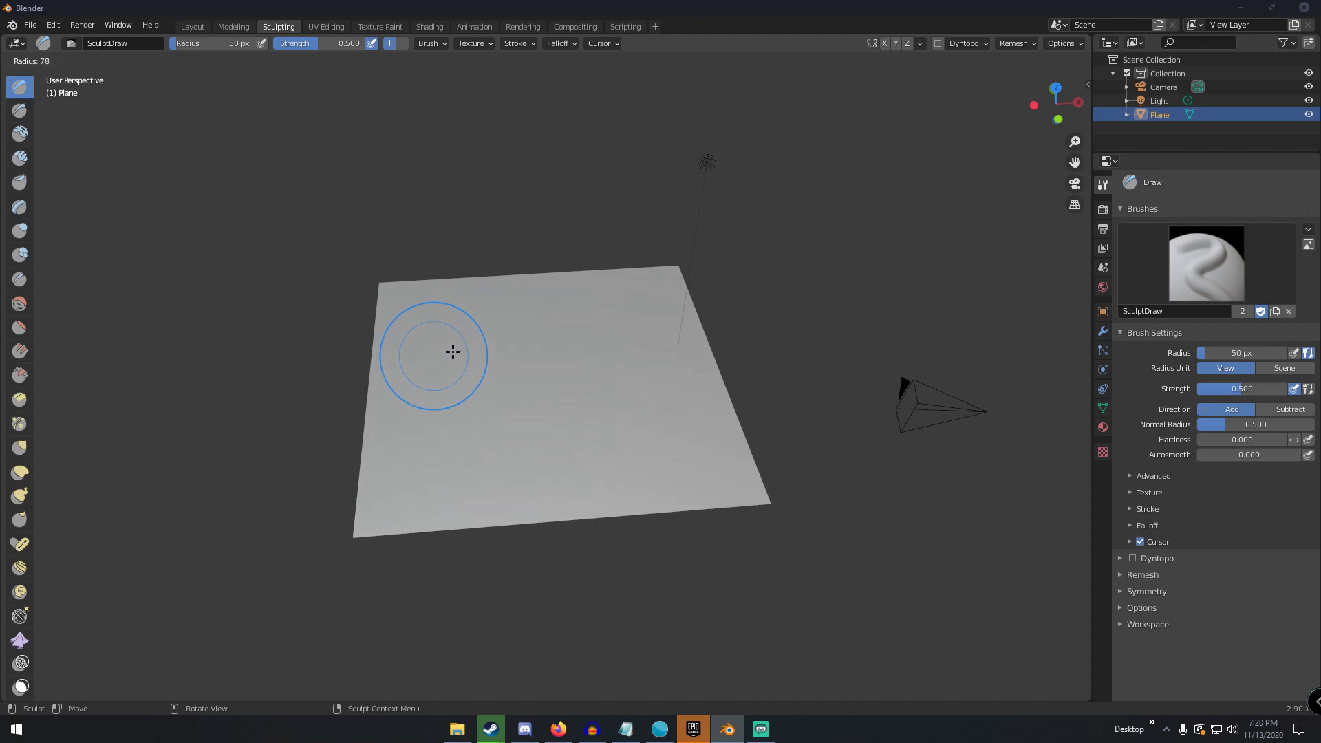
{"action": "left_click", "coordinate": [454, 351]}
Sculpt soft rolling hills across the whole plane with the Draw brush.
{"action": "mouse_move", "coordinate": [454, 351]}
{"action": "left_mouse_down"}
{"action": "mouse_move", "coordinate": [445, 316]}
{"action": "mouse_move", "coordinate": [437, 324]}
{"action": "left_mouse_up"}
{"action": "mouse_move", "coordinate": [519, 318]}
{"action": "left_mouse_down"}
{"action": "mouse_move", "coordinate": [548, 320]}
{"action": "mouse_move", "coordinate": [571, 345]}
{"action": "mouse_move", "coordinate": [616, 313]}
{"action": "mouse_move", "coordinate": [659, 331]}
{"action": "mouse_move", "coordinate": [610, 350]}
{"action": "mouse_move", "coordinate": [615, 375]}
{"action": "mouse_move", "coordinate": [569, 387]}
{"action": "mouse_move", "coordinate": [476, 372]}
{"action": "mouse_move", "coordinate": [484, 393]}
{"action": "mouse_move", "coordinate": [703, 376]}
{"action": "mouse_move", "coordinate": [580, 385]}
{"action": "mouse_move", "coordinate": [400, 365]}
{"action": "mouse_move", "coordinate": [440, 439]}
{"action": "mouse_move", "coordinate": [400, 455]}
{"action": "mouse_move", "coordinate": [485, 470]}
{"action": "mouse_move", "coordinate": [587, 452]}
{"action": "mouse_move", "coordinate": [642, 461]}
{"action": "mouse_move", "coordinate": [706, 447]}
{"action": "mouse_move", "coordinate": [685, 421]}
{"action": "mouse_move", "coordinate": [705, 490]}
{"action": "mouse_move", "coordinate": [682, 386]}
{"action": "mouse_move", "coordinate": [627, 311]}
{"action": "mouse_move", "coordinate": [641, 287]}
{"action": "mouse_move", "coordinate": [564, 275]}
{"action": "left_mouse_up"}
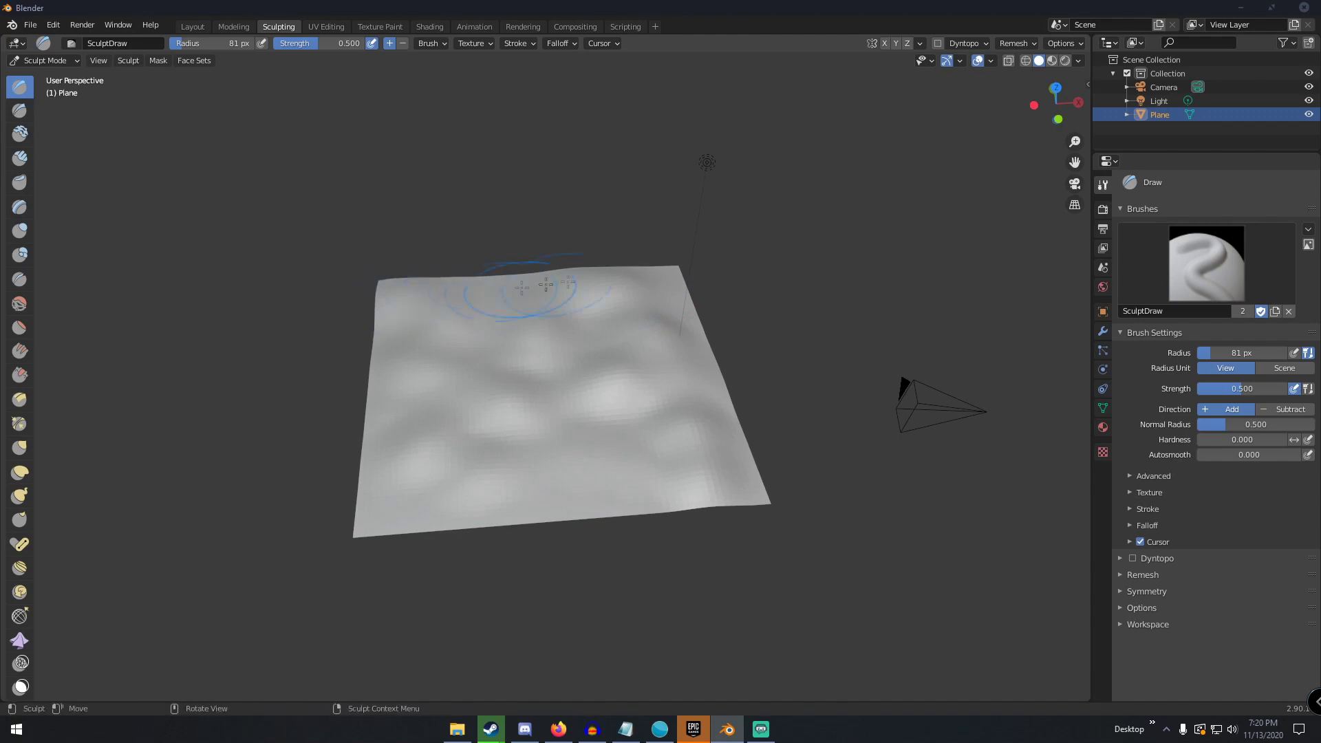
{"action": "middle_click_drag", "start_coordinate": [634, 310], "coordinate": [626, 303], "text": "ctrl"}
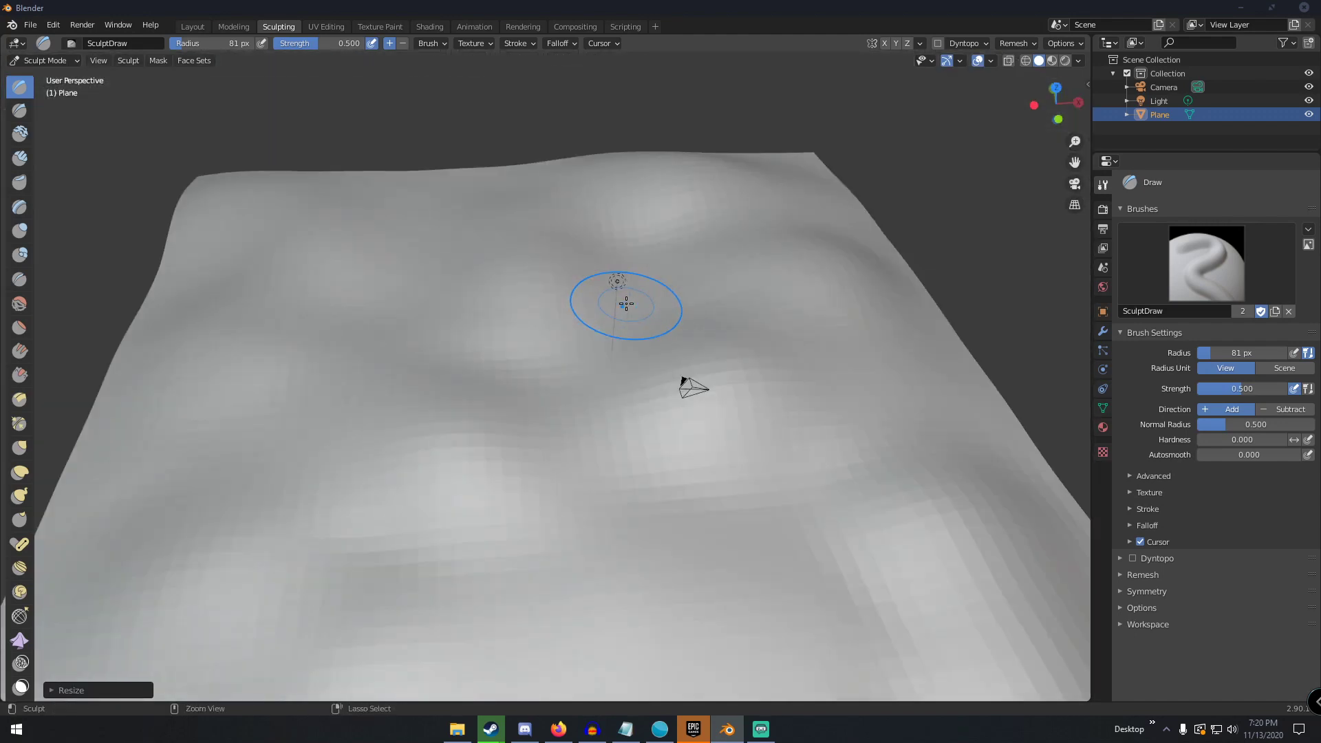
{"action": "scroll", "coordinate": [540, 316], "scroll_direction": "down", "scroll_amount": 6}
{"action": "scroll", "coordinate": [543, 320], "scroll_direction": "up", "scroll_amount": 2}
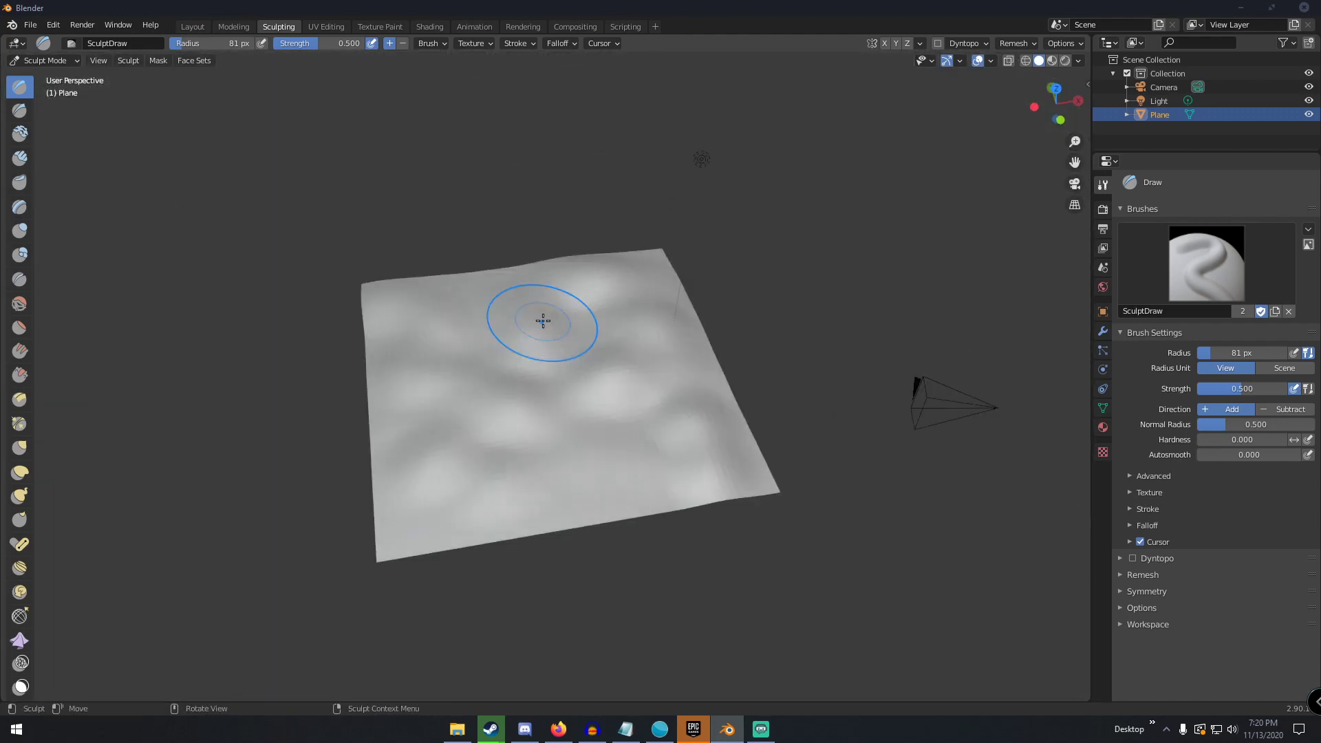
{"action": "scroll", "coordinate": [542, 321], "scroll_direction": "up", "scroll_amount": 2}
{"action": "key", "text": "s"}
{"action": "mouse_move", "coordinate": [559, 296]}
{"action": "left_mouse_down"}
{"action": "mouse_move", "coordinate": [613, 300]}
{"action": "mouse_move", "coordinate": [671, 333]}
{"action": "mouse_move", "coordinate": [419, 318]}
{"action": "mouse_move", "coordinate": [471, 449]}
{"action": "mouse_move", "coordinate": [619, 392]}
{"action": "mouse_move", "coordinate": [736, 492]}
{"action": "mouse_move", "coordinate": [491, 568]}
{"action": "mouse_move", "coordinate": [413, 474]}
{"action": "left_mouse_up"}
Return to the Layout workspace and add a Try Graswald grass system to the sculpted plane.
{"action": "mouse_move", "coordinate": [412, 475]}
{"action": "middle_mouse_down"}
{"action": "mouse_move", "coordinate": [419, 261]}
{"action": "mouse_move", "coordinate": [561, 324]}
{"action": "mouse_move", "coordinate": [361, 200]}
{"action": "mouse_move", "coordinate": [678, 206]}
{"action": "middle_mouse_up"}
{"action": "left_click", "coordinate": [192, 26]}
{"action": "middle_click_drag", "start_coordinate": [475, 180], "coordinate": [584, 360]}
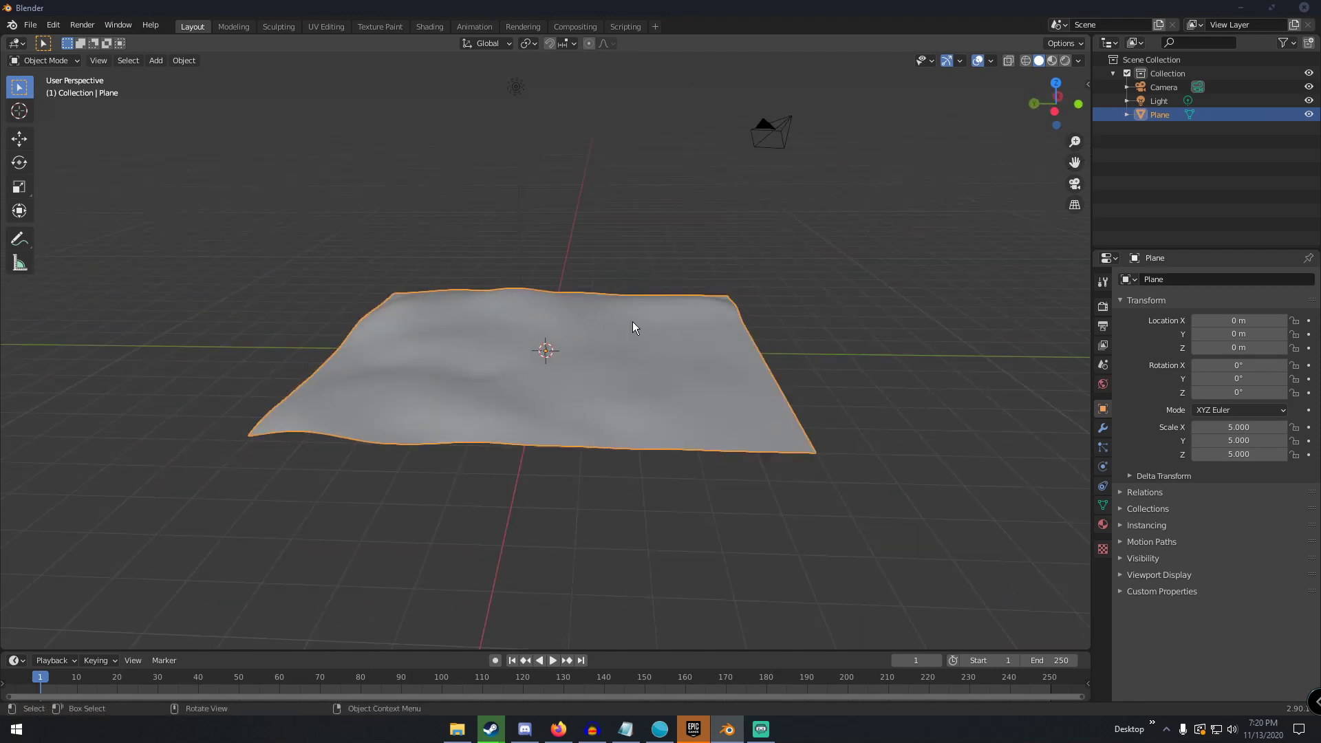
{"action": "key", "text": "n"}
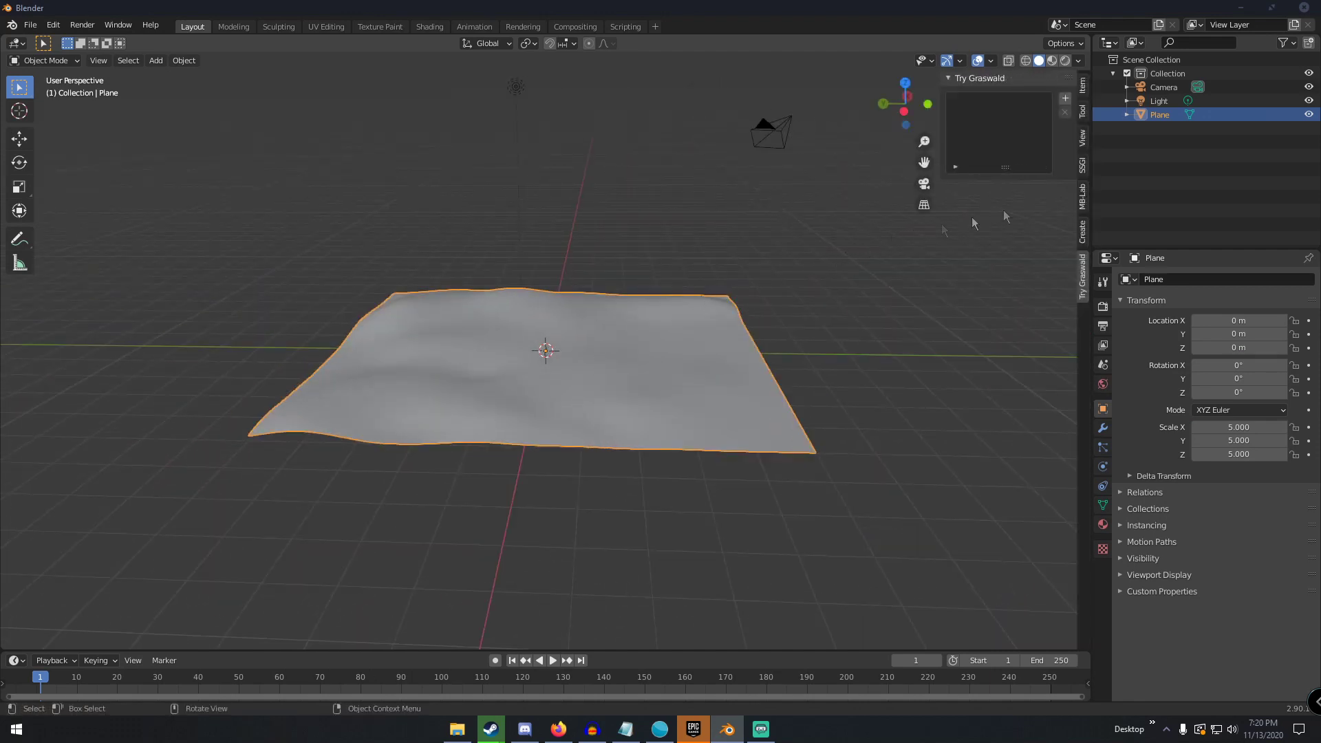
{"action": "left_click", "coordinate": [1082, 289]}
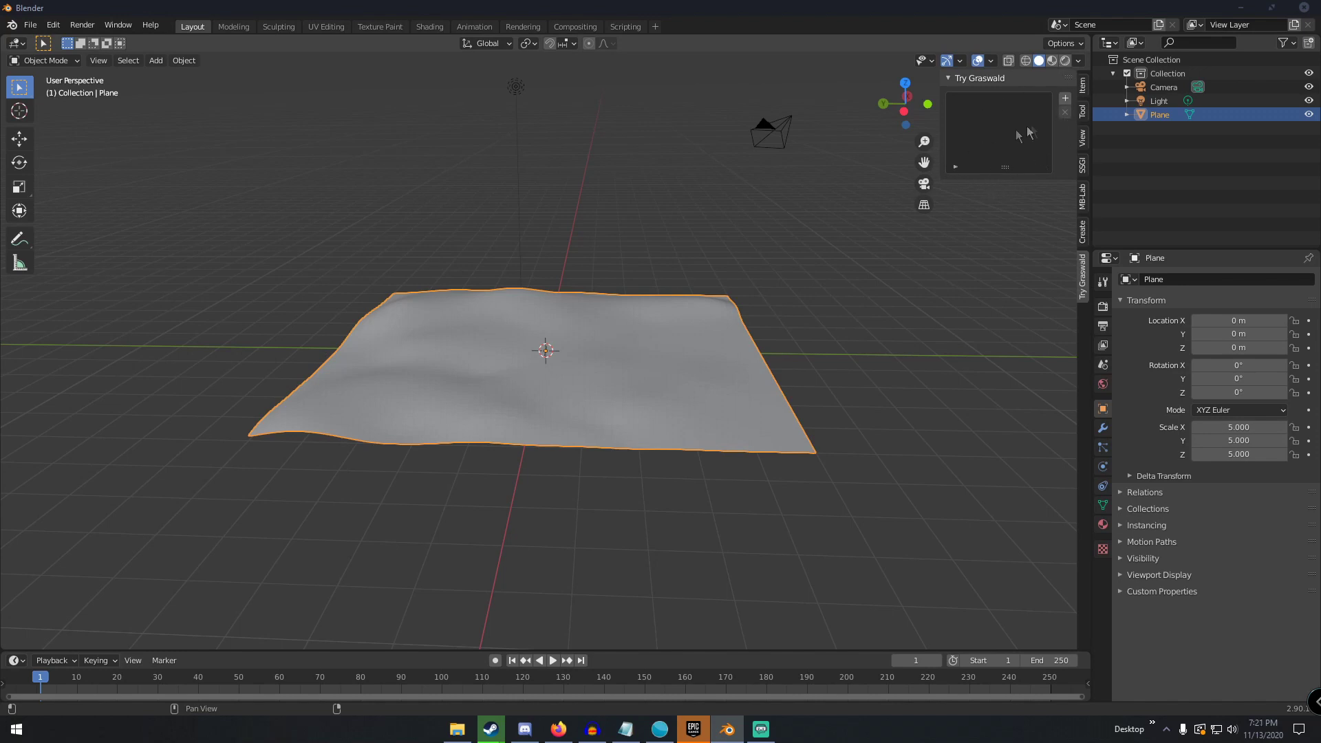
{"action": "left_click", "coordinate": [1067, 101]}
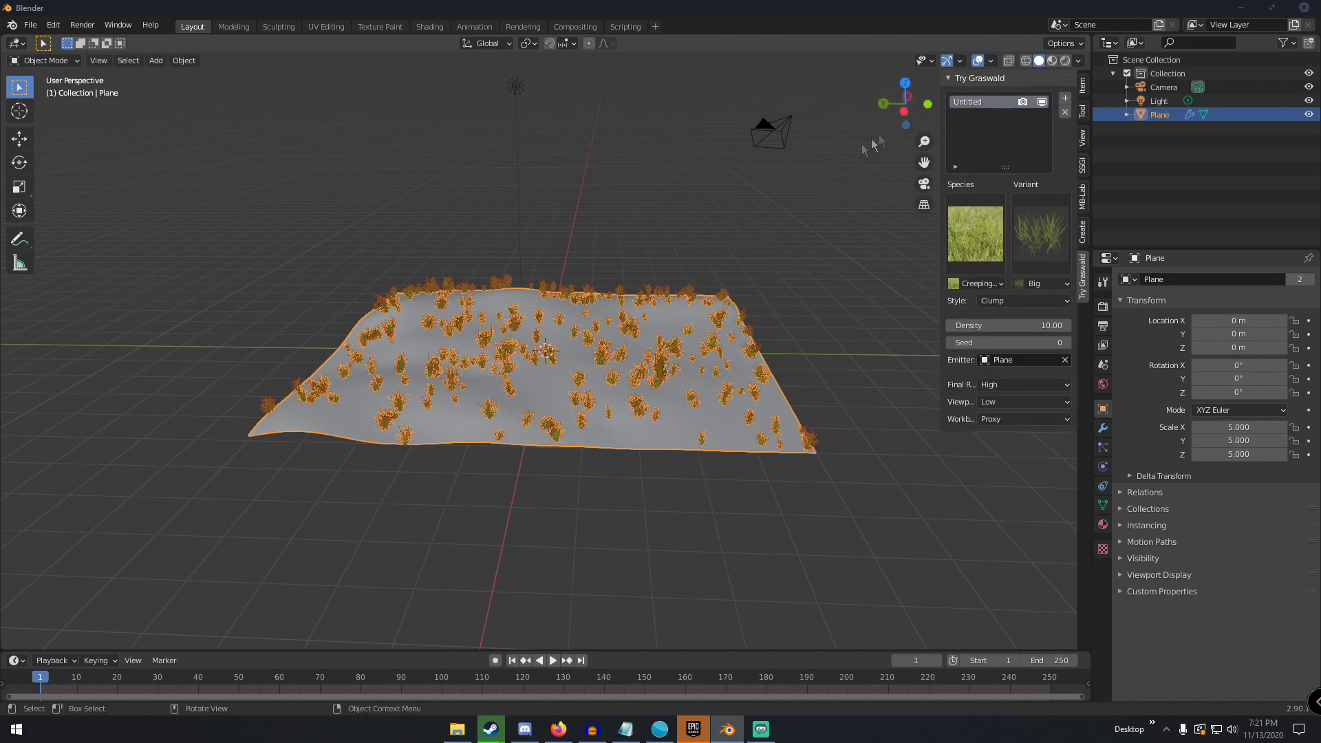
Choose Creeping Bentgrass as the species of the grass system.
{"action": "scroll", "coordinate": [790, 293], "scroll_direction": "up", "scroll_amount": 5}
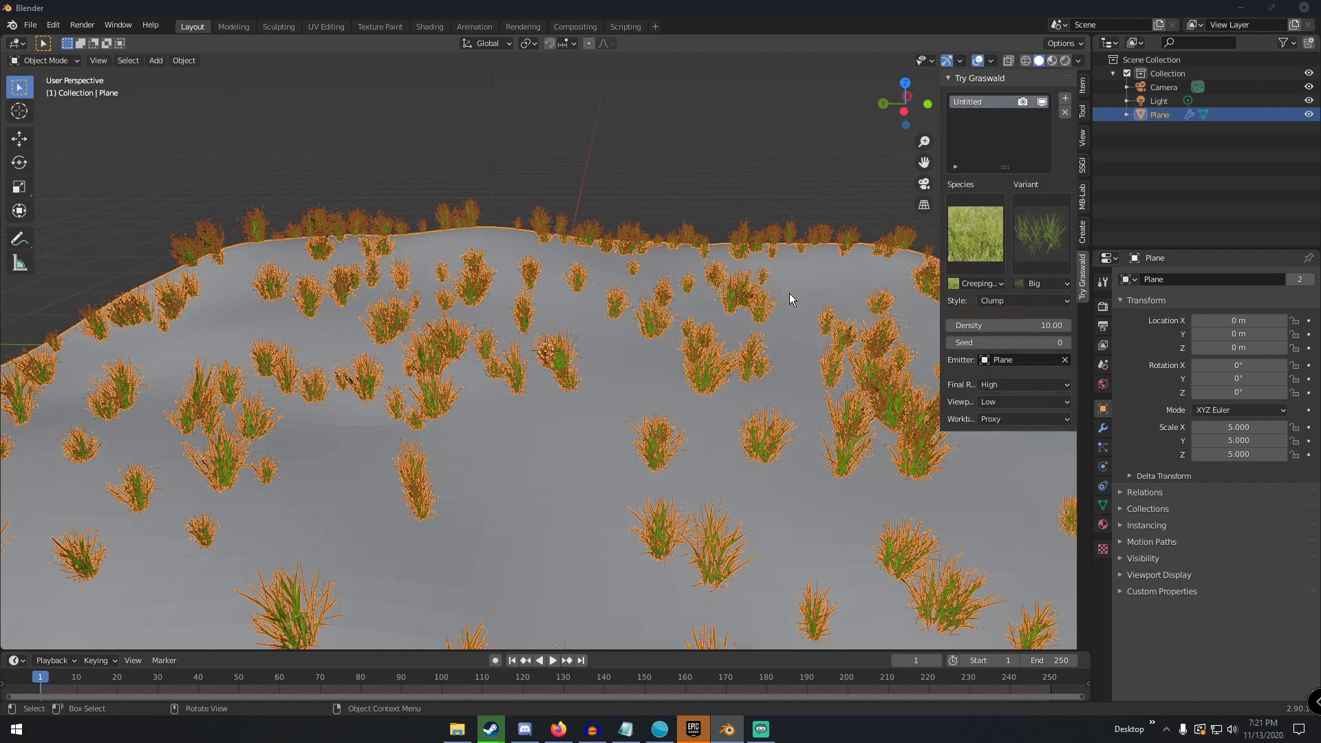
{"action": "scroll", "coordinate": [895, 262], "scroll_direction": "down", "scroll_amount": 4}
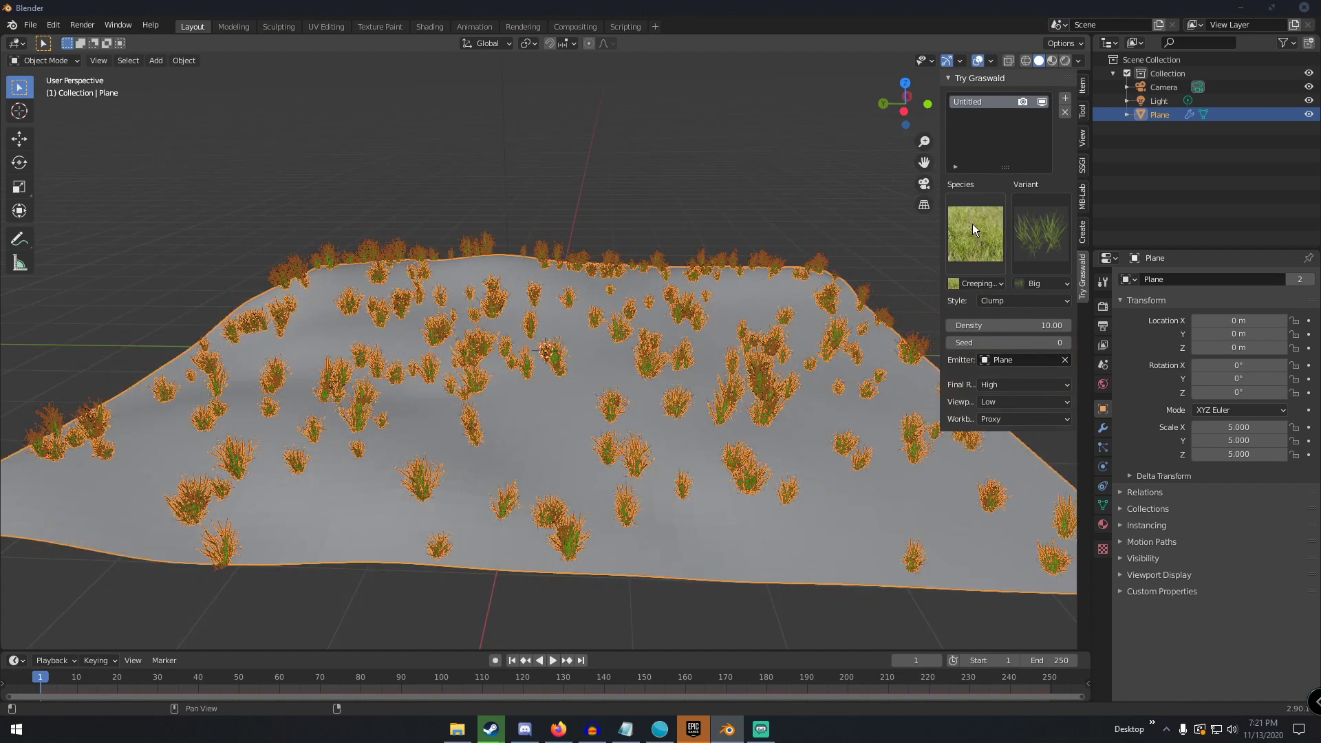
{"action": "left_click", "coordinate": [976, 236]}
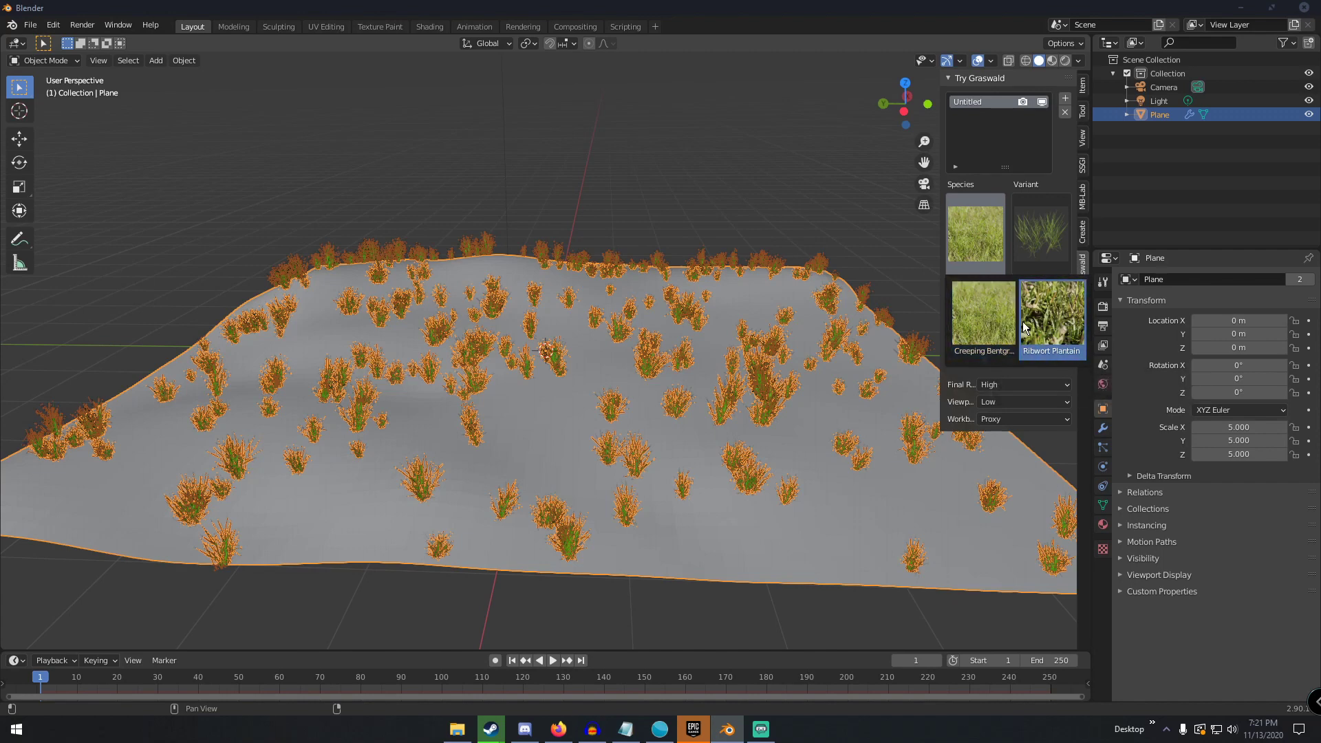
{"action": "left_click", "coordinate": [985, 329]}
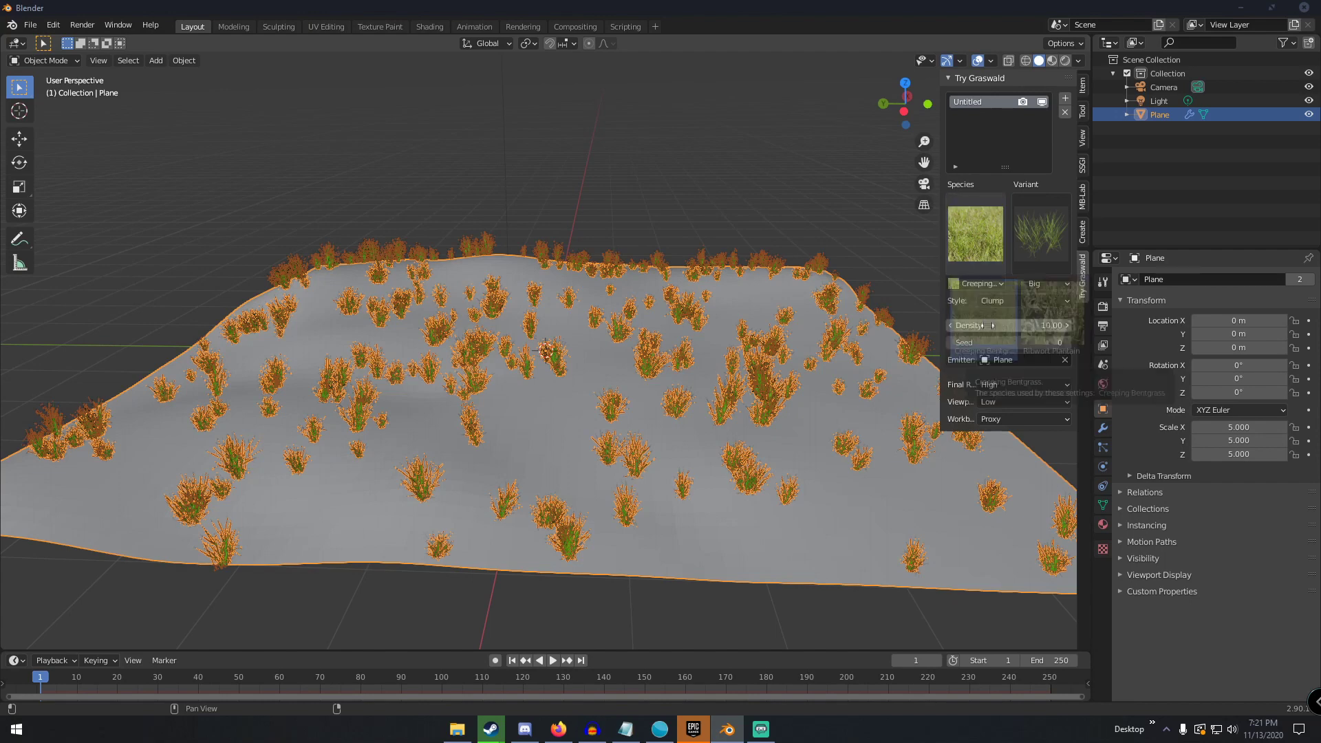
Try the Cut variant for the grass and view it on the terrain.
{"action": "left_click", "coordinate": [1022, 224]}
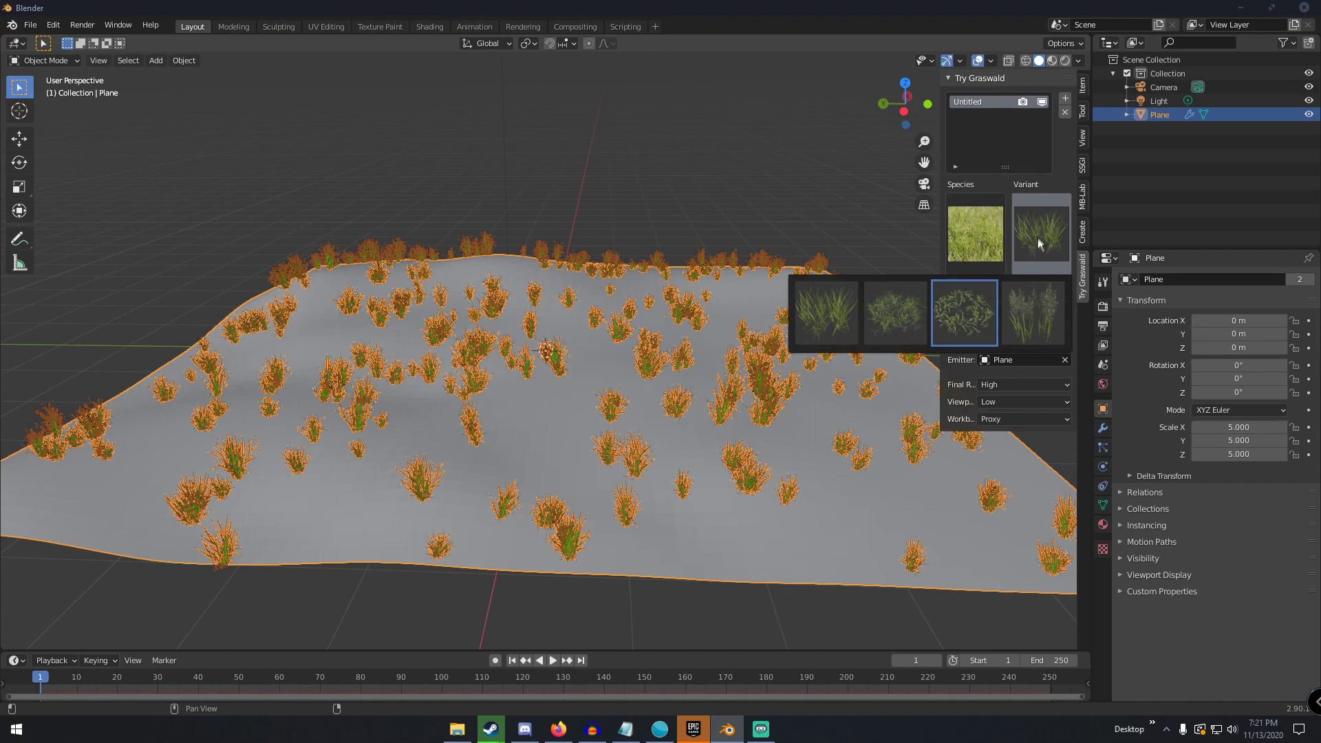
{"action": "left_click", "coordinate": [963, 313]}
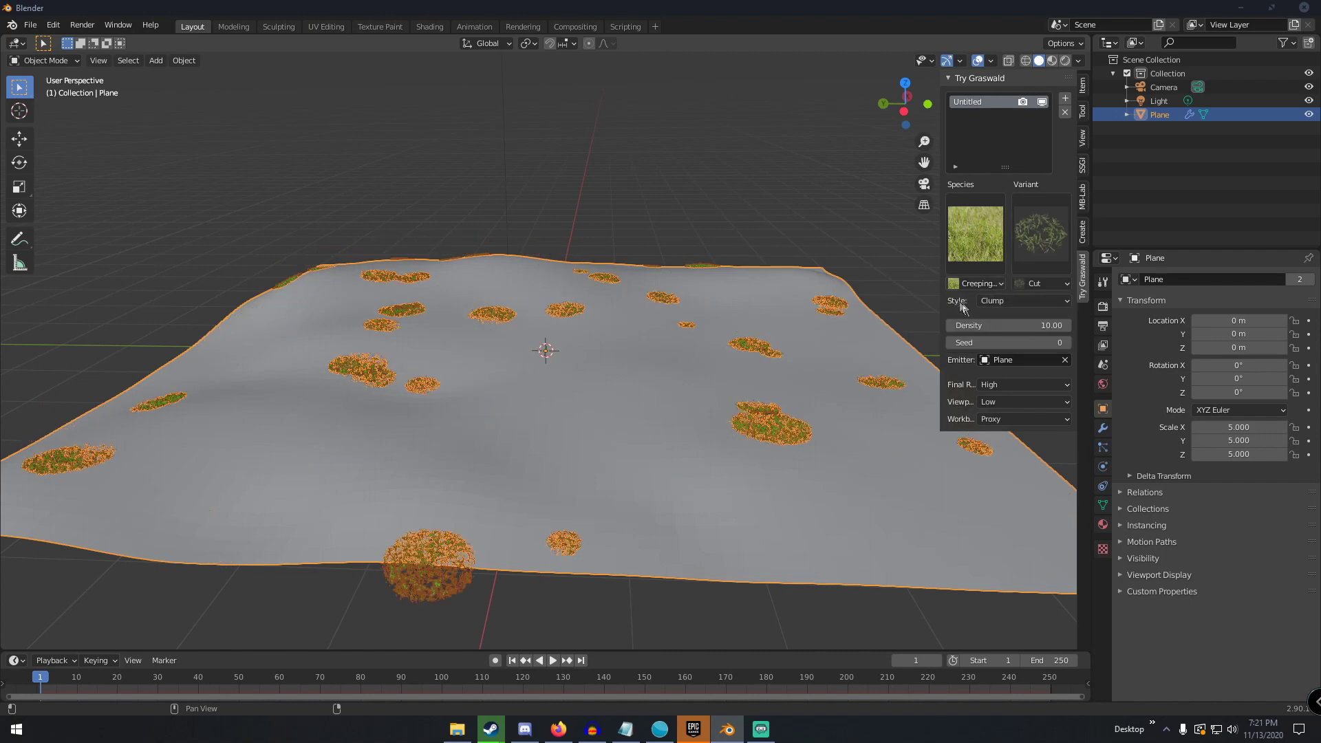
{"action": "middle_click_drag", "start_coordinate": [761, 311], "coordinate": [715, 365]}
{"action": "scroll", "coordinate": [716, 365], "scroll_direction": "down", "scroll_amount": 3}
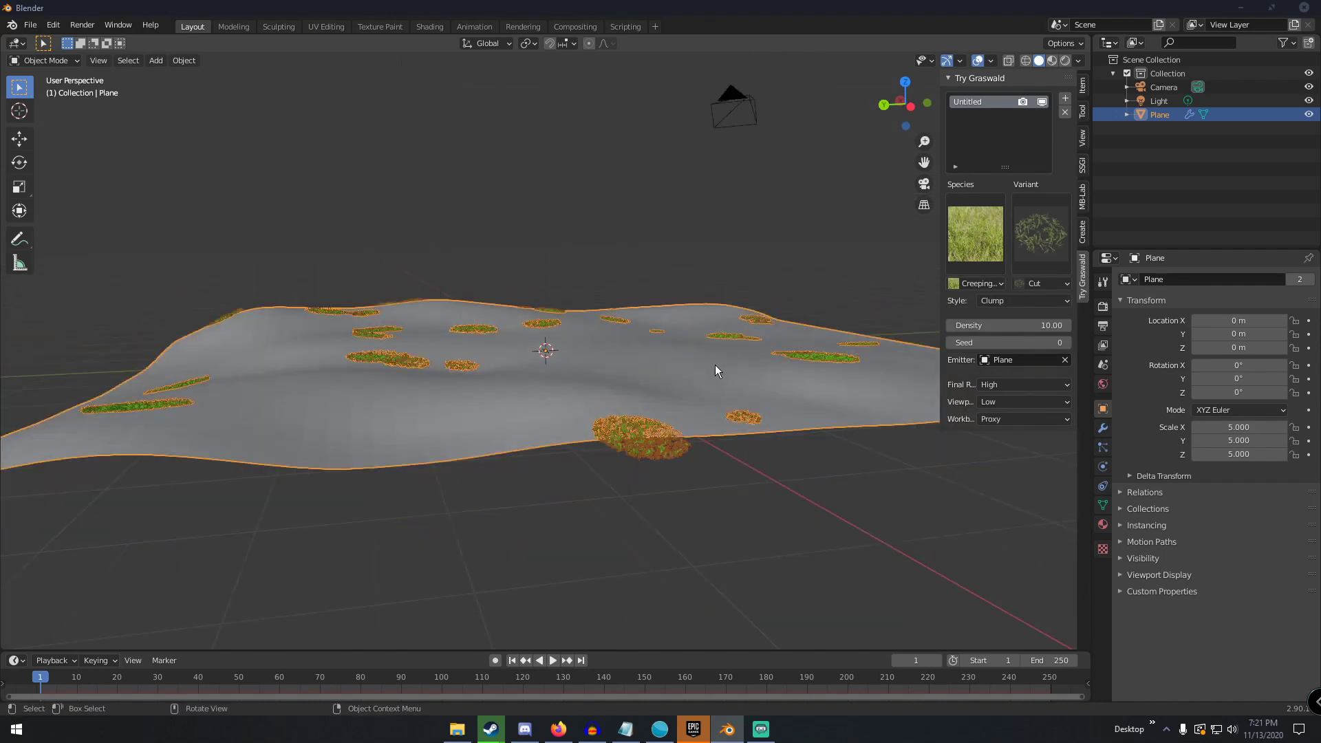
Set the grass variant to Big.
{"action": "left_click", "coordinate": [1030, 242]}
{"action": "left_click", "coordinate": [1031, 242]}
{"action": "left_click", "coordinate": [1042, 282]}
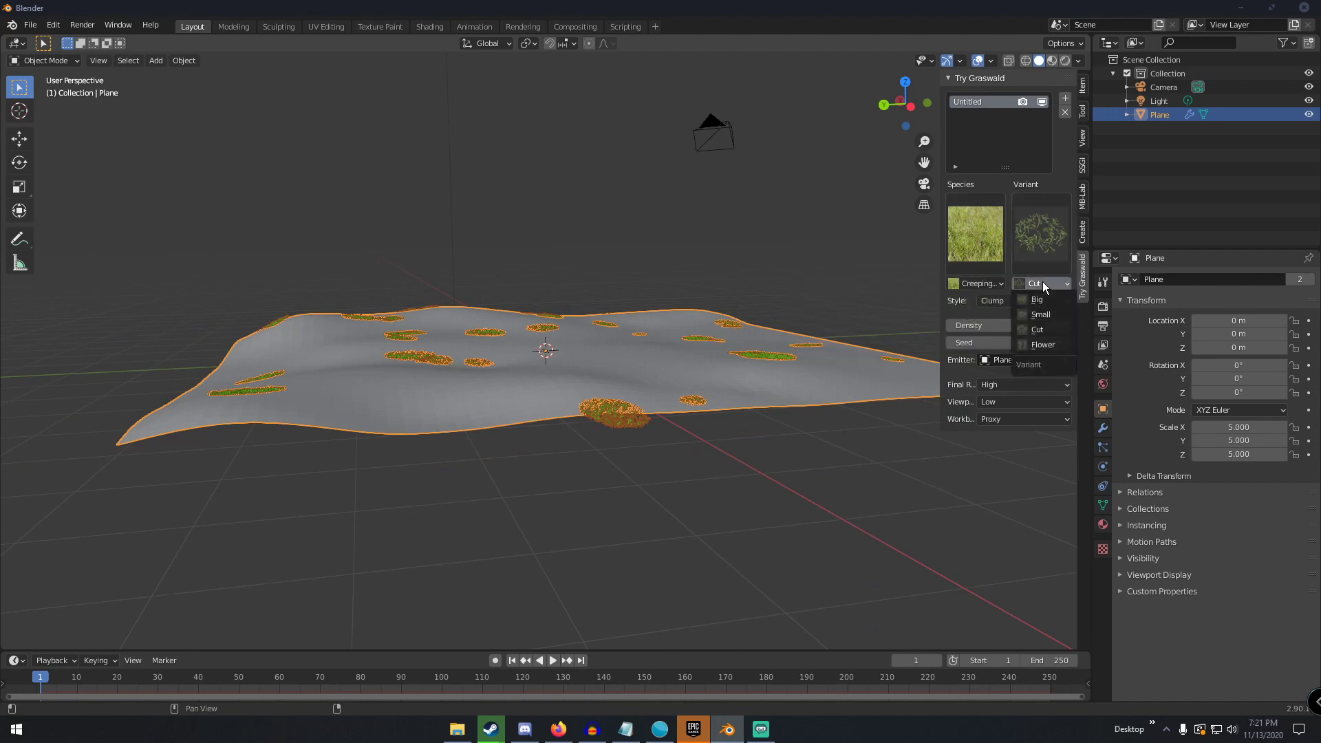
{"action": "left_click", "coordinate": [1032, 238]}
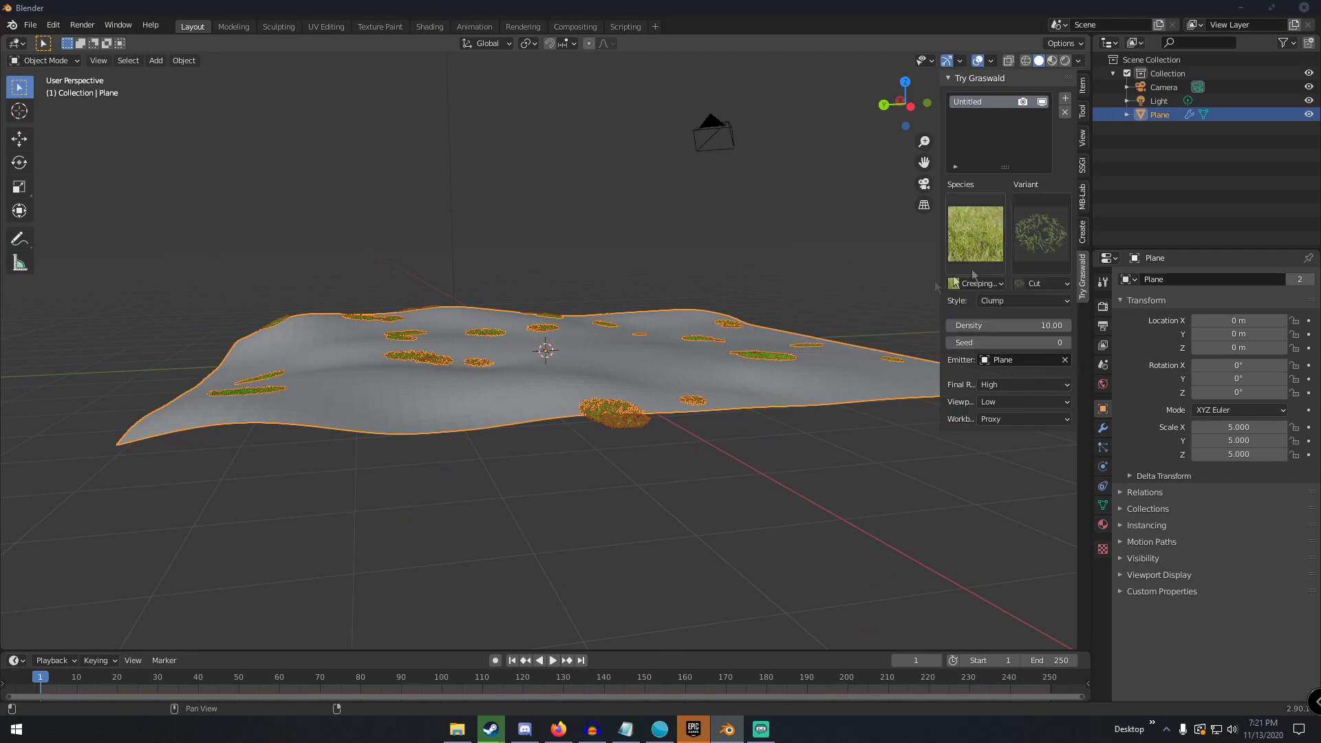
{"action": "left_click", "coordinate": [1018, 249]}
{"action": "left_click", "coordinate": [1032, 237]}
{"action": "left_click", "coordinate": [1032, 237]}
{"action": "left_click", "coordinate": [826, 313]}
Set the grass density to 145.54 so the clumps cover the terrain.
{"action": "scroll", "coordinate": [661, 348], "scroll_direction": "up", "scroll_amount": 8}
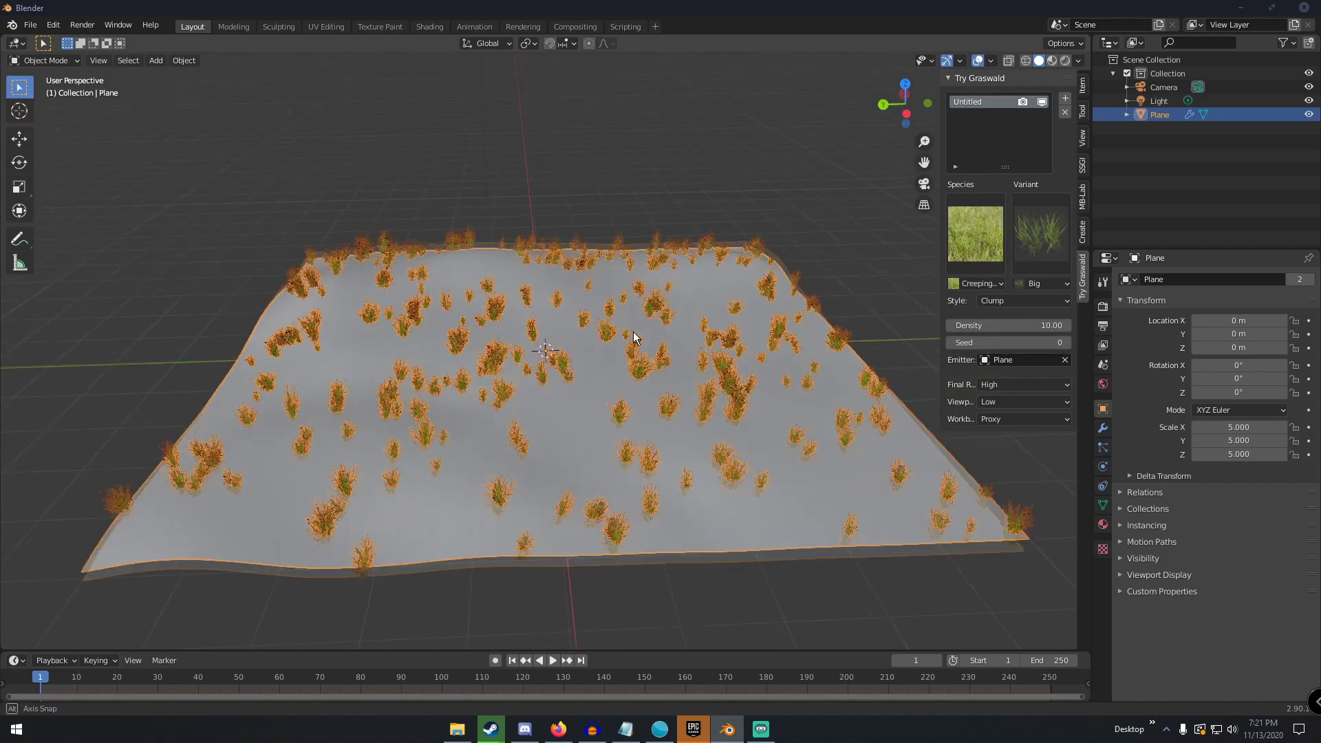
{"action": "scroll", "coordinate": [622, 310], "scroll_direction": "down", "scroll_amount": 8}
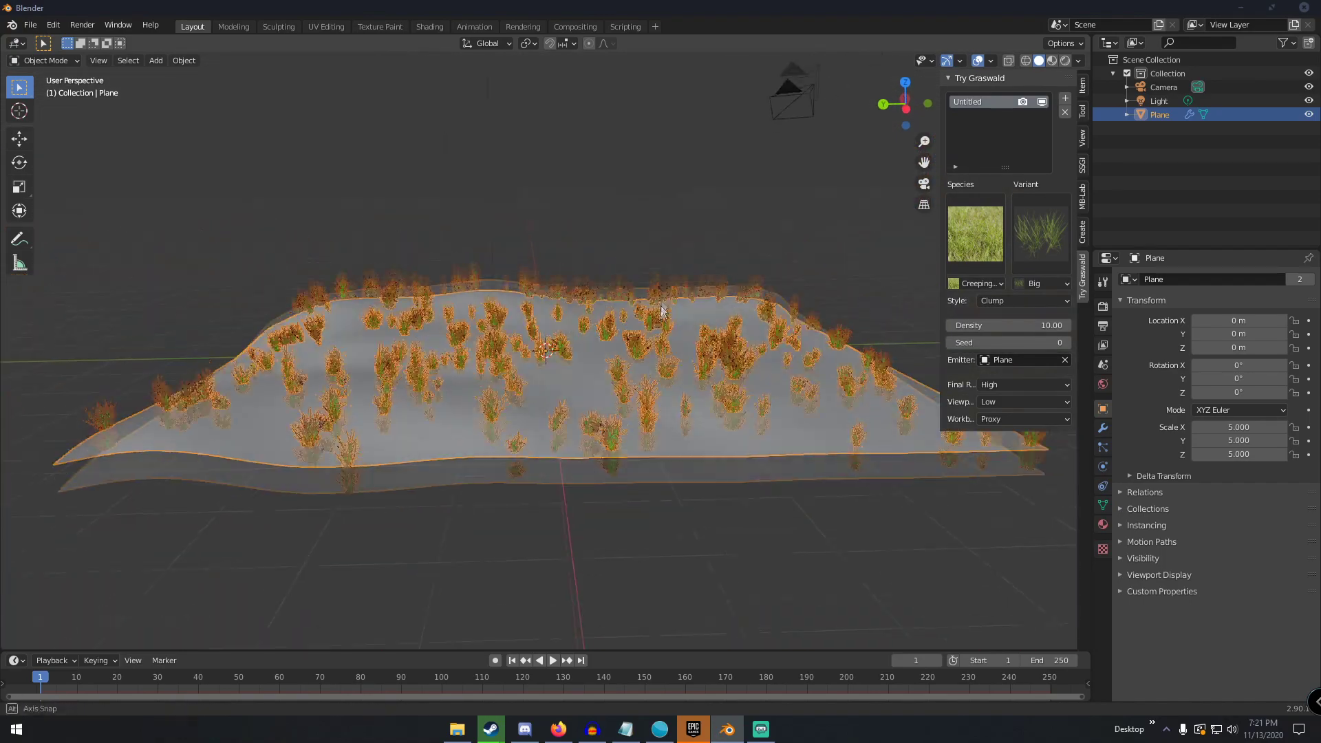
{"action": "scroll", "coordinate": [684, 315], "scroll_direction": "up", "scroll_amount": 7}
{"action": "scroll", "coordinate": [932, 322], "scroll_direction": "down", "scroll_amount": 5}
{"action": "mouse_move", "coordinate": [1004, 325]}
{"action": "left_mouse_down"}
{"action": "mouse_move", "coordinate": [1063, 325]}
{"action": "mouse_move", "coordinate": [1005, 326]}
{"action": "left_mouse_up"}
{"action": "left_click", "coordinate": [1032, 325]}
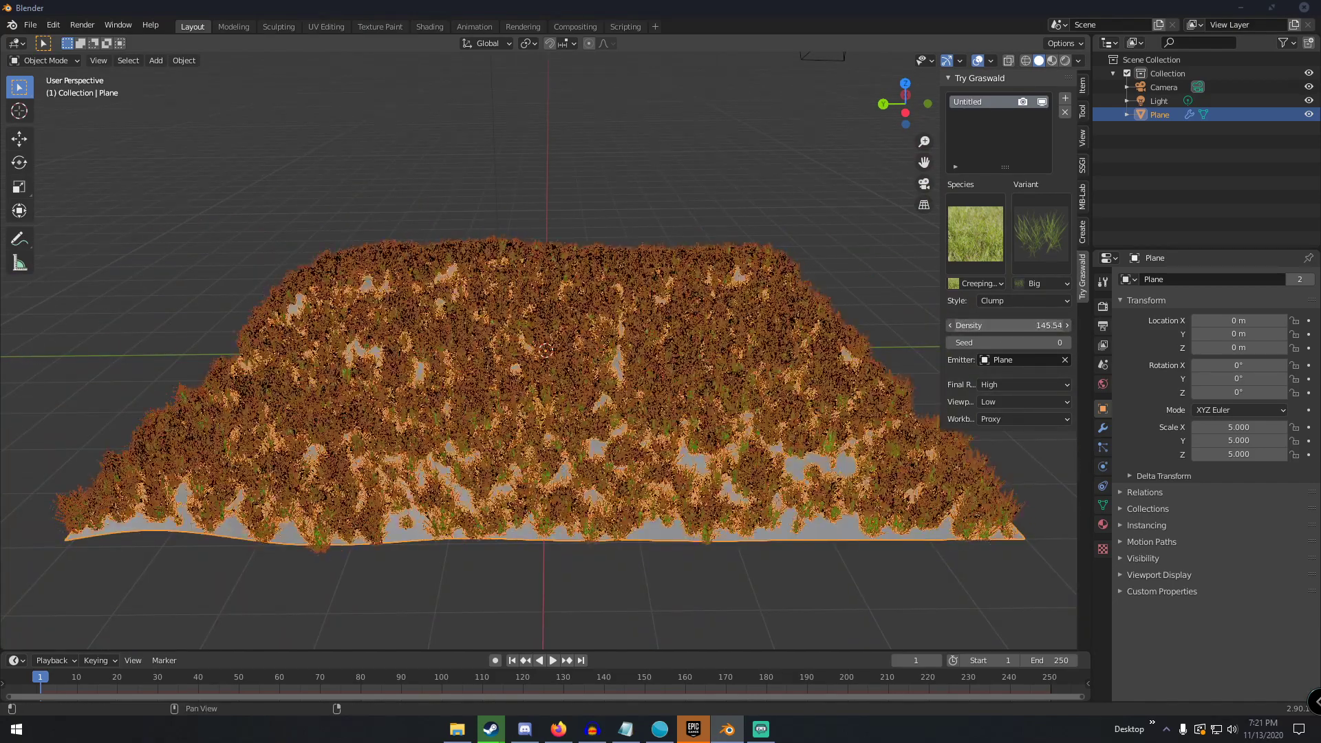
Try a grass density of 100 and inspect the deselected terrain's coverage up close.
{"action": "type", "text": "100"}
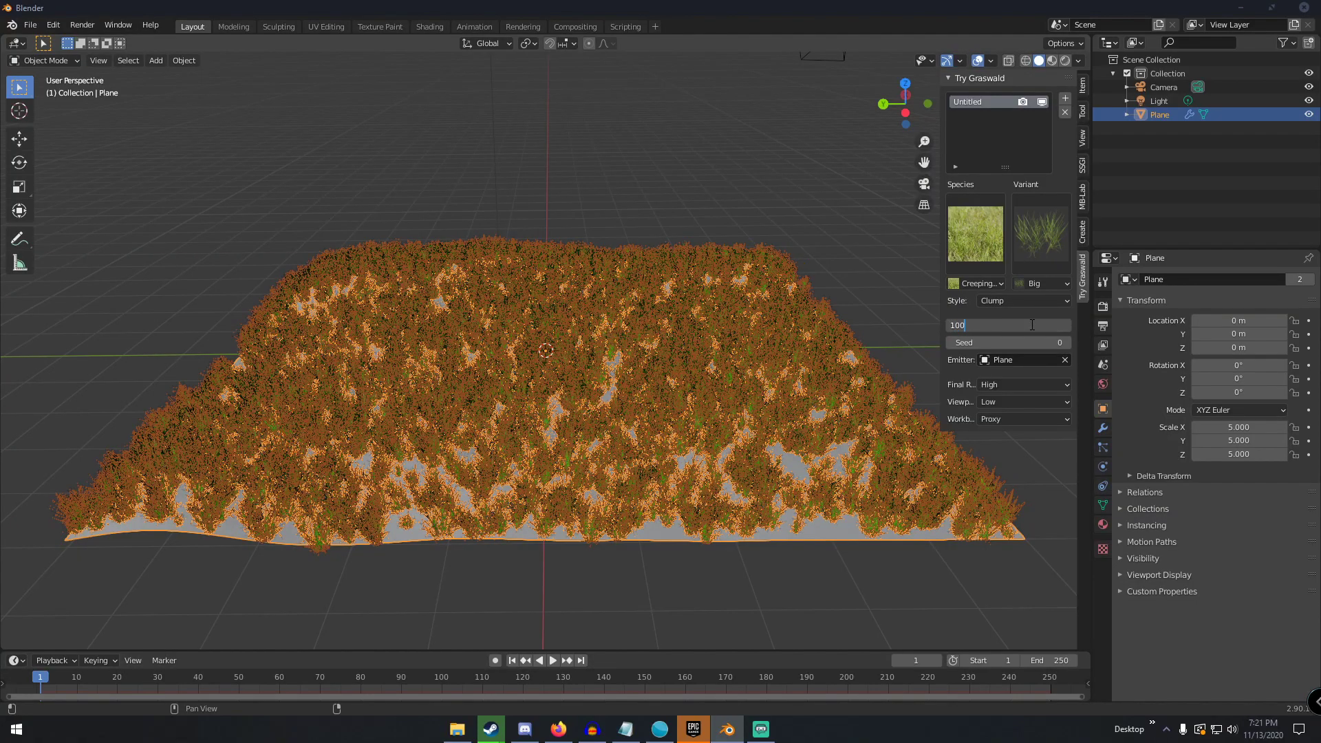
{"action": "key", "text": "Return"}
{"action": "mouse_move", "coordinate": [625, 310]}
{"action": "middle_mouse_down"}
{"action": "mouse_move", "coordinate": [643, 362]}
{"action": "mouse_move", "coordinate": [638, 288]}
{"action": "mouse_move", "coordinate": [674, 322]}
{"action": "mouse_move", "coordinate": [646, 317]}
{"action": "middle_mouse_up"}
{"action": "scroll", "coordinate": [642, 362], "scroll_direction": "up", "scroll_amount": 4}
{"action": "key", "text": "alt+a"}
{"action": "scroll", "coordinate": [647, 317], "scroll_direction": "up", "scroll_amount": 4}
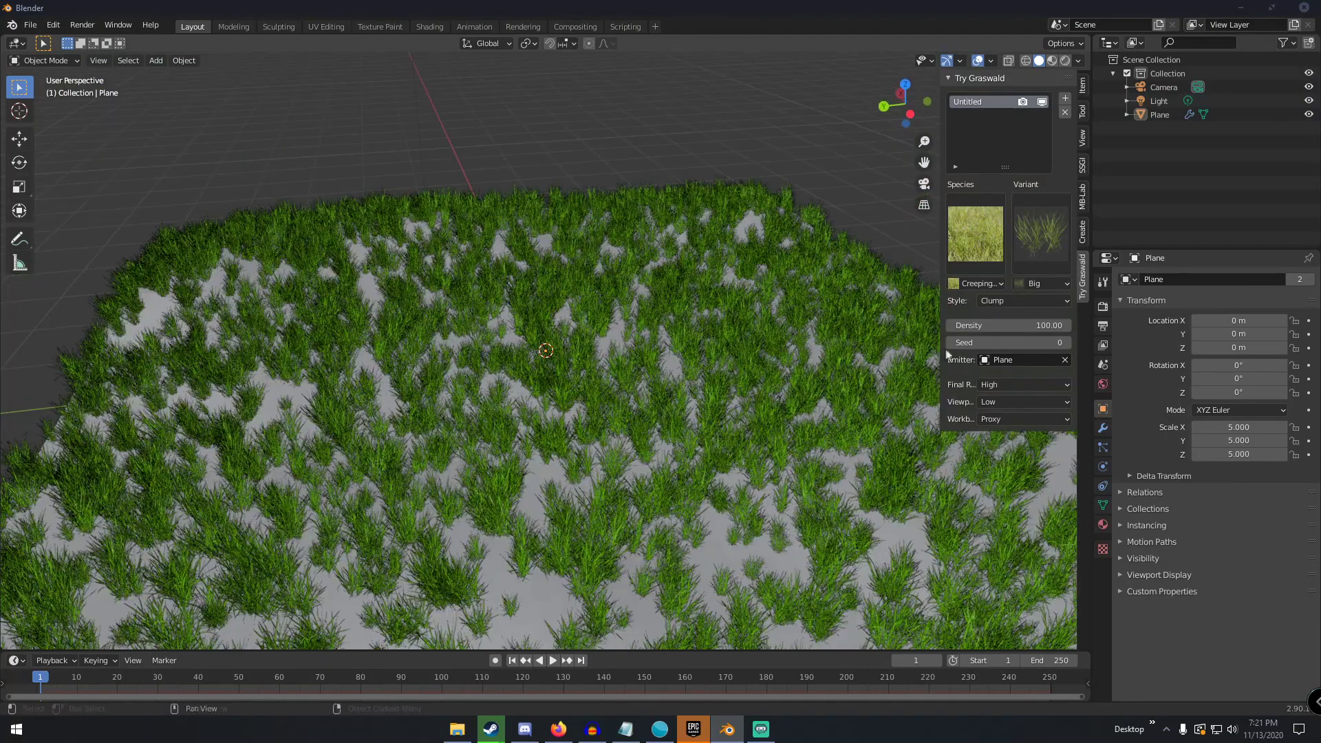
{"action": "left_click", "coordinate": [1005, 388]}
{"action": "left_click", "coordinate": [1001, 386]}
{"action": "left_click", "coordinate": [996, 406]}
{"action": "left_click", "coordinate": [998, 400]}
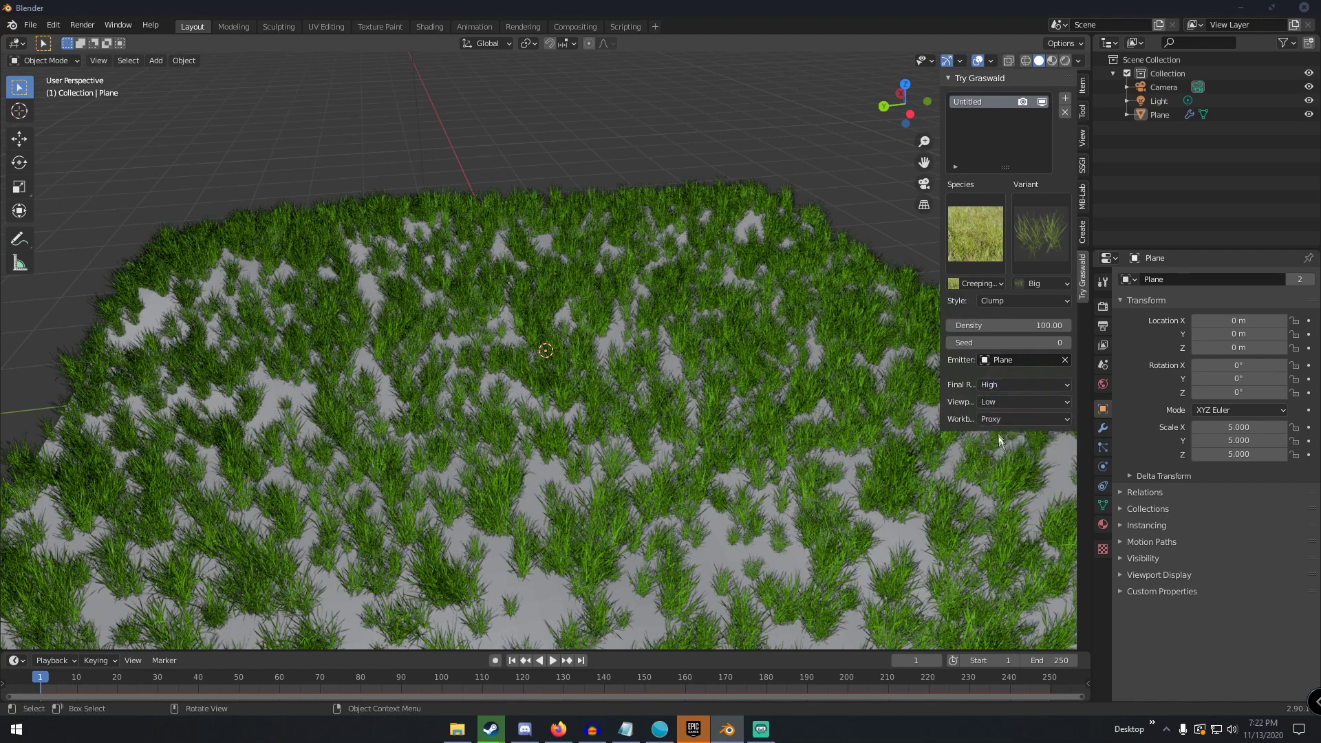
Set the grass density to 125 and check the coverage over the whole terrain.
{"action": "scroll", "coordinate": [827, 317], "scroll_direction": "down", "scroll_amount": 5}
{"action": "middle_click_drag", "start_coordinate": [827, 317], "coordinate": [791, 288]}
{"action": "scroll", "coordinate": [758, 304], "scroll_direction": "up", "scroll_amount": 5}
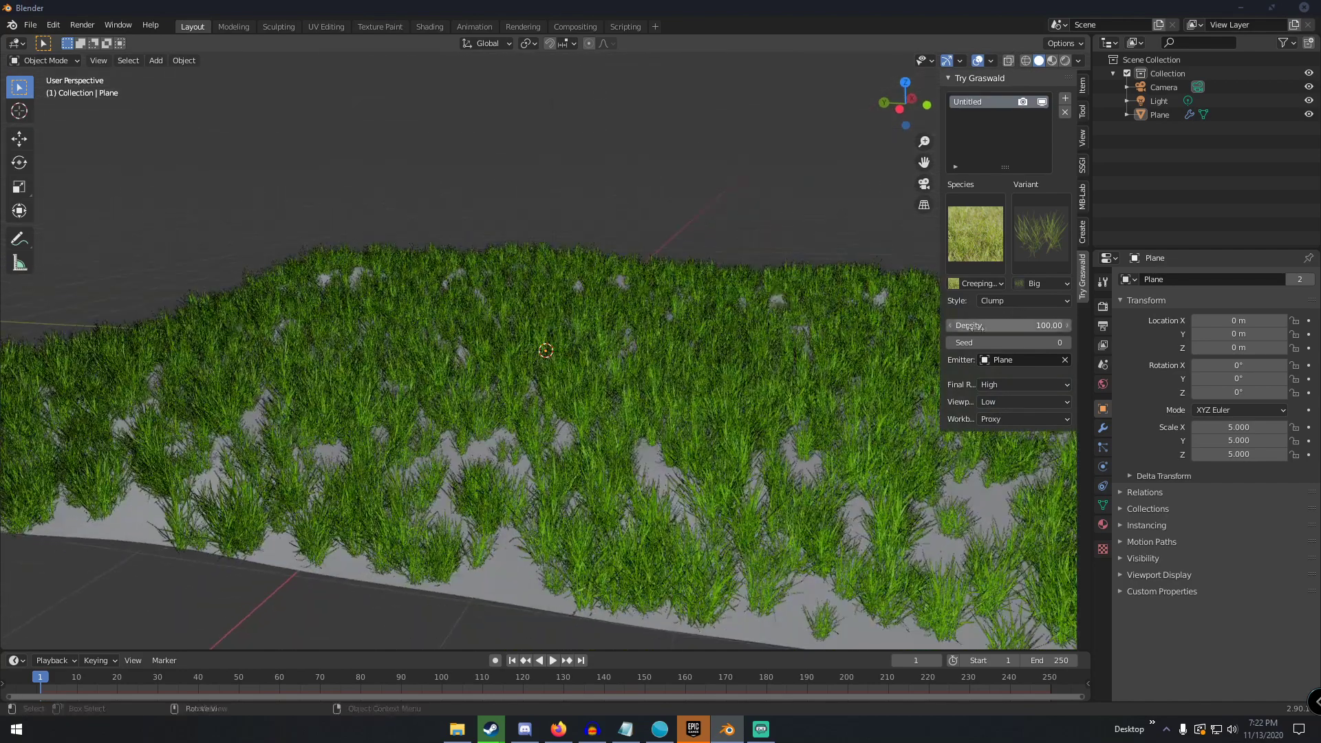
{"action": "left_click", "coordinate": [1003, 324]}
{"action": "type", "text": "12"}
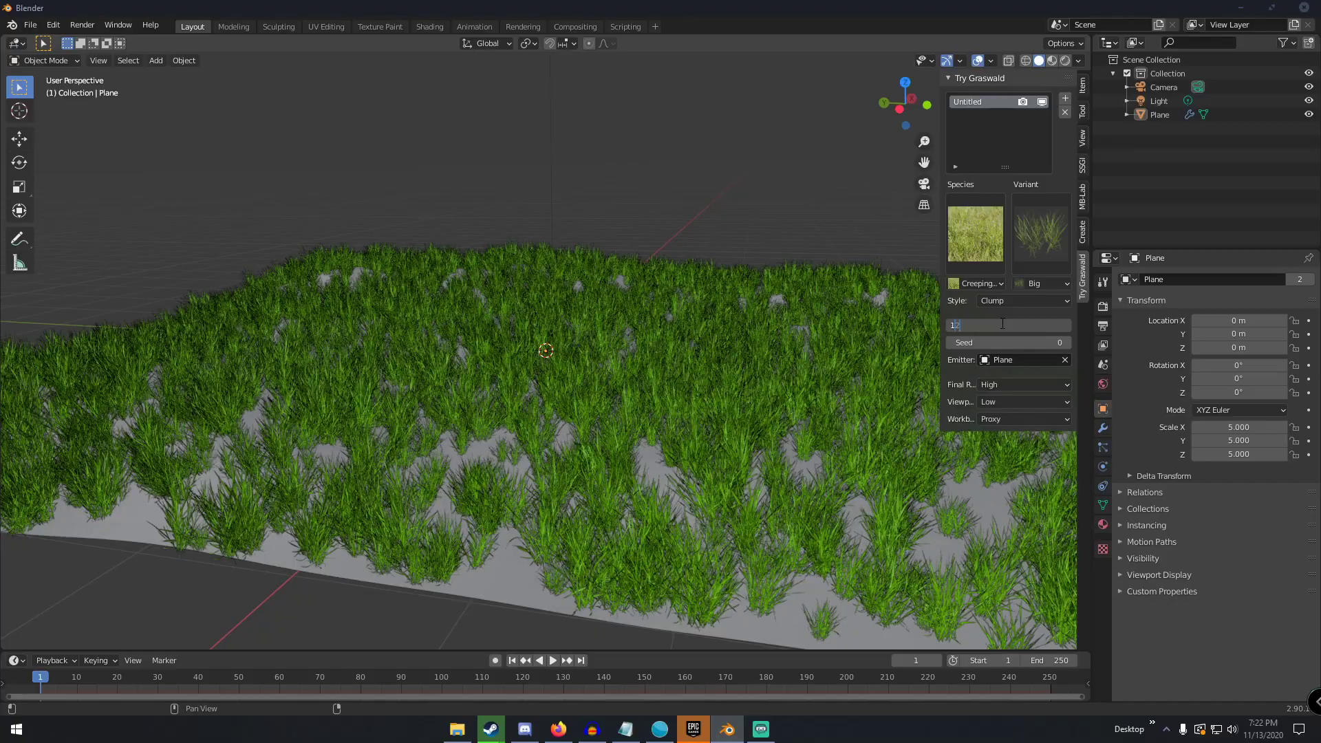
{"action": "type", "text": "5"}
{"action": "key", "text": "Return"}
{"action": "middle_click_drag", "start_coordinate": [730, 310], "coordinate": [627, 330]}
{"action": "scroll", "coordinate": [708, 310], "scroll_direction": "up", "scroll_amount": 3}
{"action": "scroll", "coordinate": [732, 329], "scroll_direction": "down", "scroll_amount": 4}
{"action": "middle_click_drag", "start_coordinate": [597, 311], "coordinate": [507, 359]}
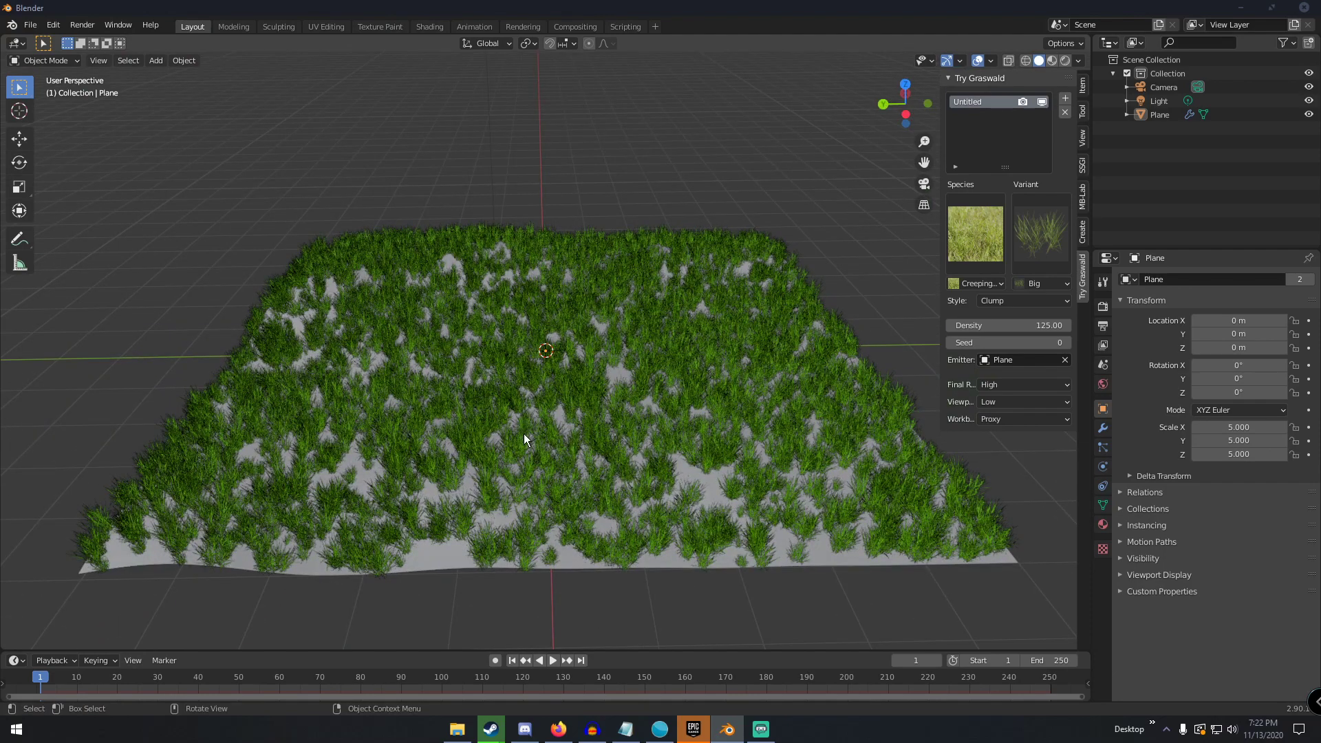
Switch to Firefox and open cc0textures.com in a new tab.
{"action": "left_click", "coordinate": [555, 657]}
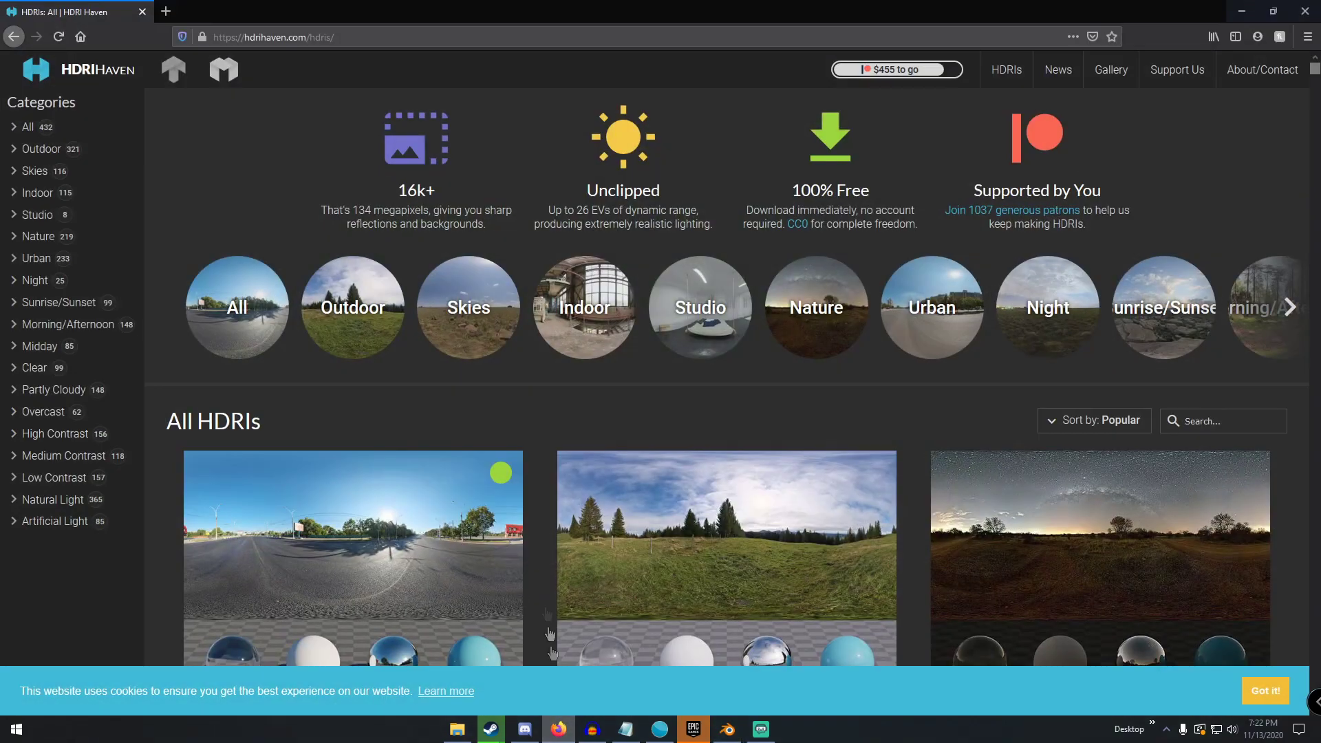
{"action": "left_click", "coordinate": [166, 11]}
{"action": "type", "text": "cc0textures.com/"}
{"action": "key", "text": "Return"}
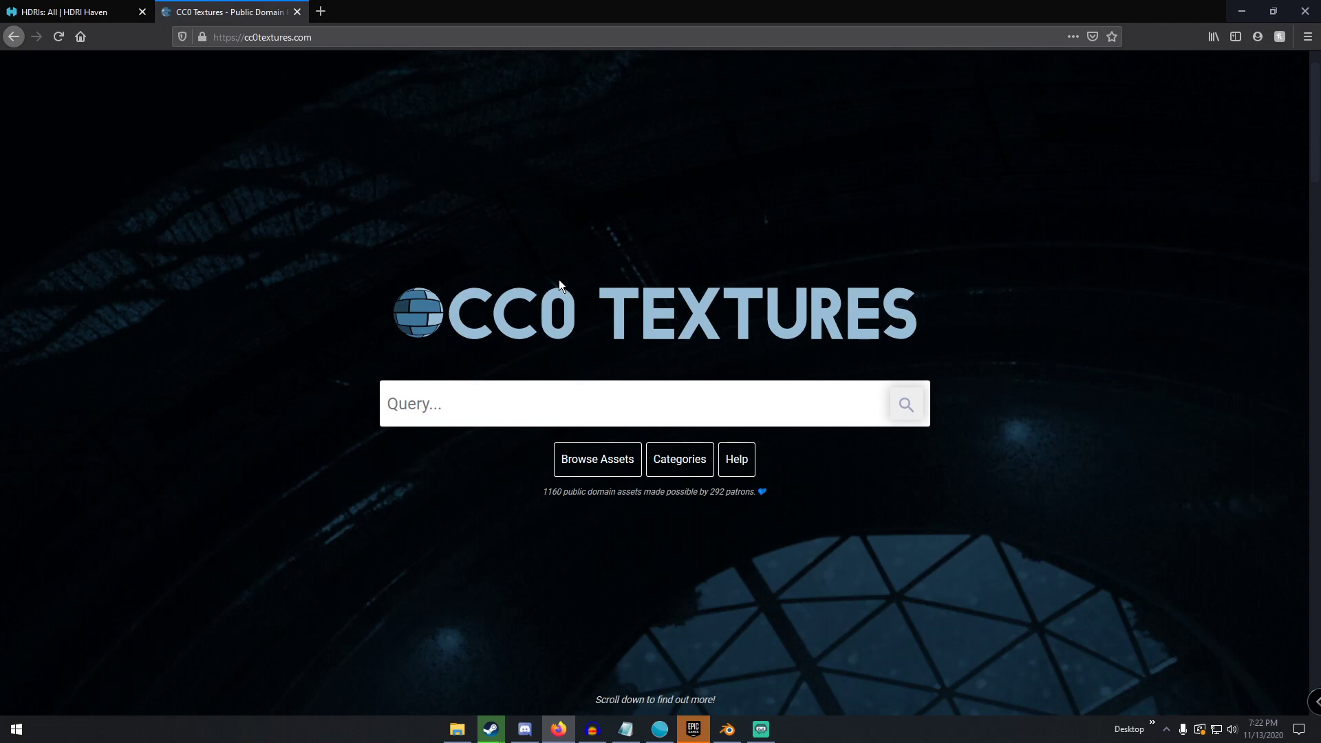
Search the textures for "Ground" and download Moss 001 as Moss001_4K-JPG.zip, cancelling the duplicate download.
{"action": "type", "text": "Ground"}
{"action": "key", "text": "Return"}
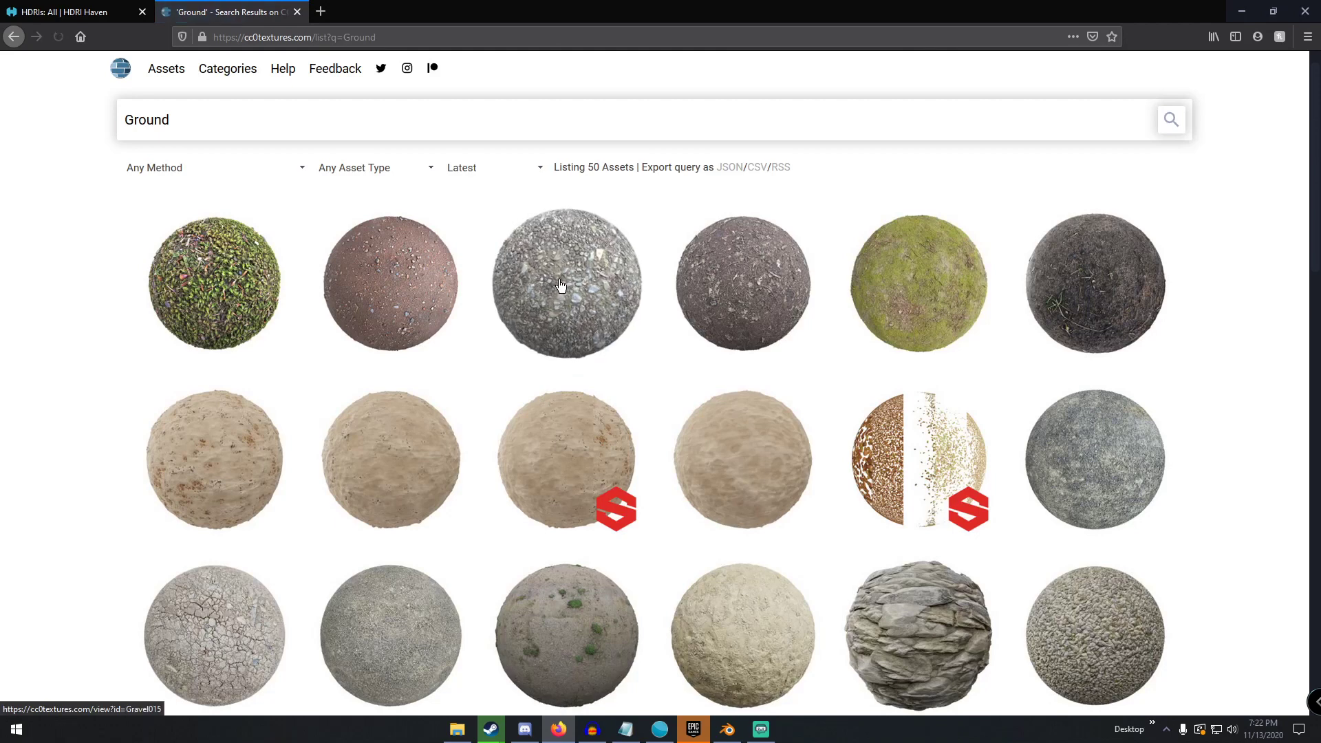
{"action": "left_click", "coordinate": [205, 279]}
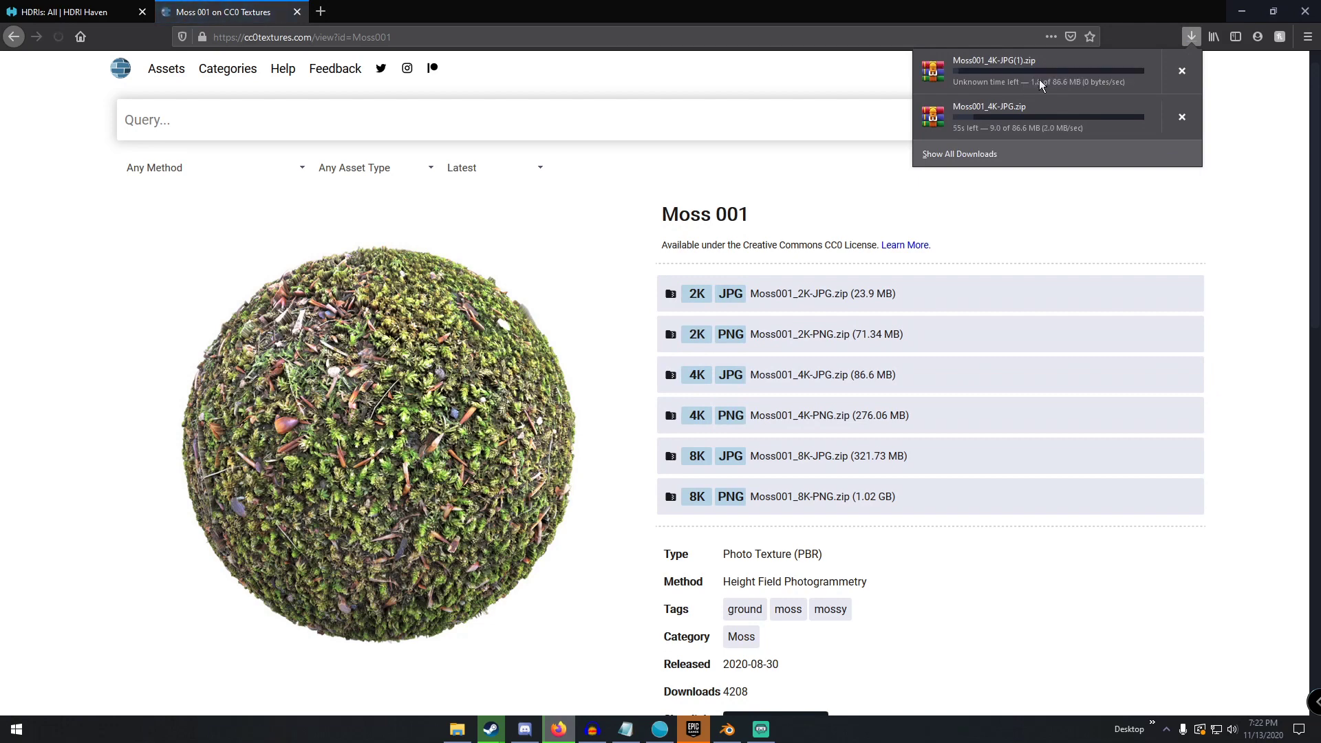
{"action": "left_click", "coordinate": [1182, 71]}
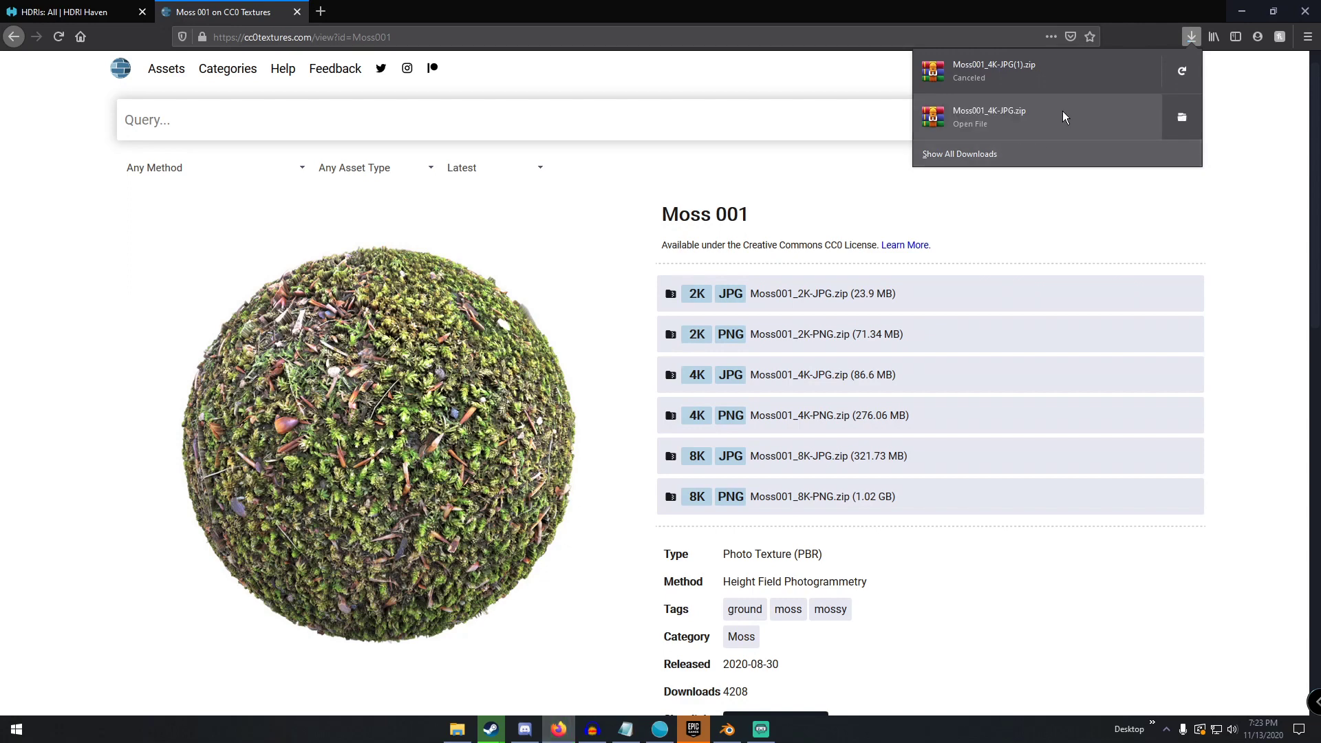
Open the downloaded Moss001_4K-JPG.zip and extract its texture files to the Desktop.
{"action": "left_click", "coordinate": [984, 123]}
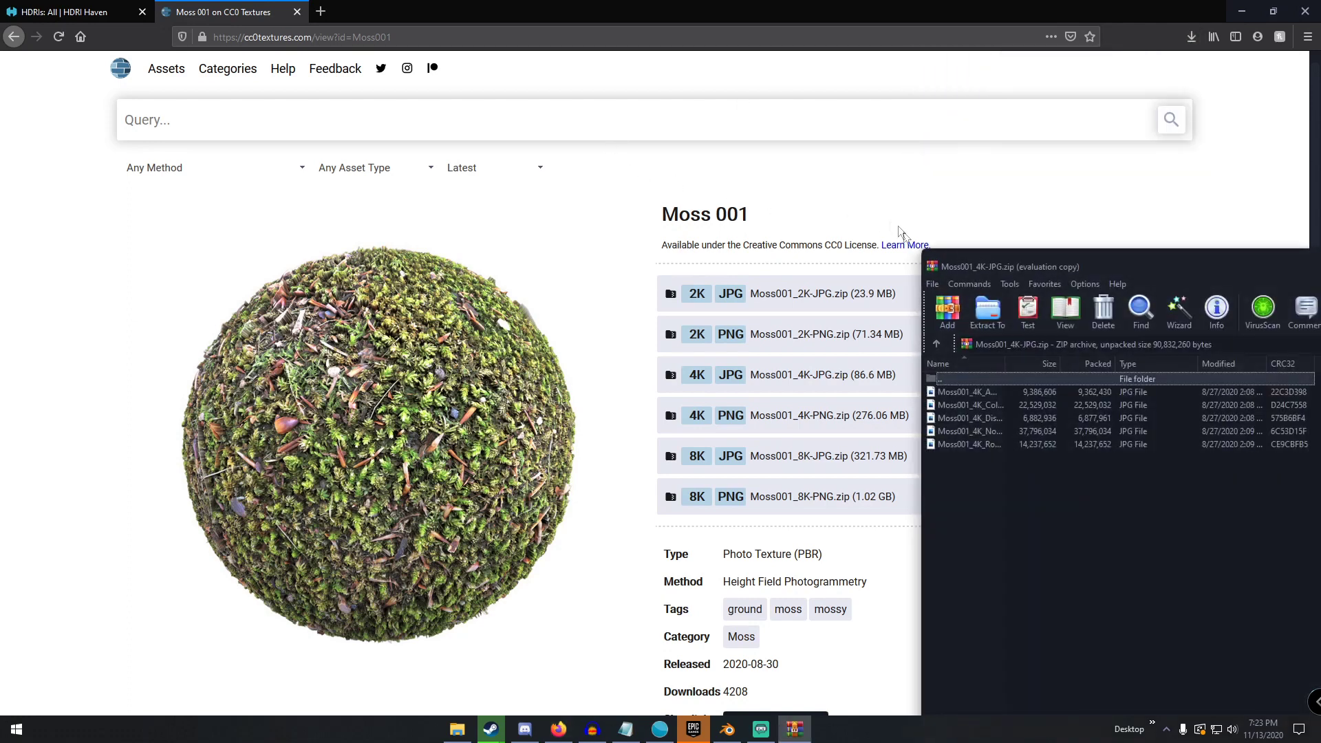
{"action": "left_click", "coordinate": [984, 309]}
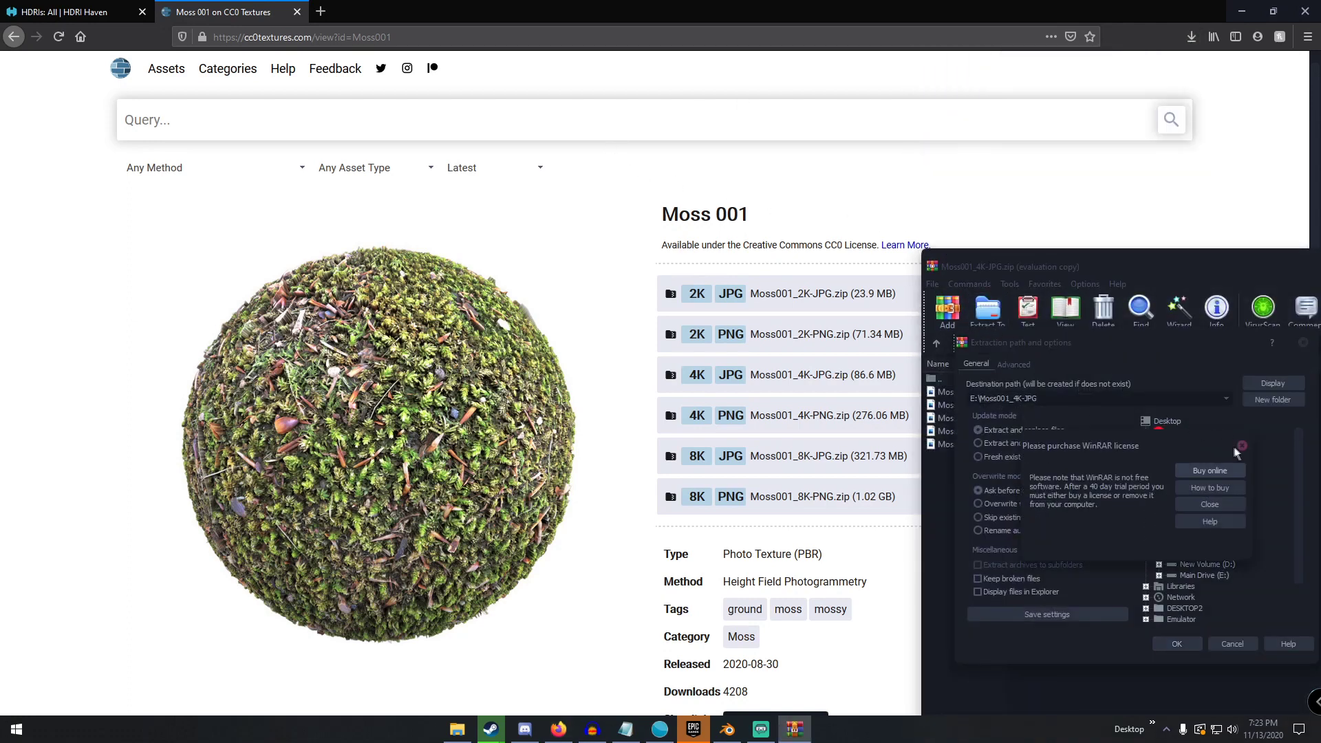
{"action": "left_click", "coordinate": [1240, 447]}
{"action": "left_click", "coordinate": [1169, 422]}
{"action": "left_click", "coordinate": [1176, 643]}
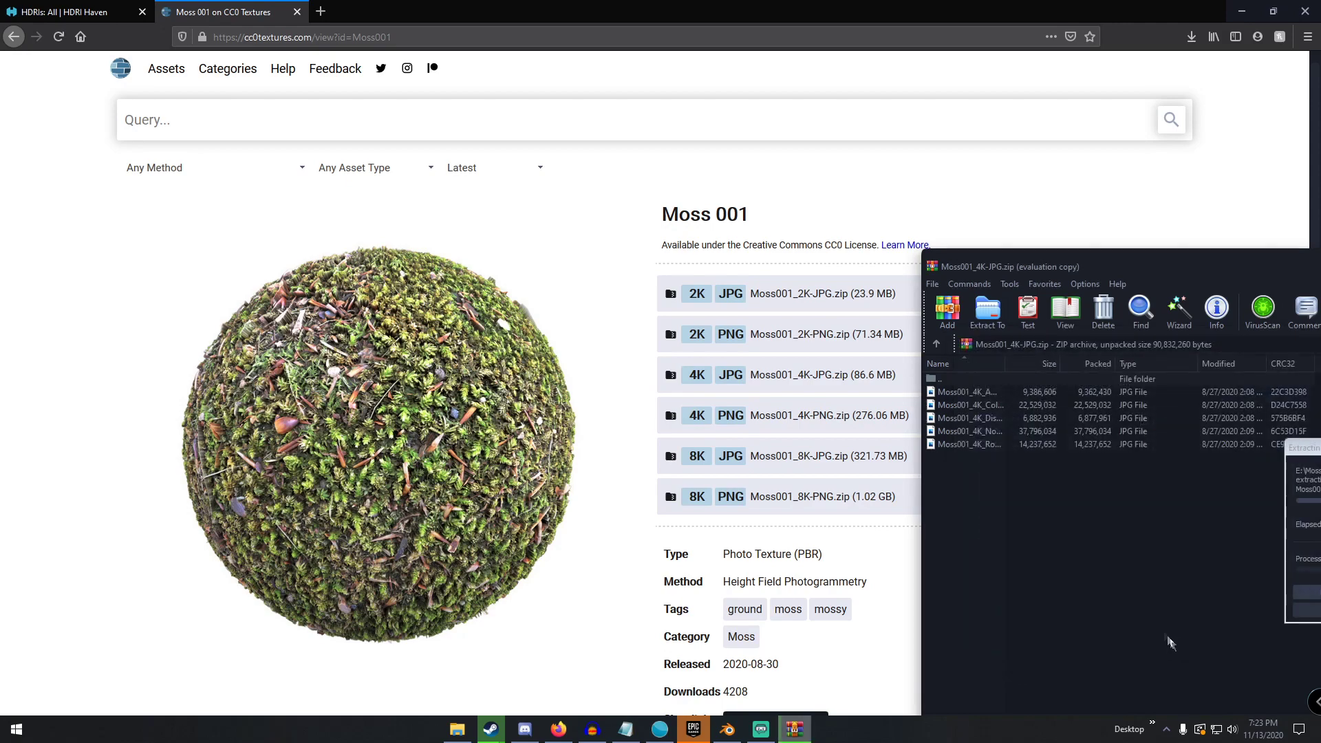
Switch back to Blender and UV unwrap the terrain plane's mesh with Unwrap, returning to Object Mode.
{"action": "left_click", "coordinate": [727, 729]}
{"action": "middle_click_drag", "start_coordinate": [525, 300], "coordinate": [533, 482]}
{"action": "left_click", "coordinate": [550, 552]}
{"action": "scroll", "coordinate": [531, 482], "scroll_direction": "down", "scroll_amount": 2}
{"action": "key", "text": "Tab"}
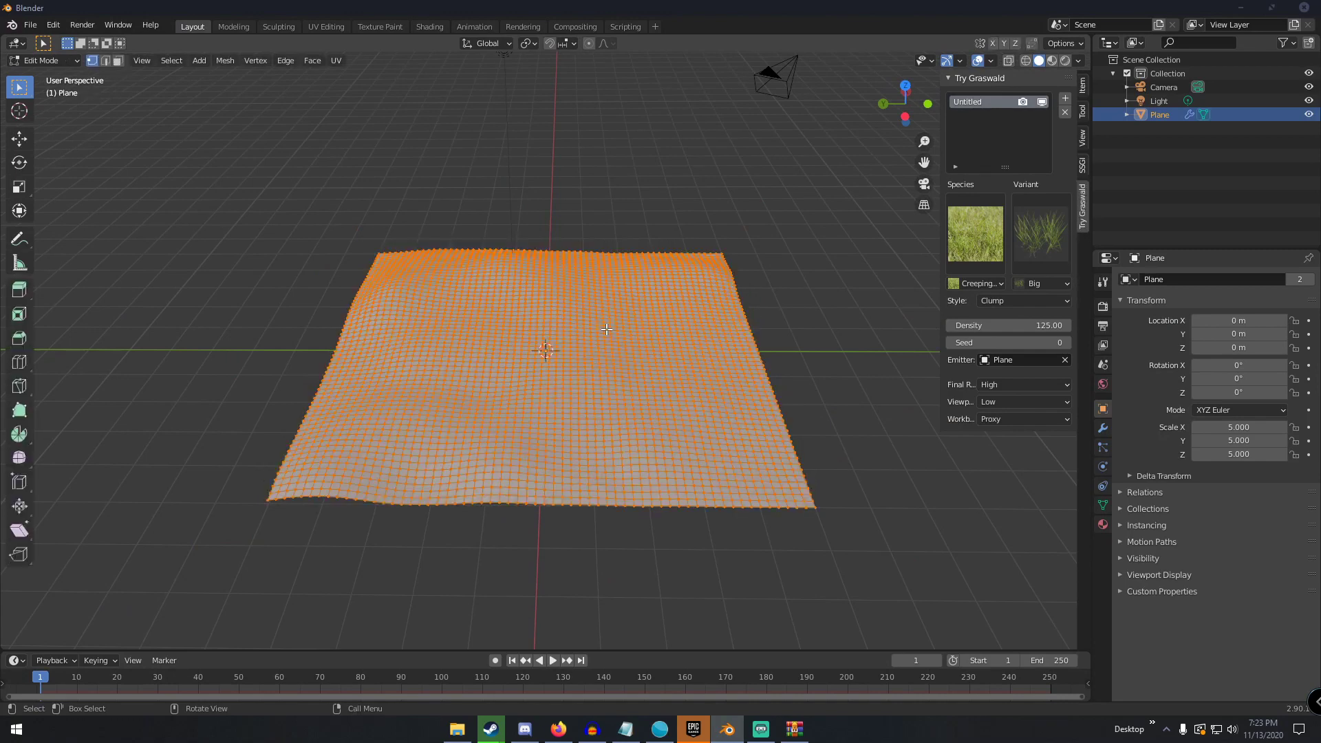
{"action": "key", "text": "u"}
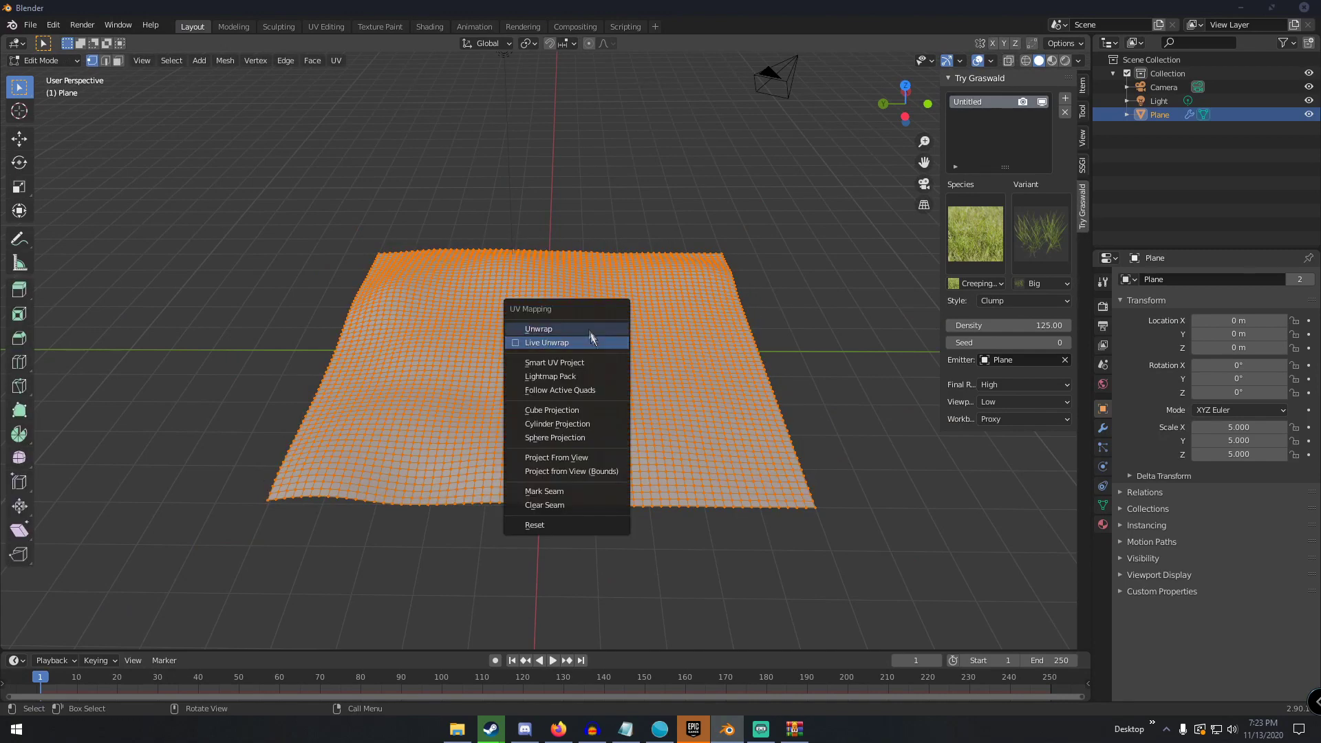
{"action": "left_click", "coordinate": [587, 328]}
{"action": "middle_click_drag", "start_coordinate": [584, 326], "coordinate": [511, 297]}
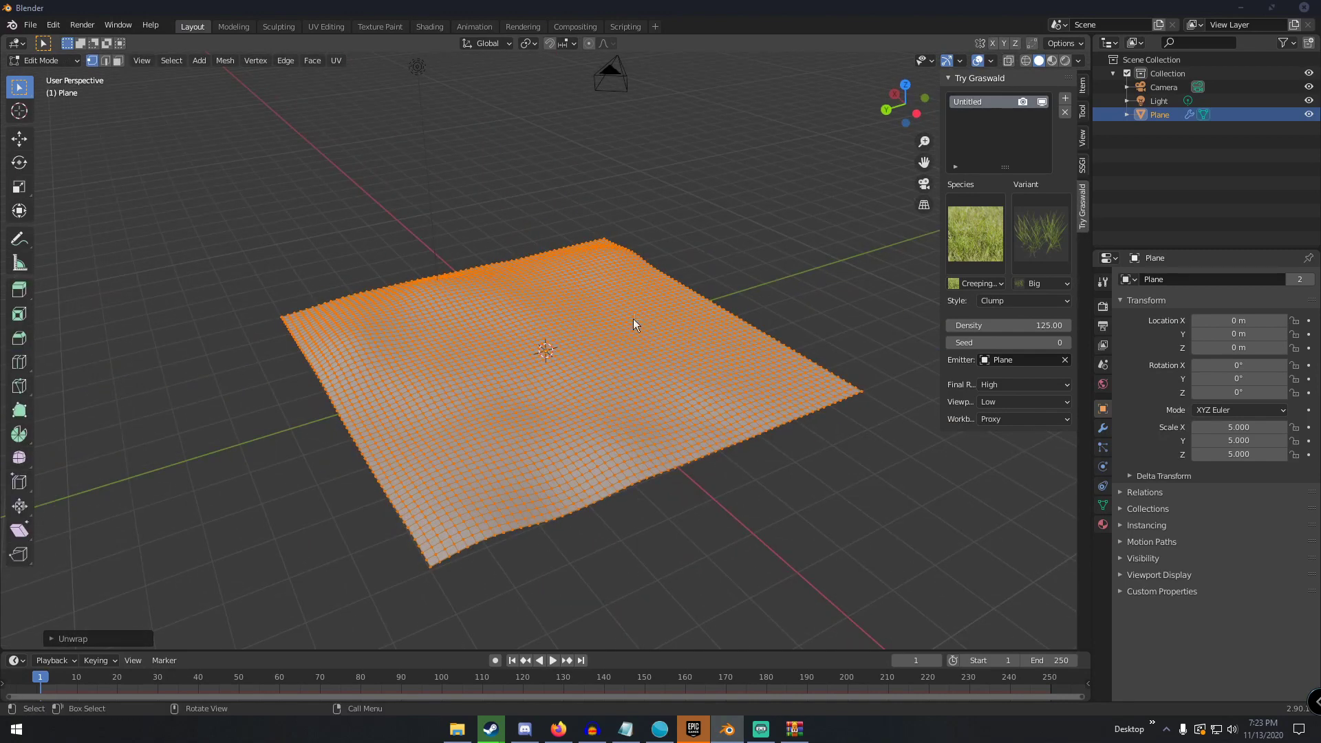
{"action": "key", "text": "Tab"}
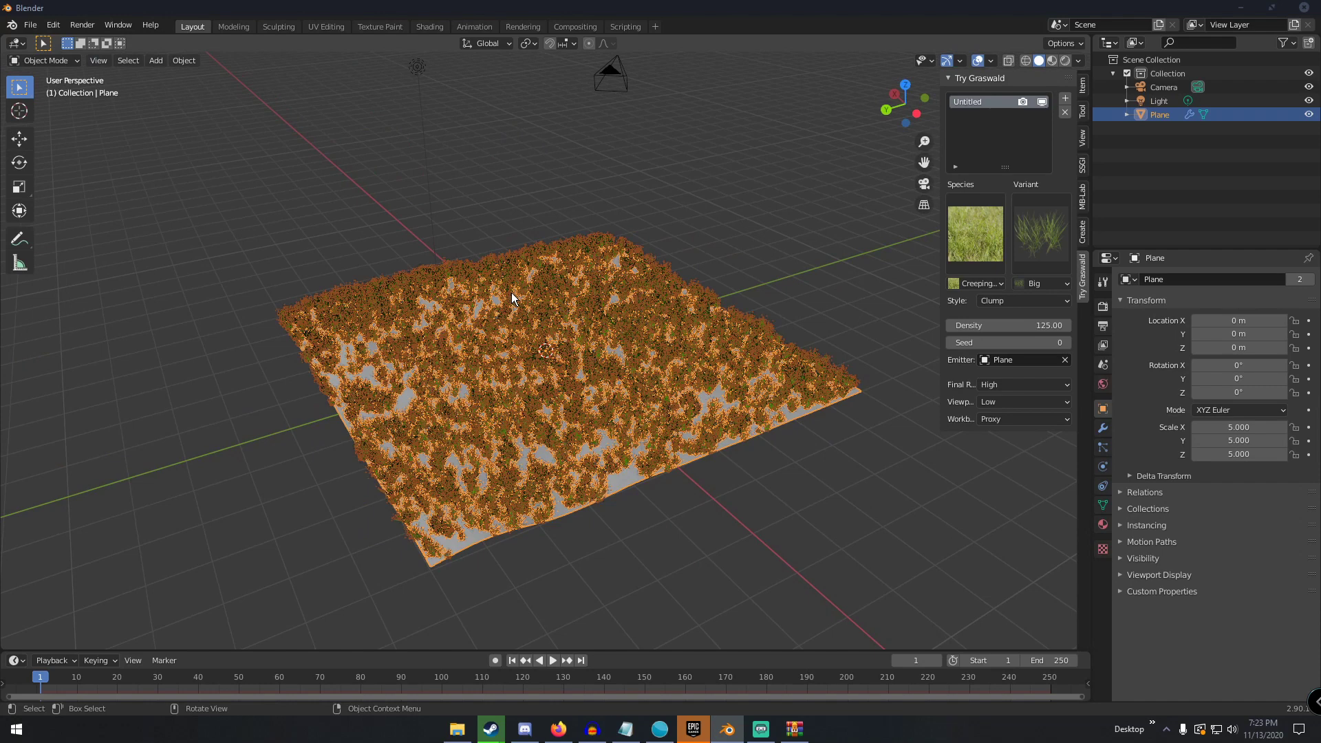
Create a new material for the terrain plane in the Shading workspace.
{"action": "middle_click_drag", "start_coordinate": [444, 214], "coordinate": [404, 193]}
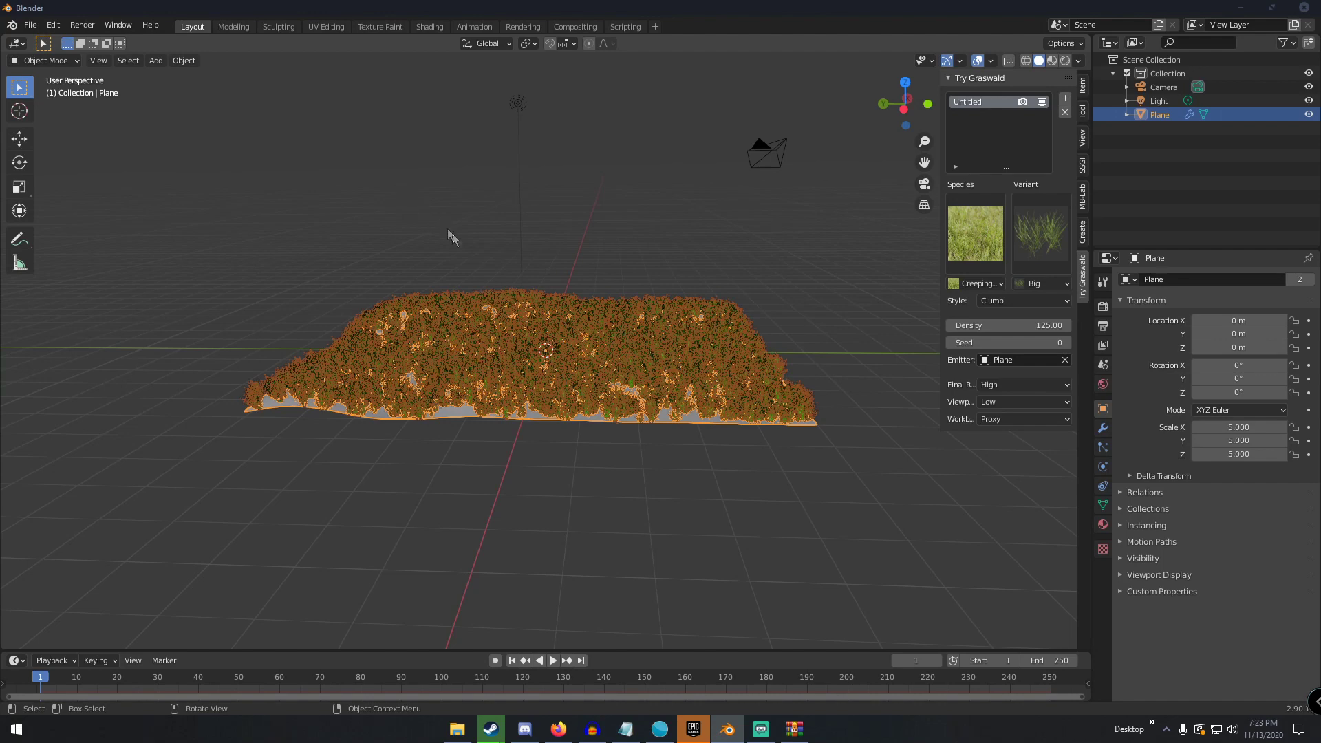
{"action": "middle_click_drag", "start_coordinate": [448, 233], "coordinate": [463, 244]}
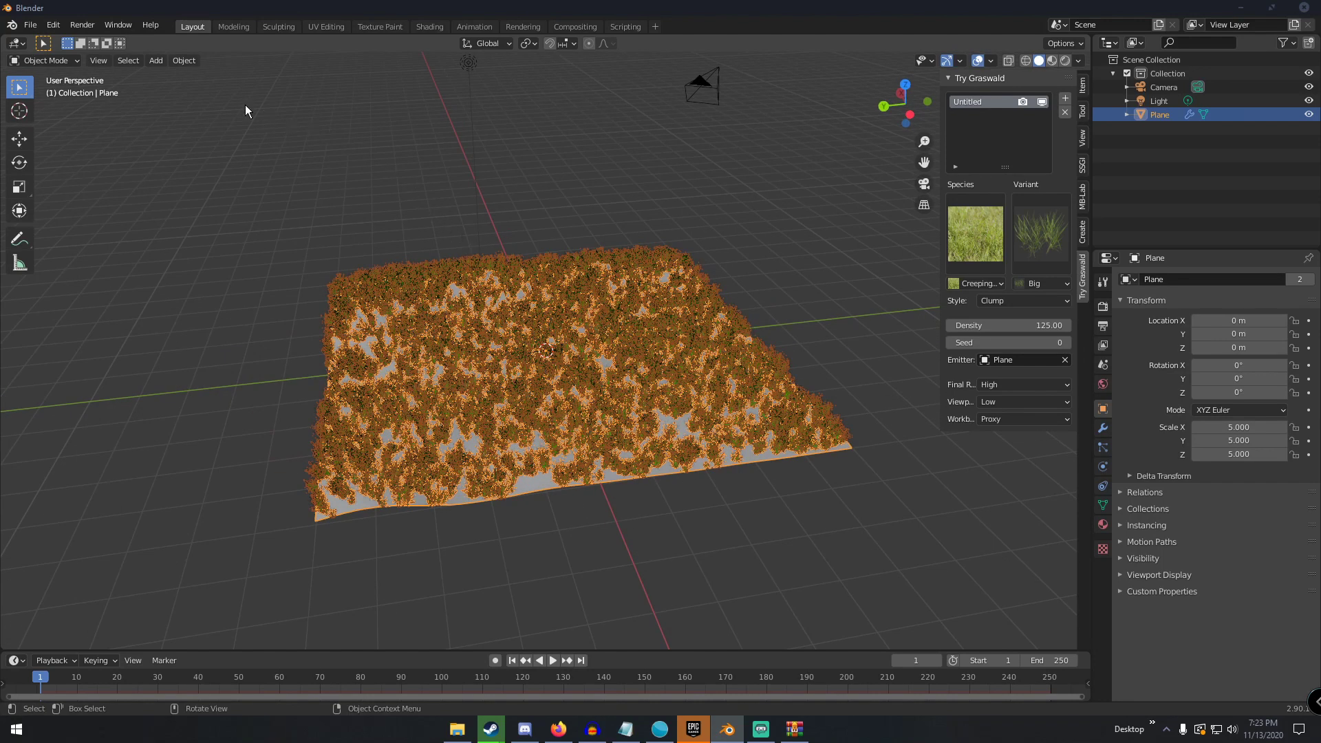
{"action": "left_click", "coordinate": [427, 26]}
{"action": "scroll", "coordinate": [639, 323], "scroll_direction": "up", "scroll_amount": 4}
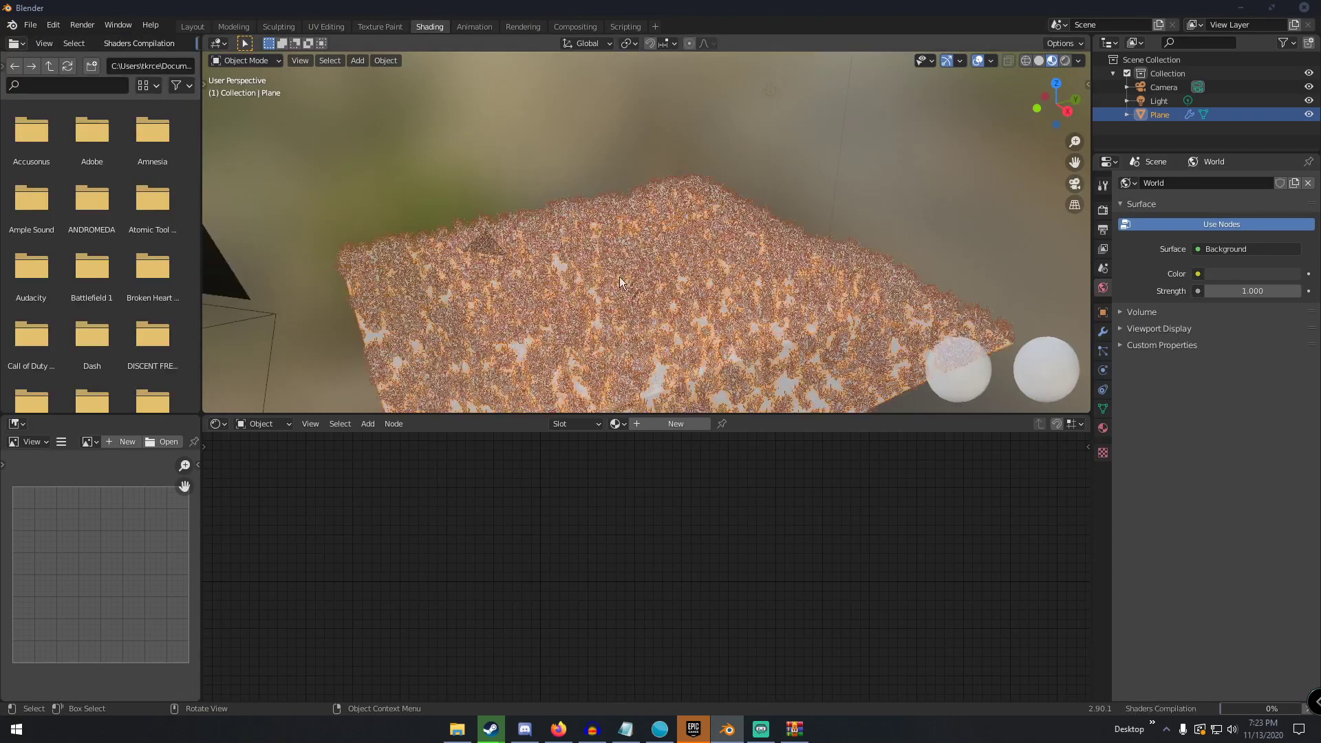
{"action": "left_click", "coordinate": [652, 425]}
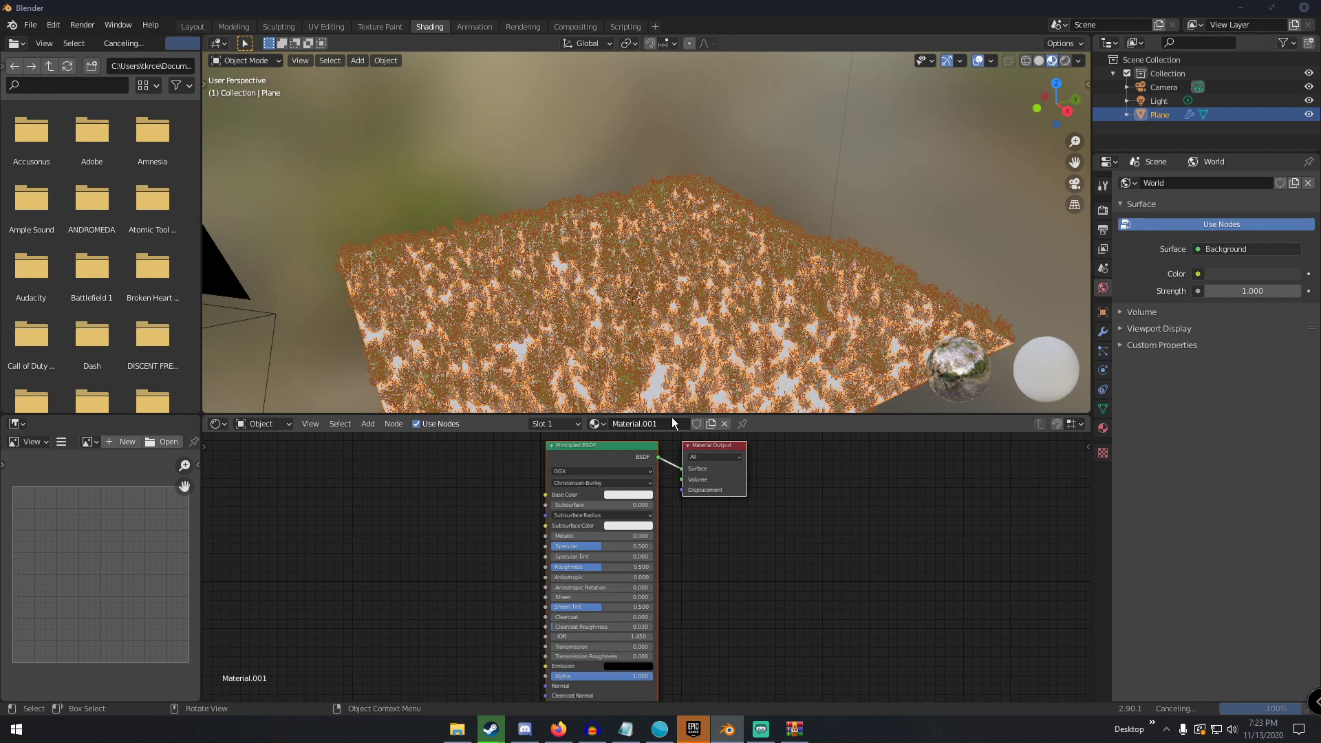
{"action": "middle_click_drag", "start_coordinate": [786, 299], "coordinate": [679, 275]}
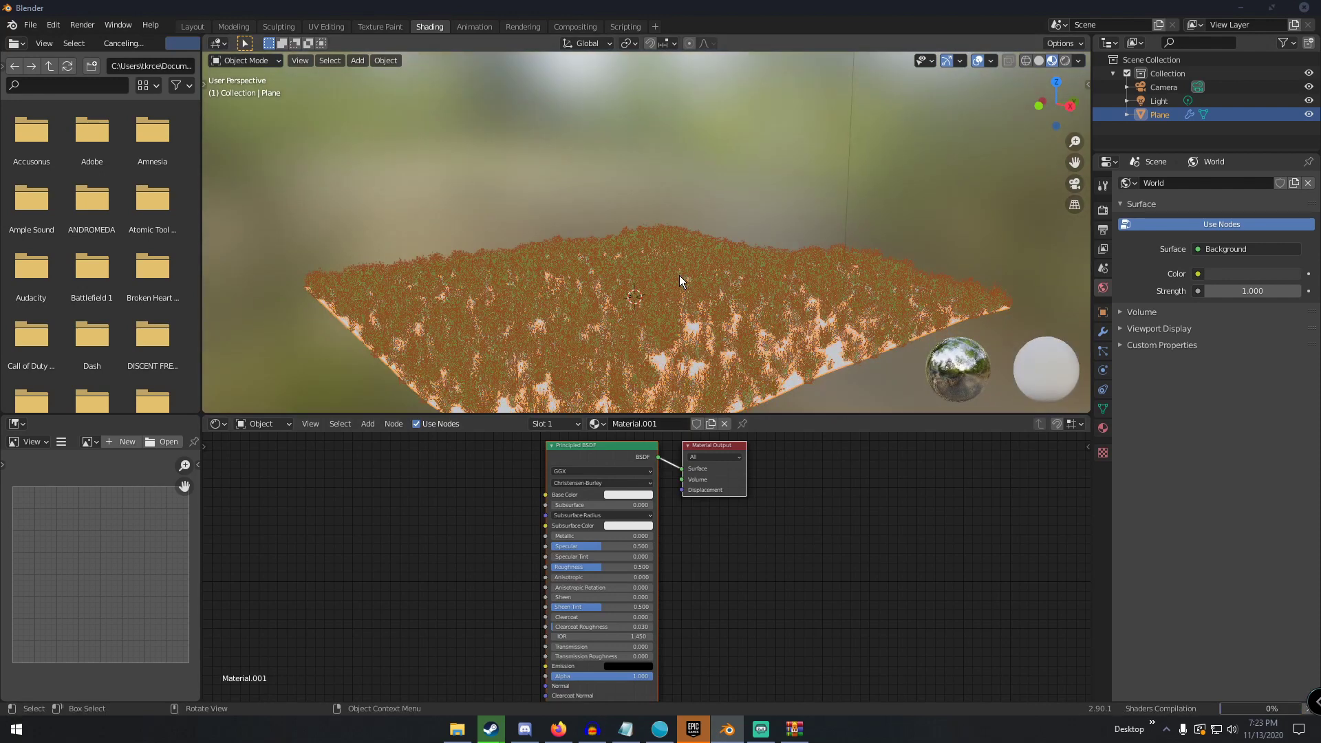
{"action": "middle_click_drag", "start_coordinate": [527, 457], "coordinate": [537, 451]}
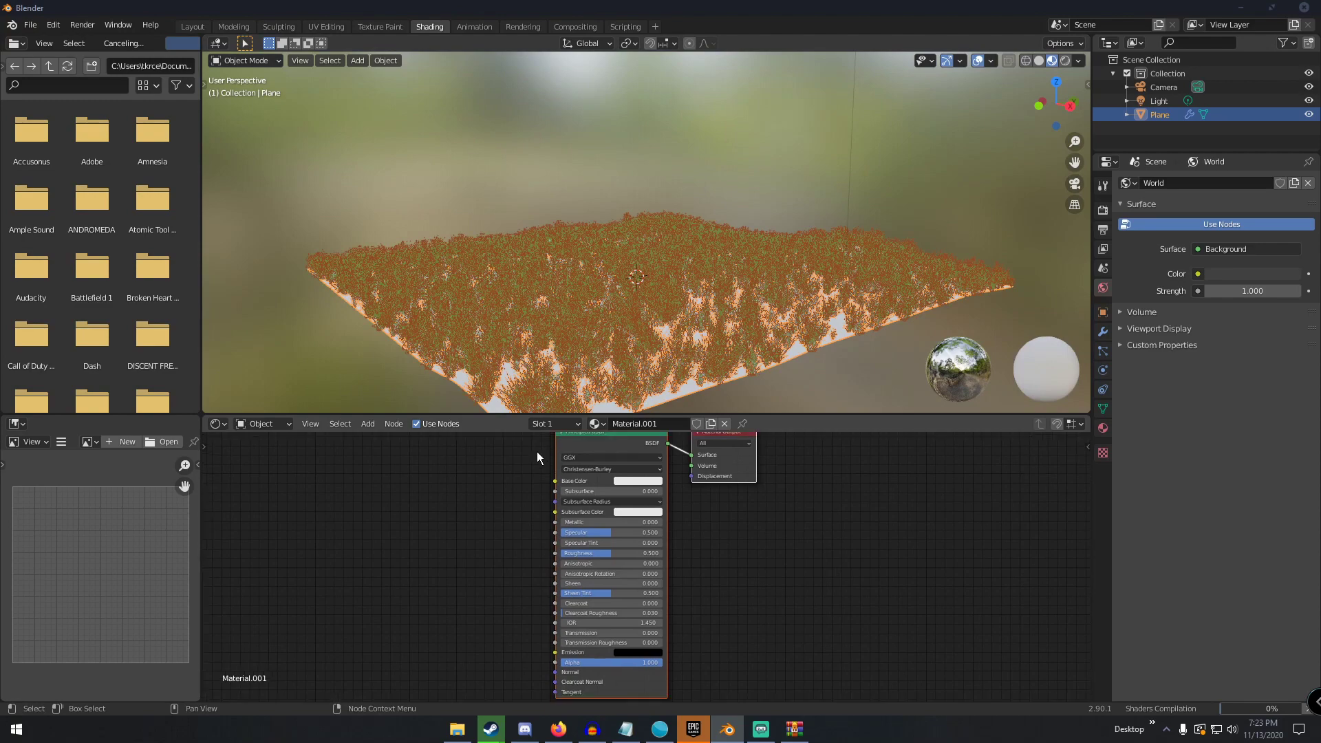
Return to the Layout workspace, split the 3D viewport vertically and make the new area a Shader Editor.
{"action": "left_click", "coordinate": [196, 27]}
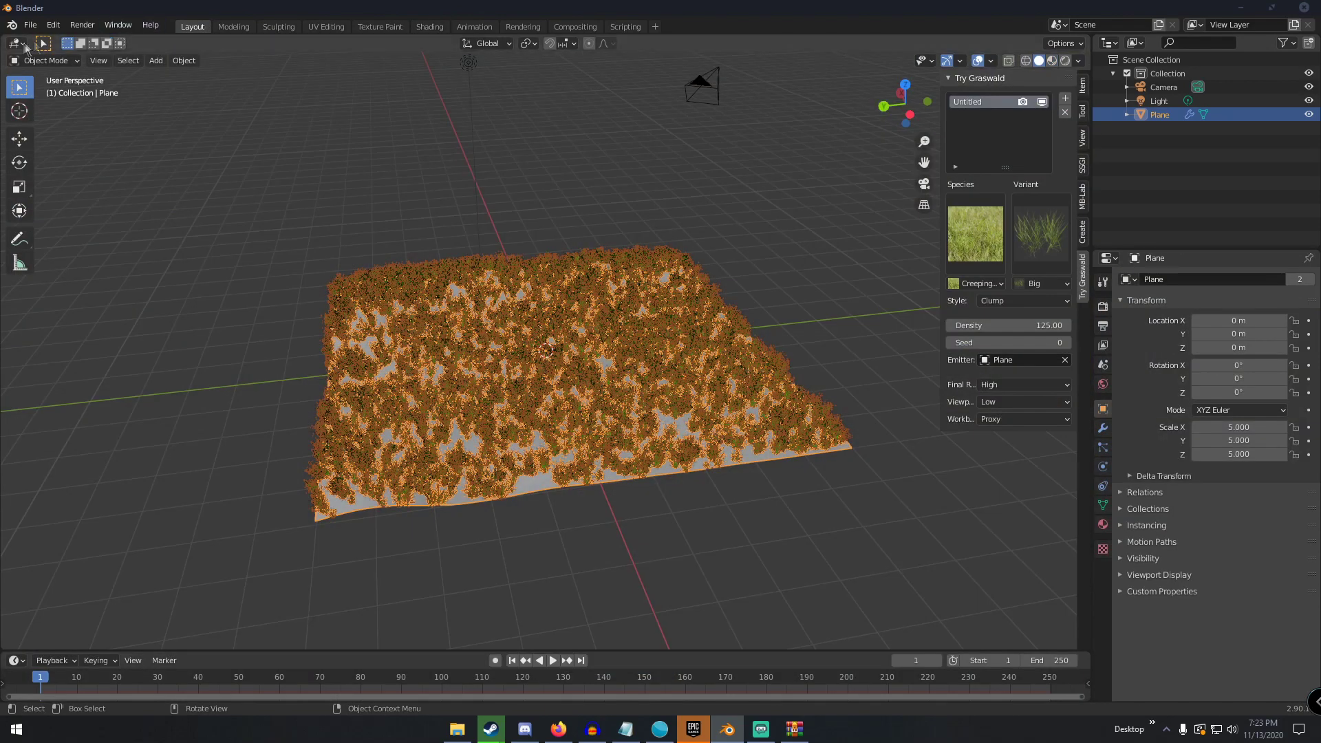
{"action": "mouse_move", "coordinate": [7, 36]}
{"action": "left_mouse_down"}
{"action": "mouse_move", "coordinate": [175, 344]}
{"action": "mouse_move", "coordinate": [349, 43]}
{"action": "left_mouse_up"}
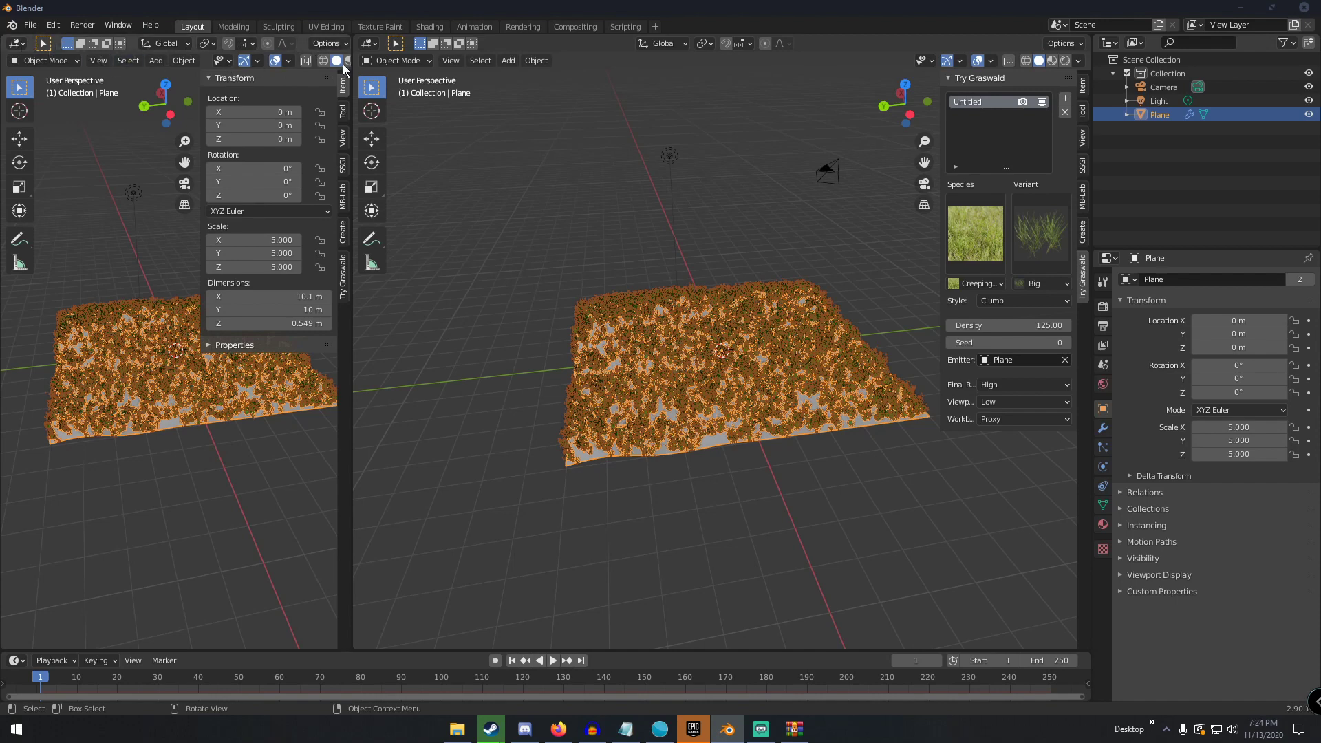
{"action": "left_click", "coordinate": [18, 43]}
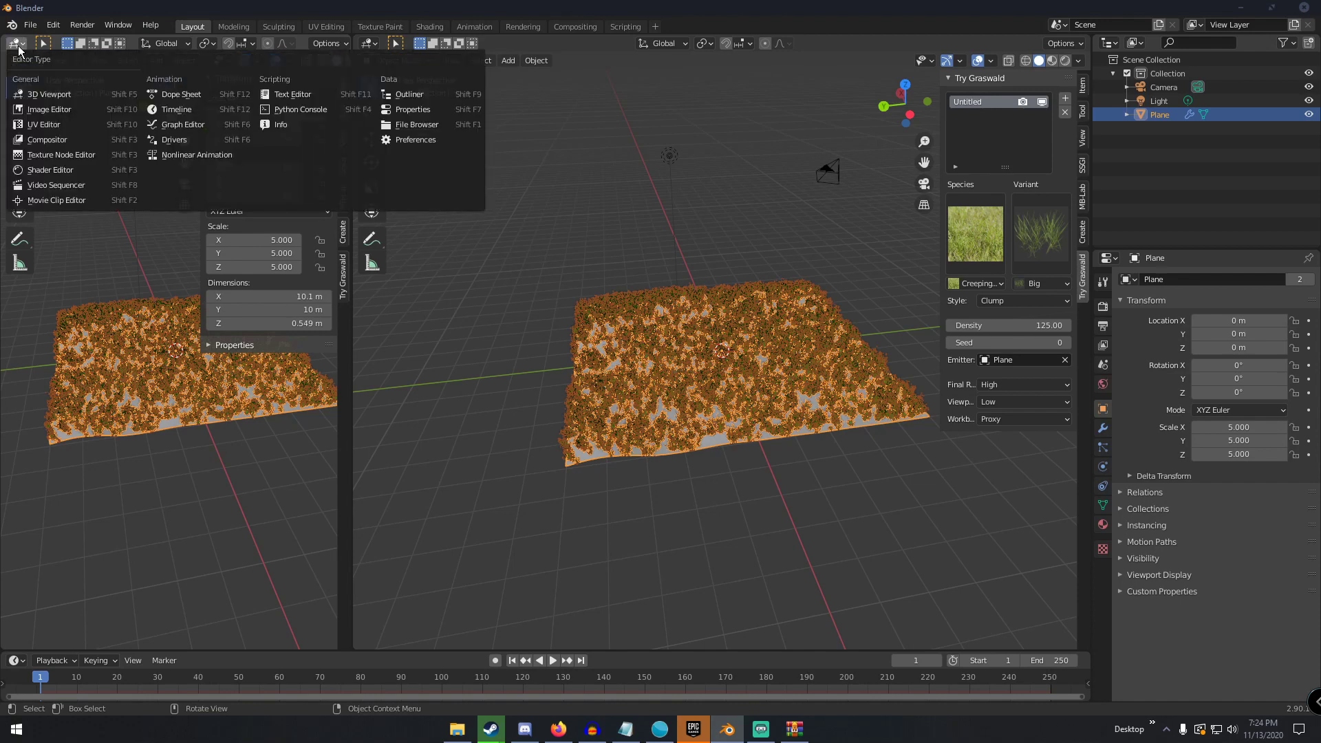
{"action": "left_click", "coordinate": [60, 172]}
{"action": "scroll", "coordinate": [110, 241], "scroll_direction": "up", "scroll_amount": 4}
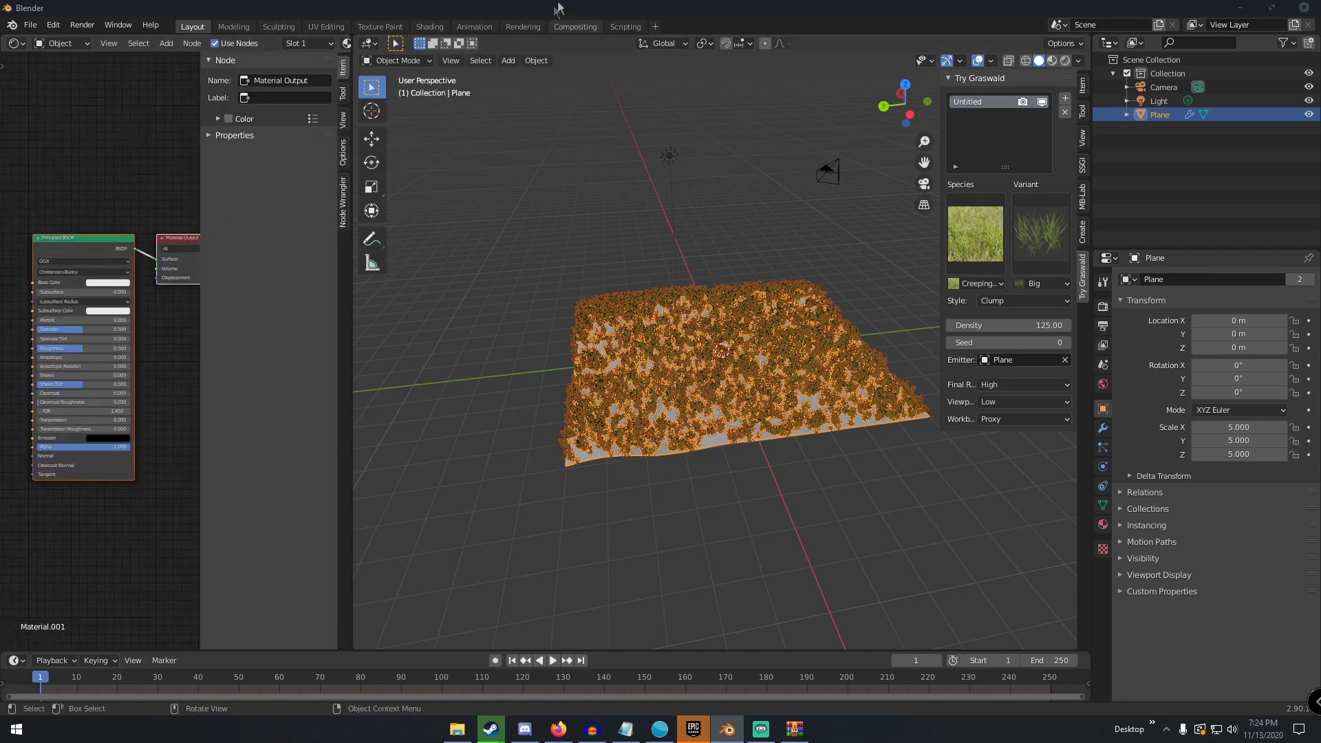
Select the Principled BSDF node of the terrain material.
{"action": "scroll", "coordinate": [626, 296], "scroll_direction": "up", "scroll_amount": 4}
{"action": "scroll", "coordinate": [626, 295], "scroll_direction": "down", "scroll_amount": 3}
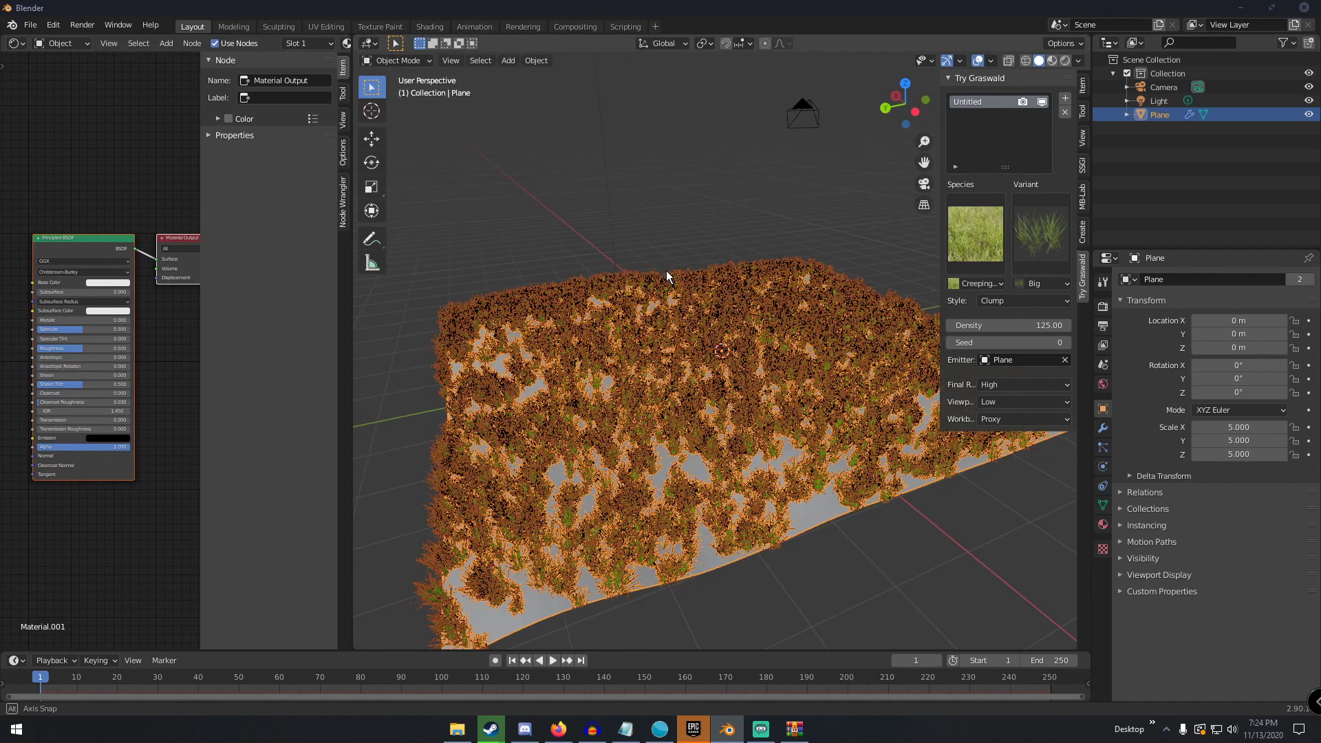
{"action": "middle_click_drag", "start_coordinate": [626, 296], "coordinate": [286, 215]}
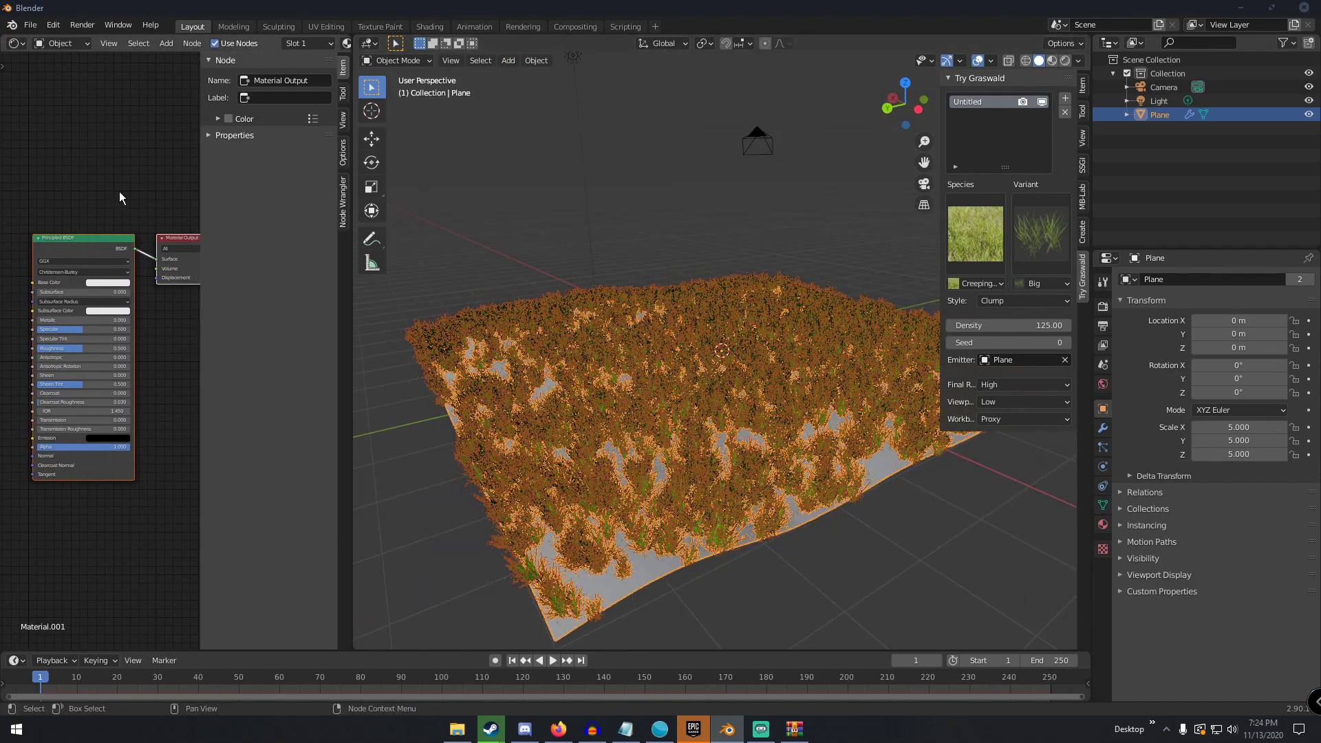
{"action": "left_click_drag", "start_coordinate": [82, 237], "coordinate": [66, 182]}
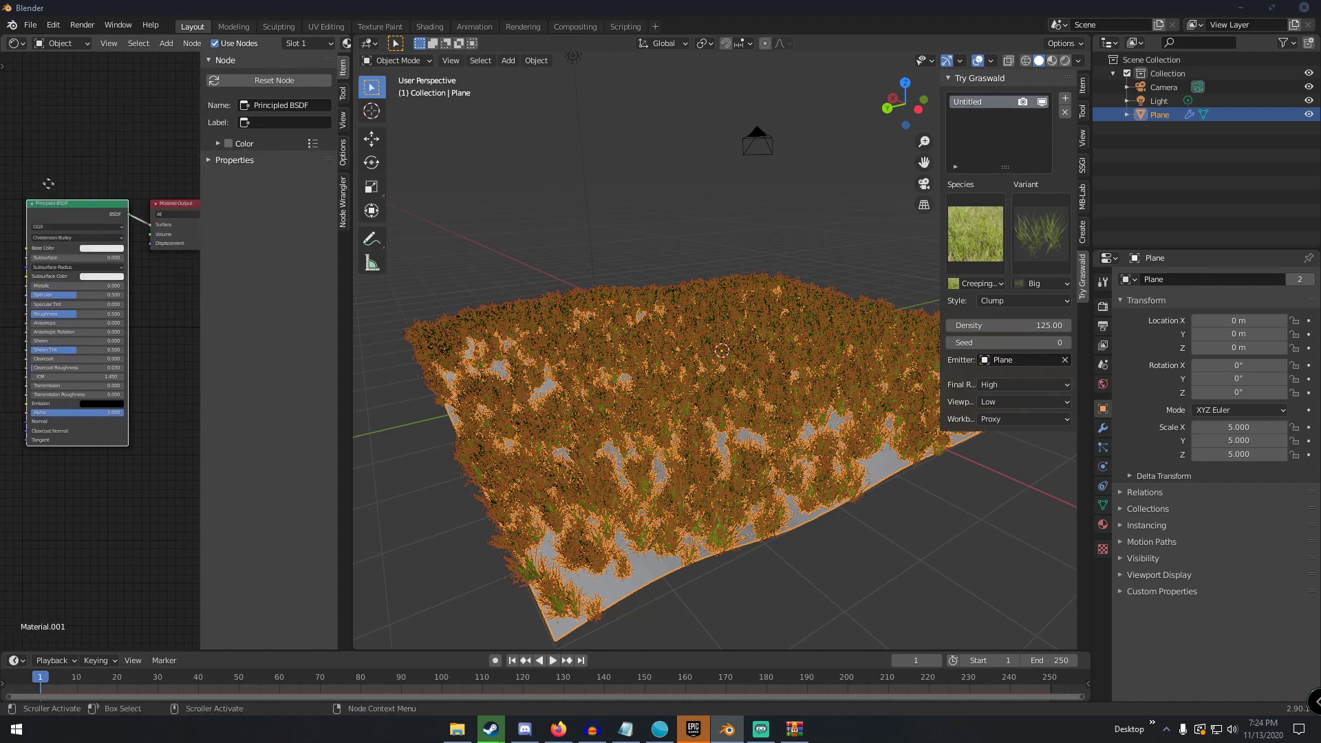
Look up the Node Wrangler add-on in the Preferences by searching the add-ons for "node".
{"action": "left_click", "coordinate": [54, 25]}
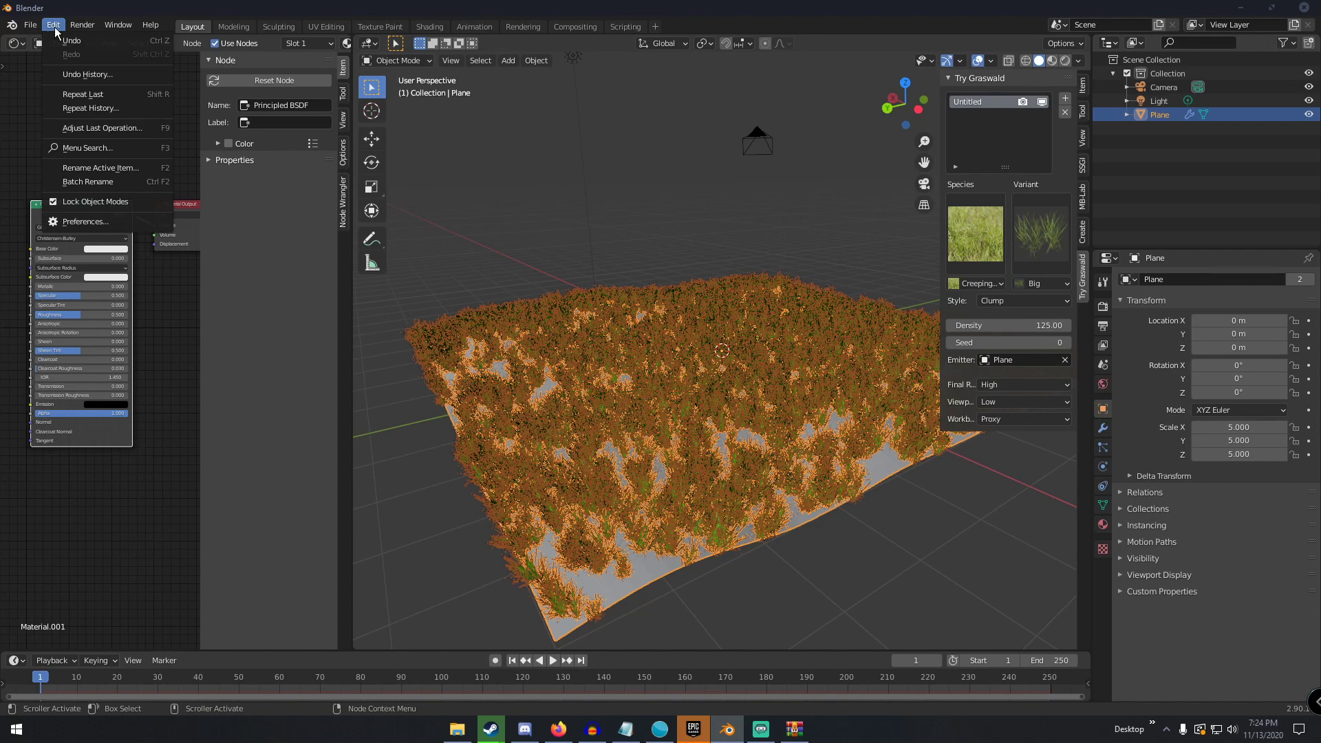
{"action": "left_click", "coordinate": [55, 29]}
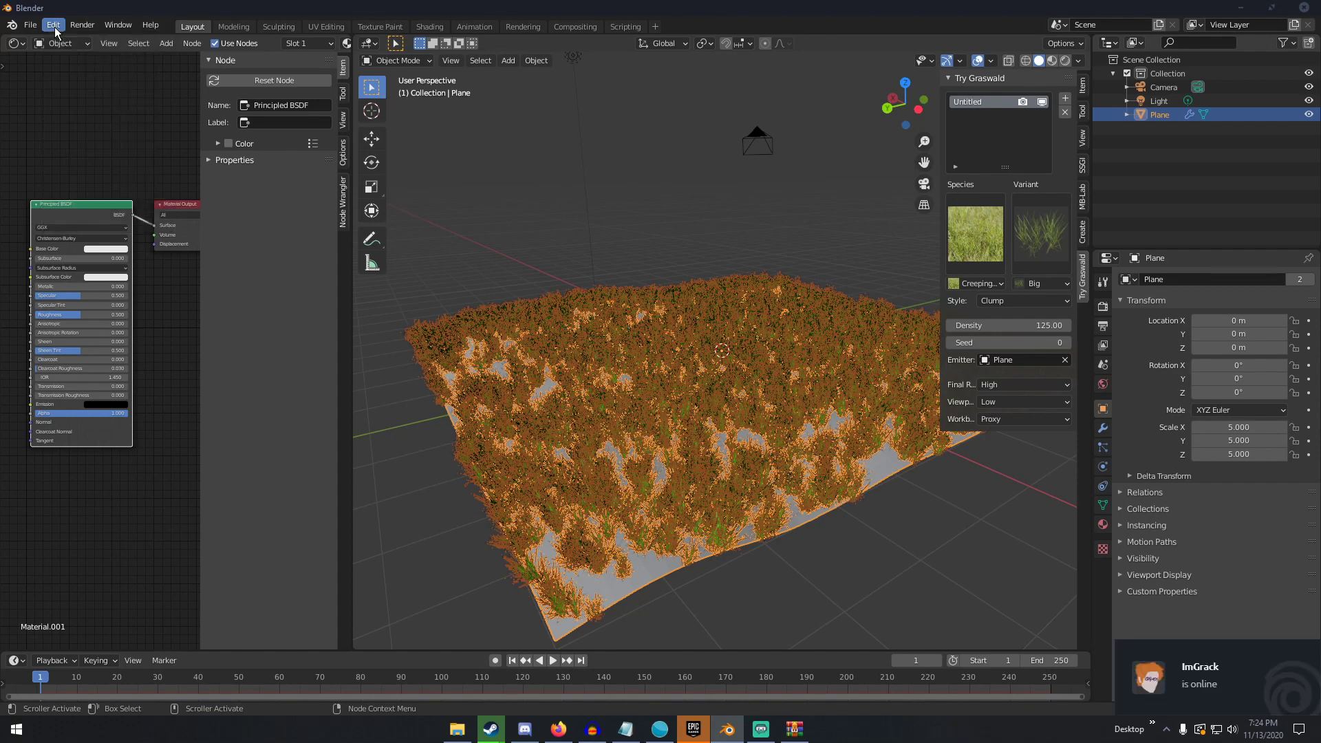
{"action": "left_click", "coordinate": [55, 29]}
{"action": "left_click", "coordinate": [62, 227]}
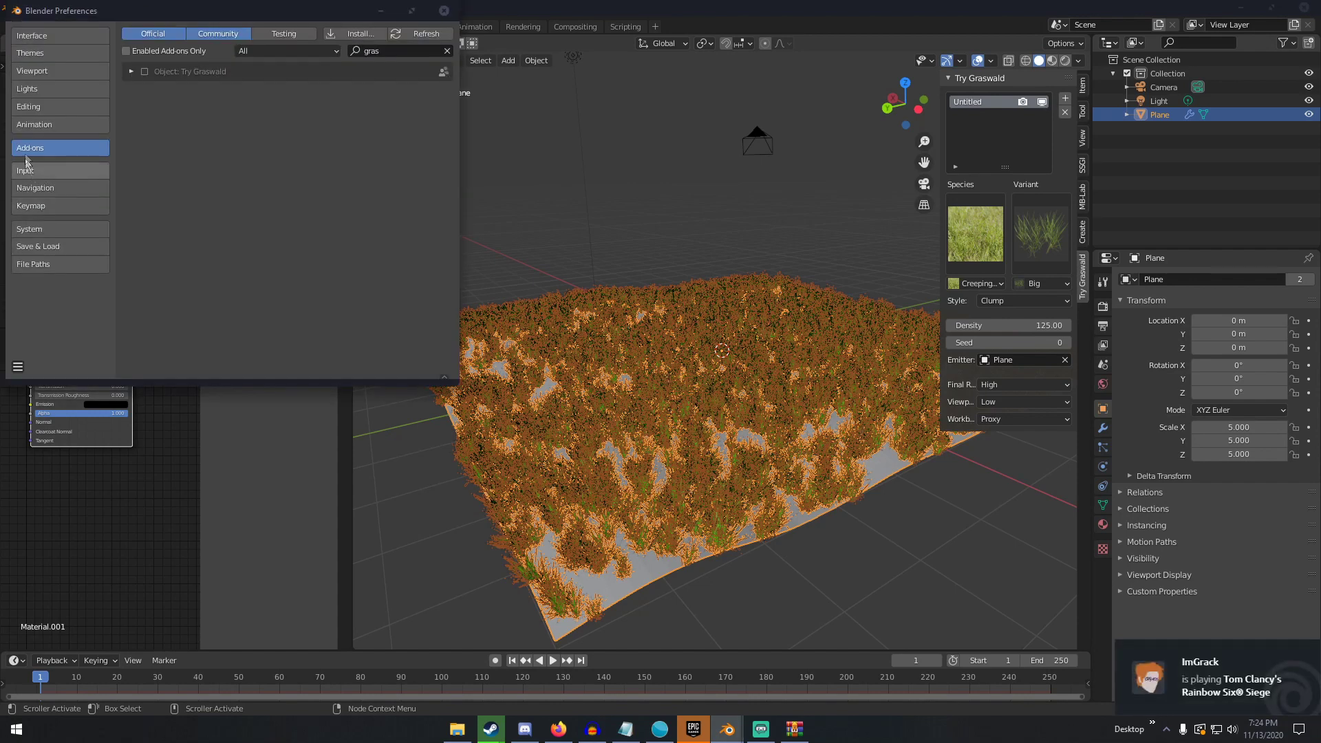
{"action": "left_click", "coordinate": [397, 51]}
{"action": "type", "text": "node"}
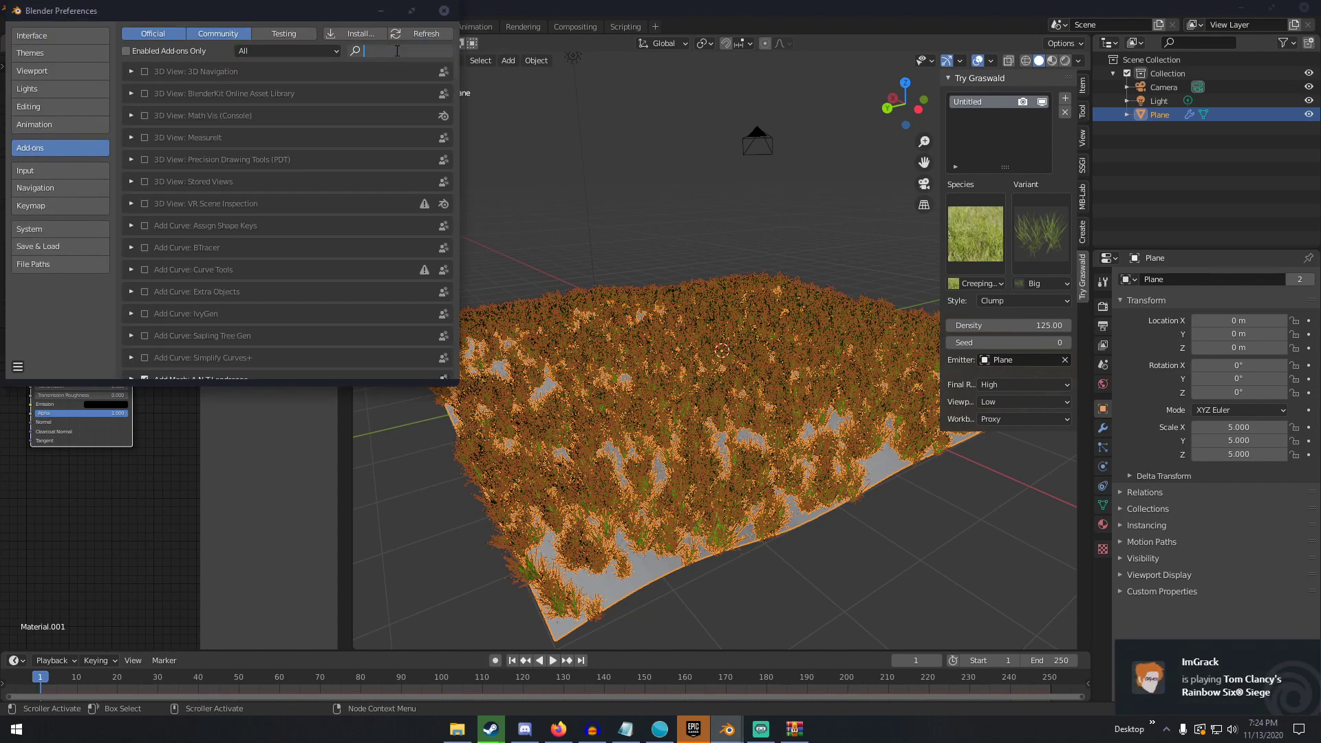
{"action": "key", "text": "Return"}
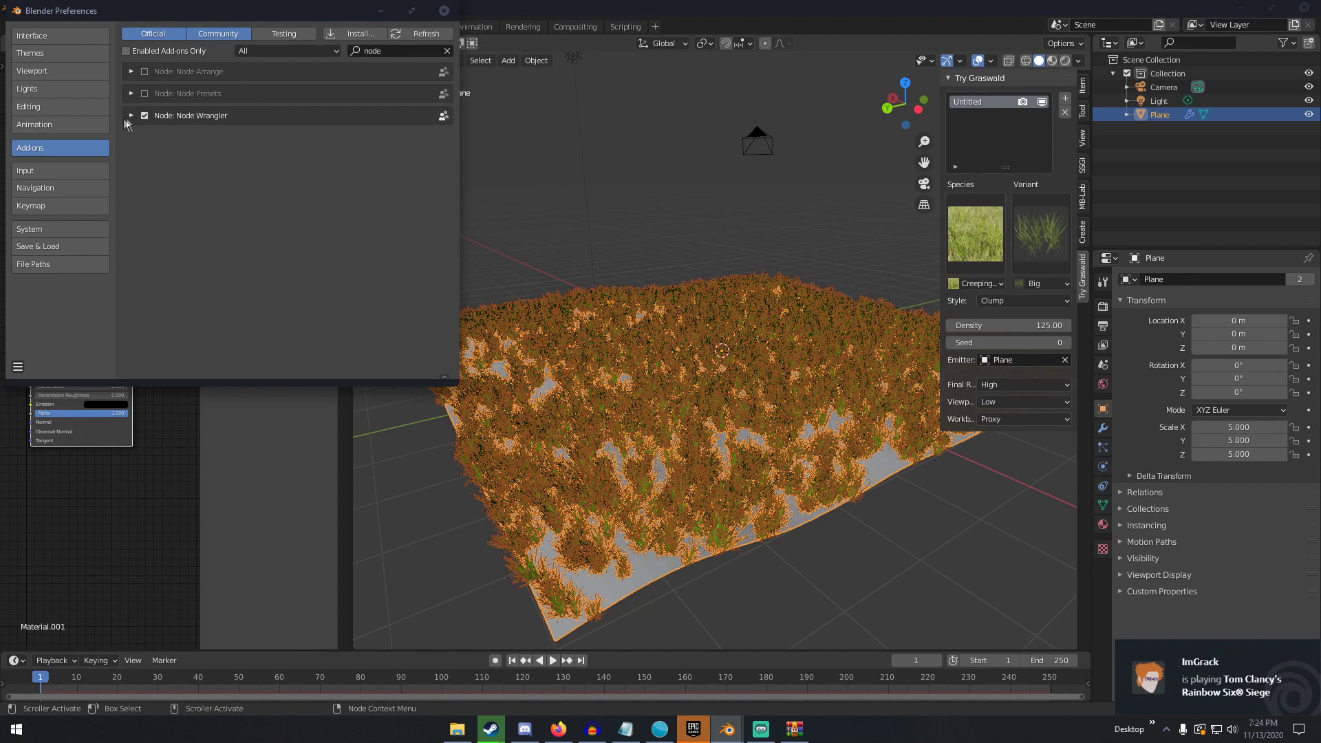
Save the preferences and close the Preferences window.
{"action": "left_click", "coordinate": [17, 367]}
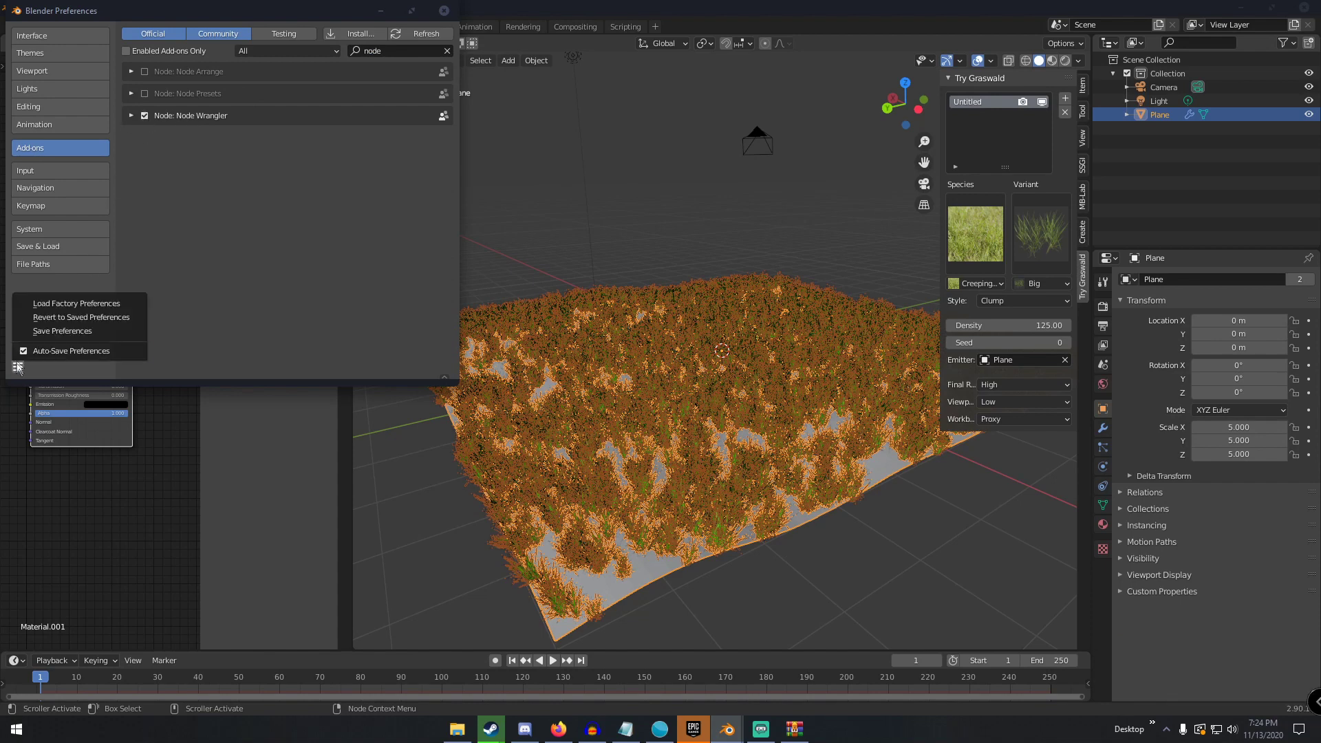
{"action": "left_click", "coordinate": [62, 331]}
{"action": "left_click", "coordinate": [443, 10]}
Load the five Moss001_4K maps from the Desktop into the terrain material with Node Wrangler's Principled Texture Setup.
{"action": "scroll", "coordinate": [64, 216], "scroll_direction": "up", "scroll_amount": 2}
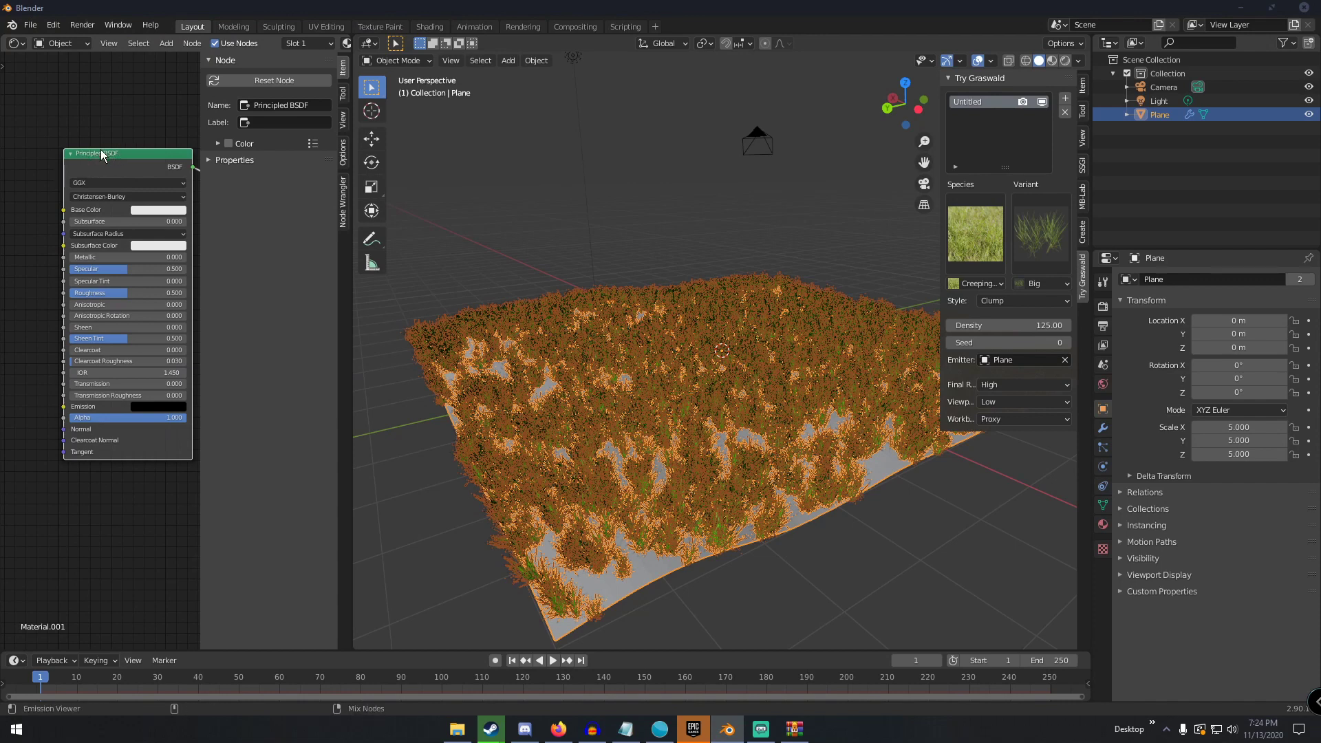
{"action": "key", "text": "ctrl+shift+t"}
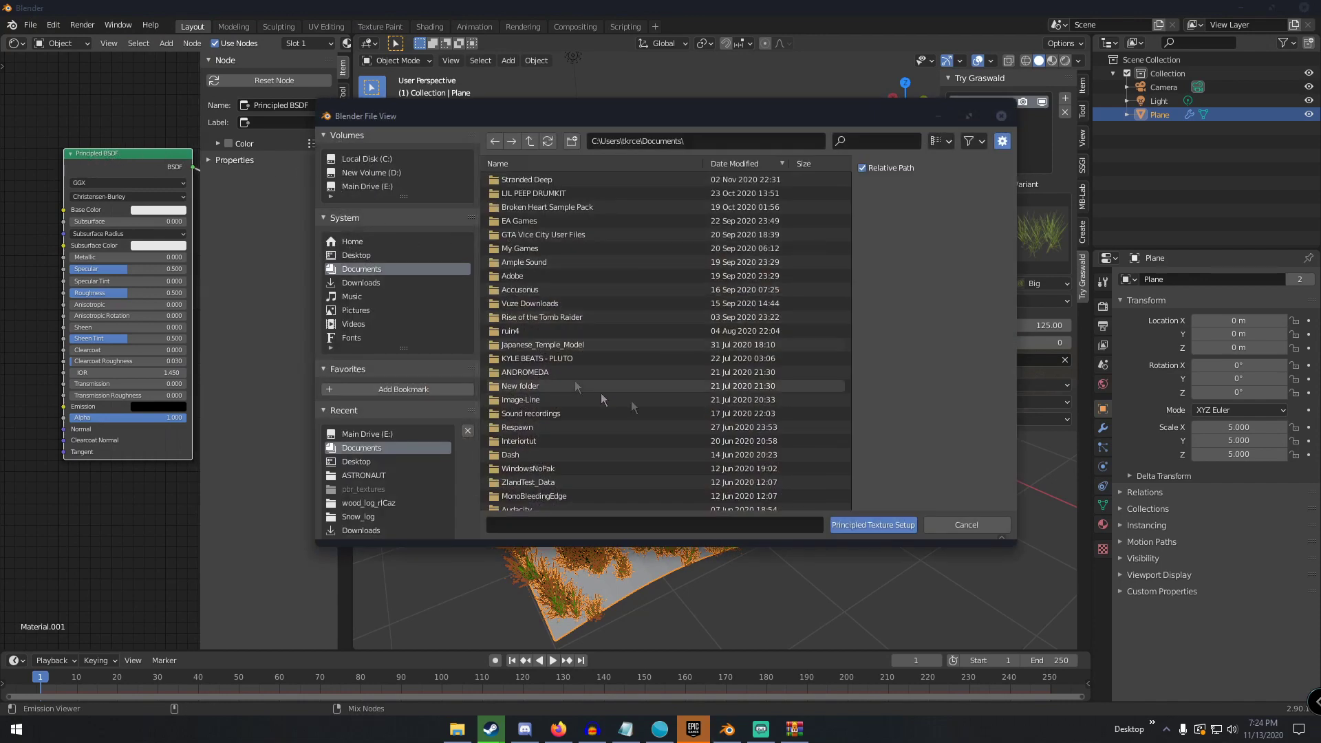
{"action": "left_click", "coordinate": [352, 255]}
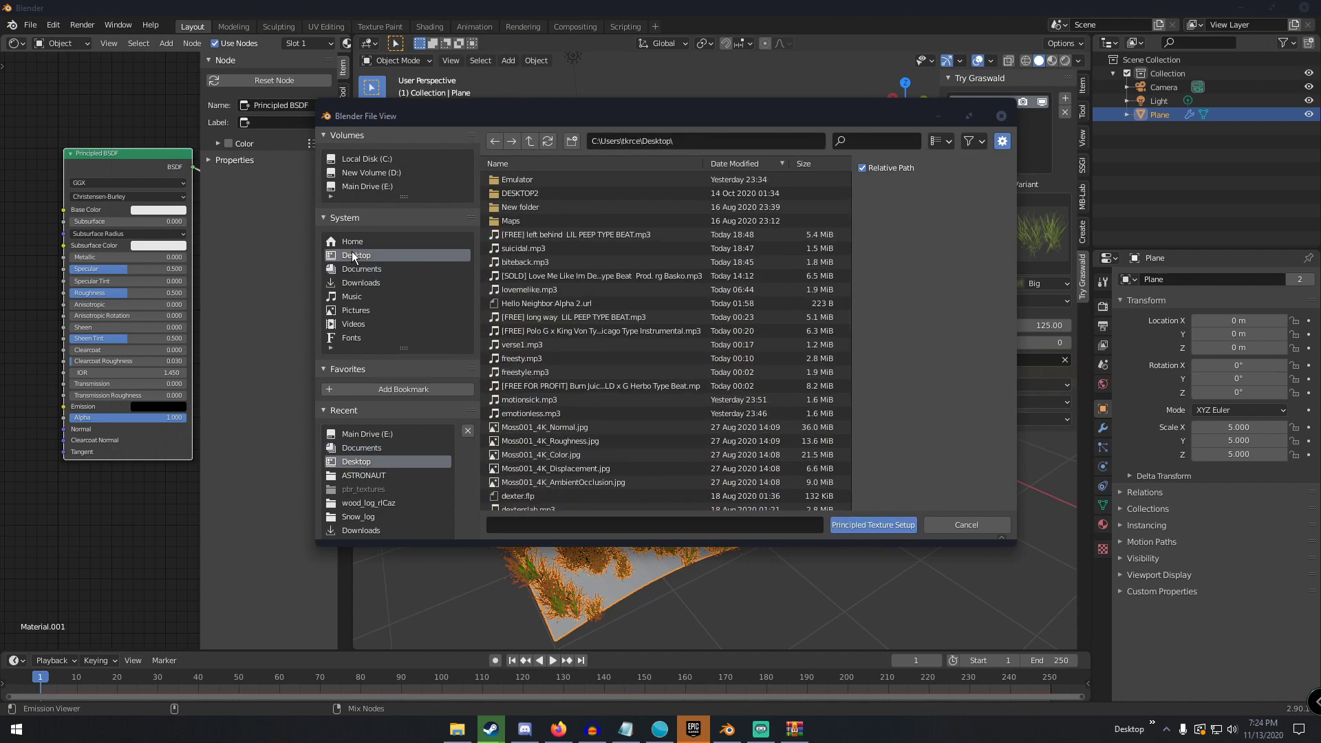
{"action": "left_click", "coordinate": [550, 317]}
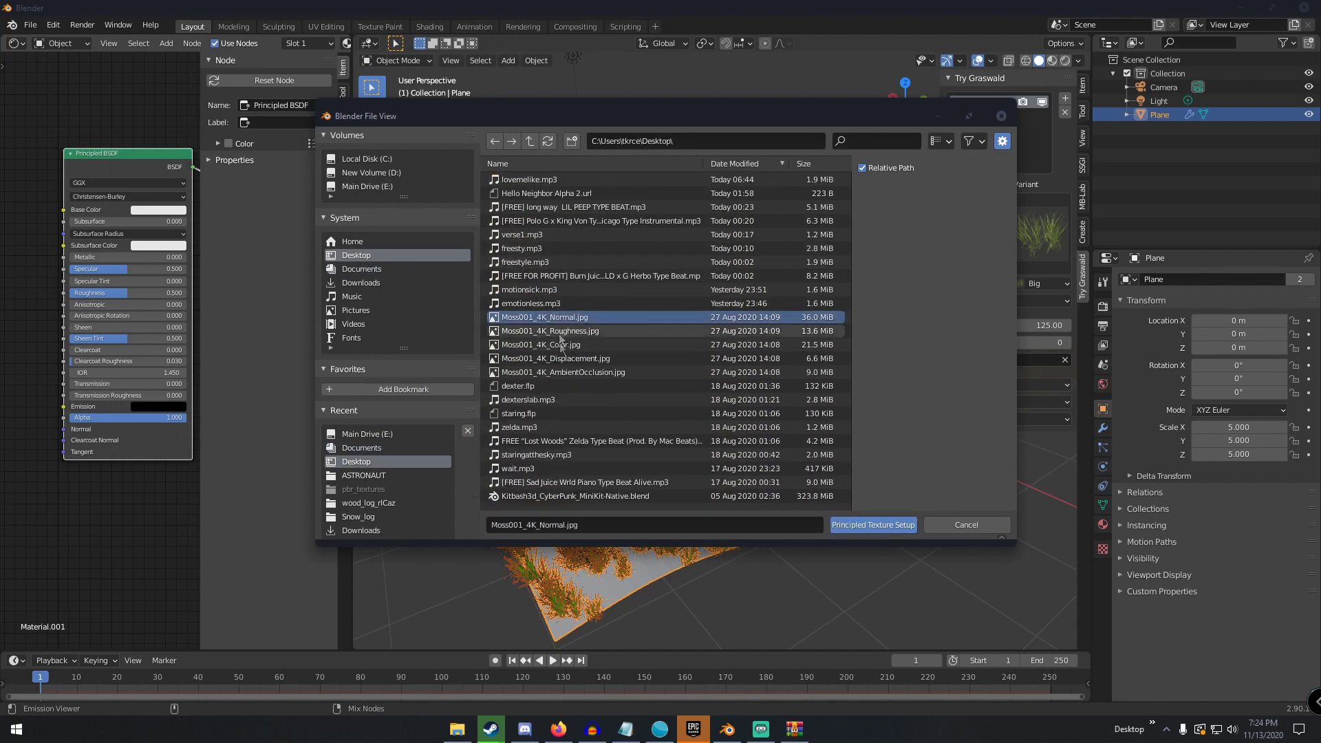
{"action": "left_click", "coordinate": [568, 372], "text": "shift"}
{"action": "left_click", "coordinate": [873, 524]}
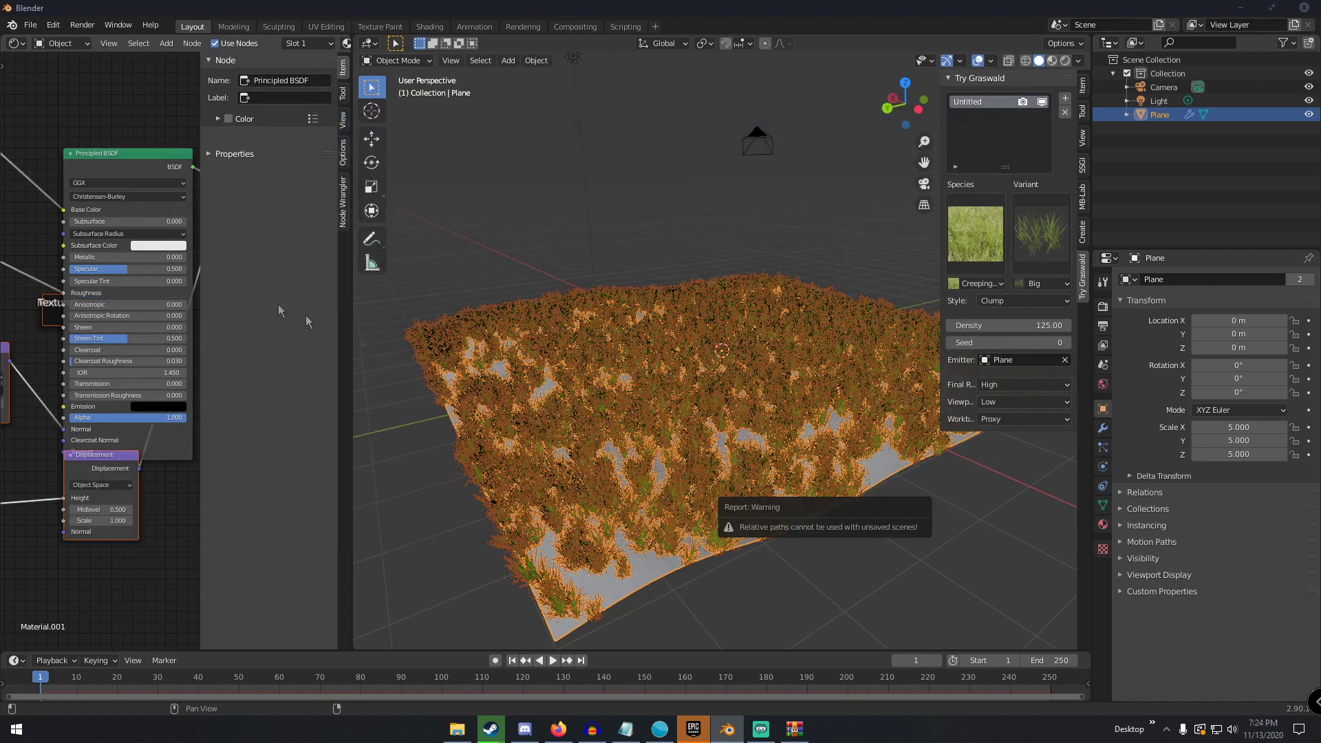
{"action": "scroll", "coordinate": [166, 204], "scroll_direction": "up", "scroll_amount": 5}
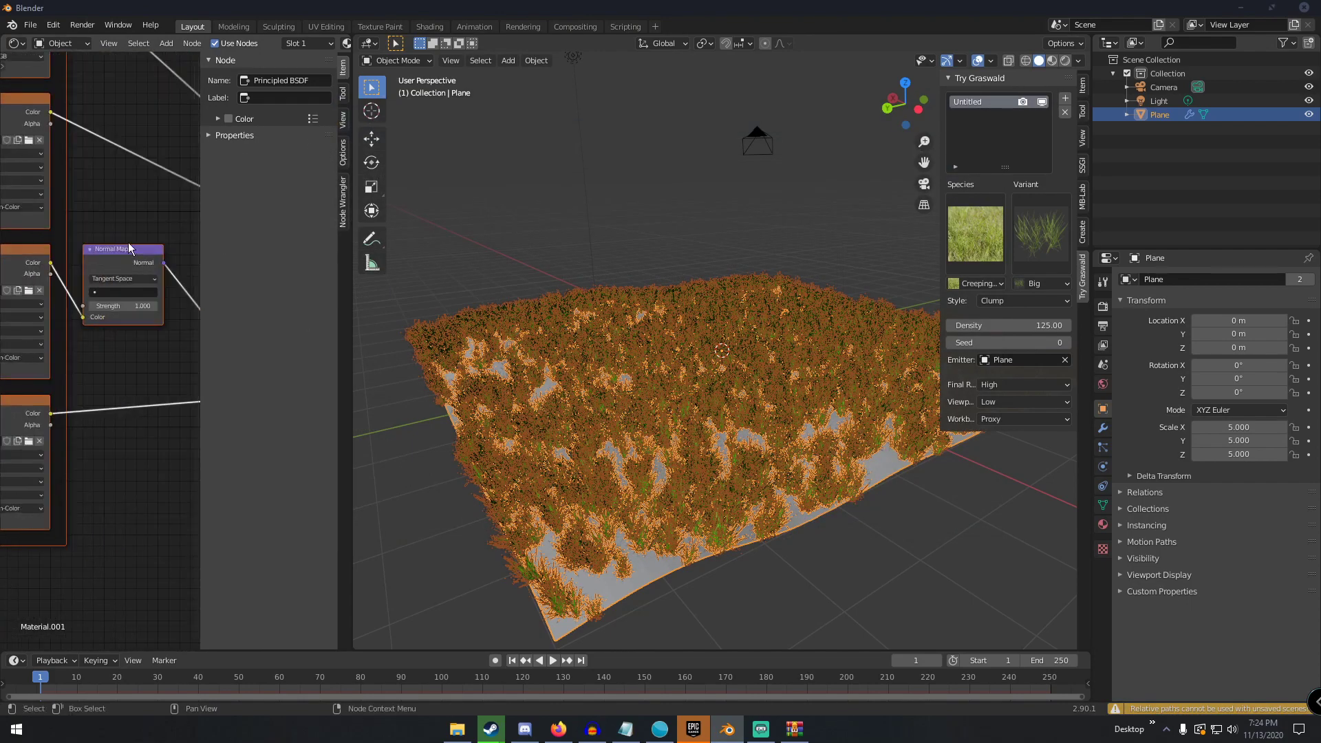
{"action": "scroll", "coordinate": [182, 241], "scroll_direction": "down", "scroll_amount": 2}
Set the render engine to Cycles and its device to GPU Compute.
{"action": "middle_click_drag", "start_coordinate": [625, 307], "coordinate": [853, 306]}
{"action": "left_click", "coordinate": [1102, 306]}
{"action": "left_click", "coordinate": [1214, 279]}
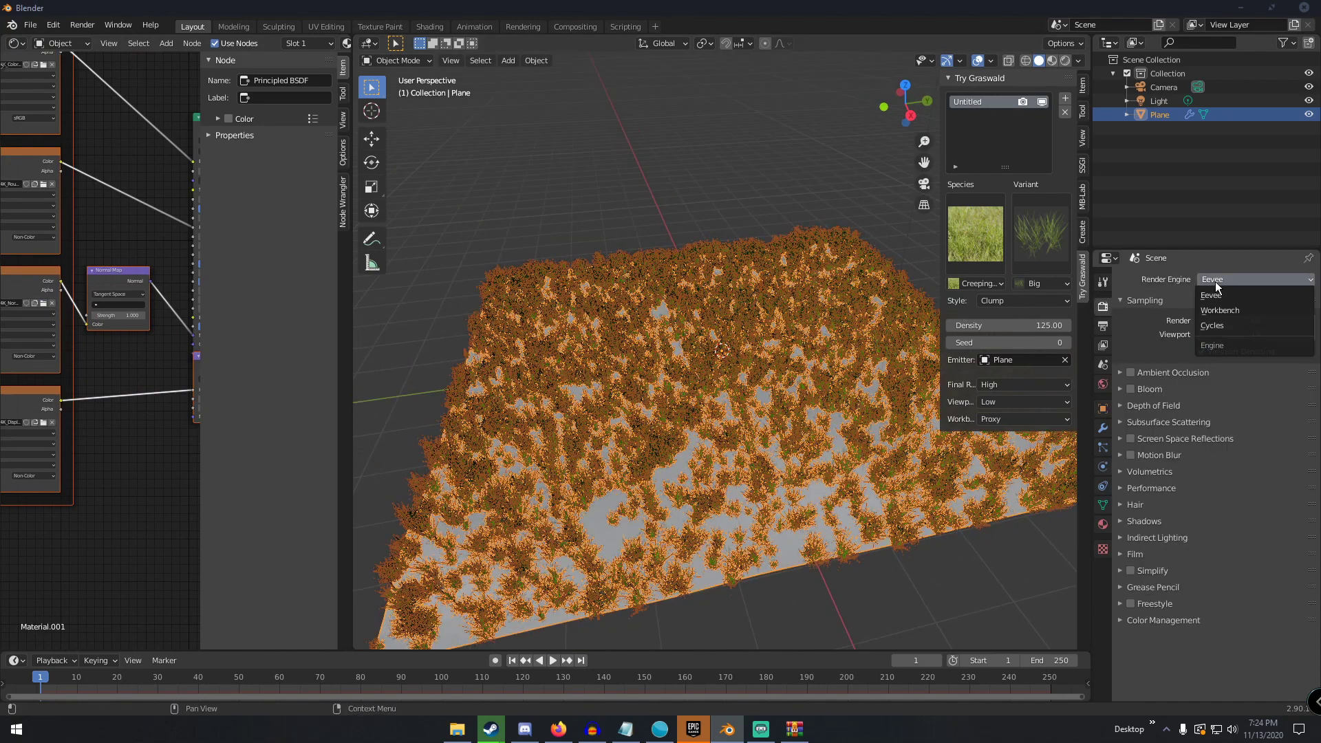
{"action": "left_click", "coordinate": [1224, 325]}
{"action": "left_click", "coordinate": [1229, 311]}
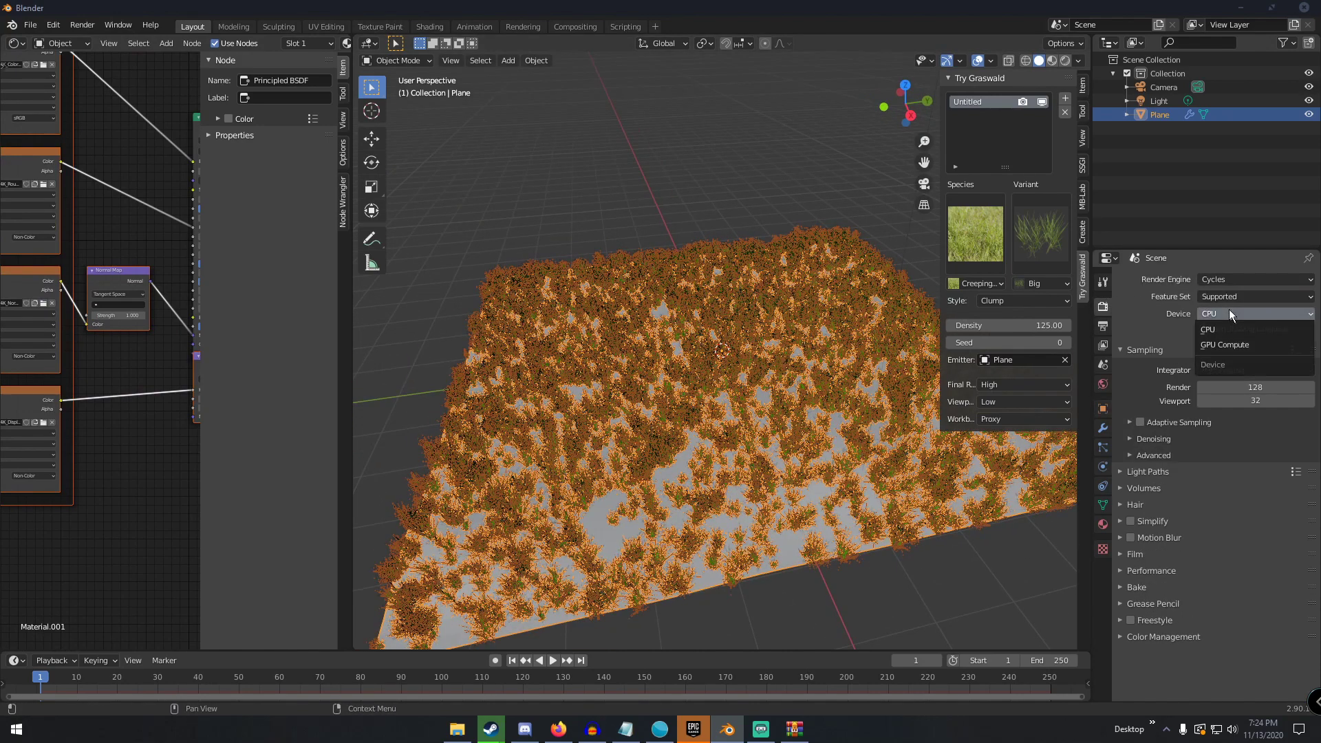
{"action": "left_click", "coordinate": [1240, 345]}
Delete the scene's existing light and add an area light.
{"action": "scroll", "coordinate": [755, 268], "scroll_direction": "down", "scroll_amount": 6}
{"action": "left_click", "coordinate": [774, 267]}
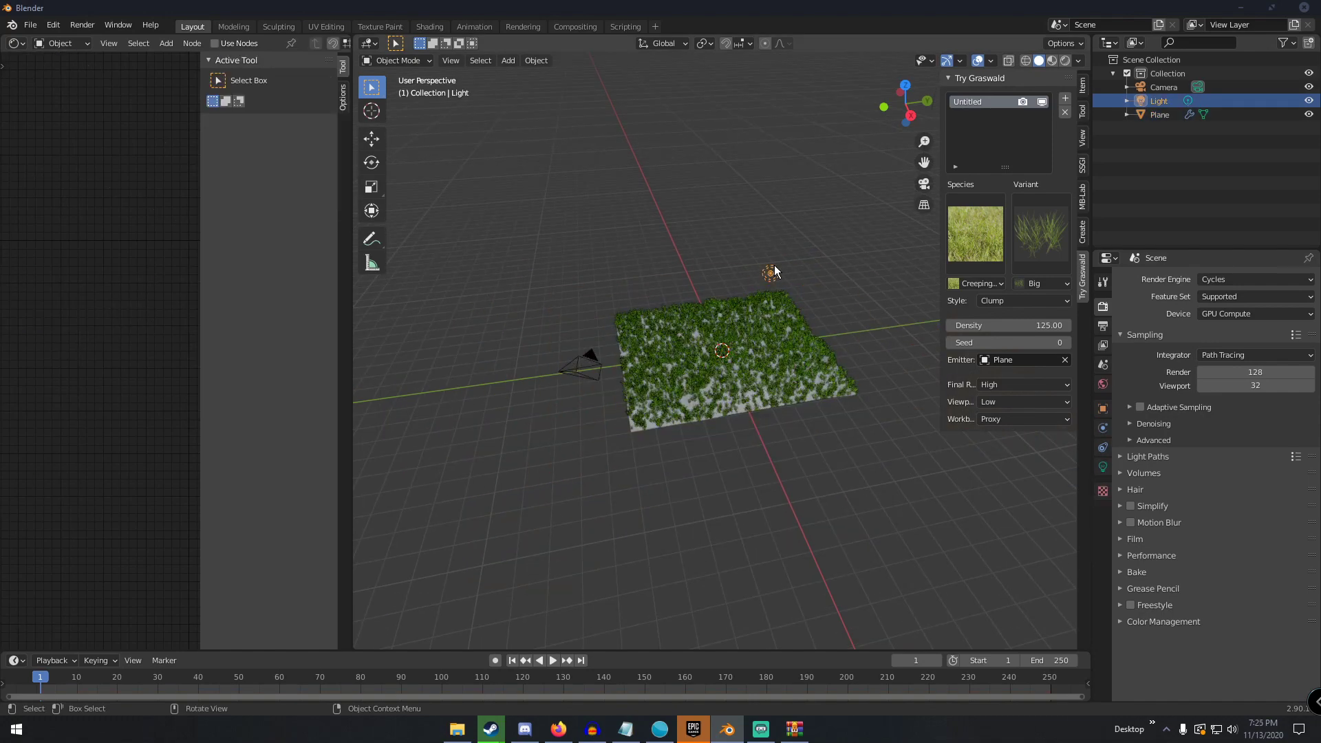
{"action": "key", "text": "Delete"}
{"action": "key", "text": "shift+a"}
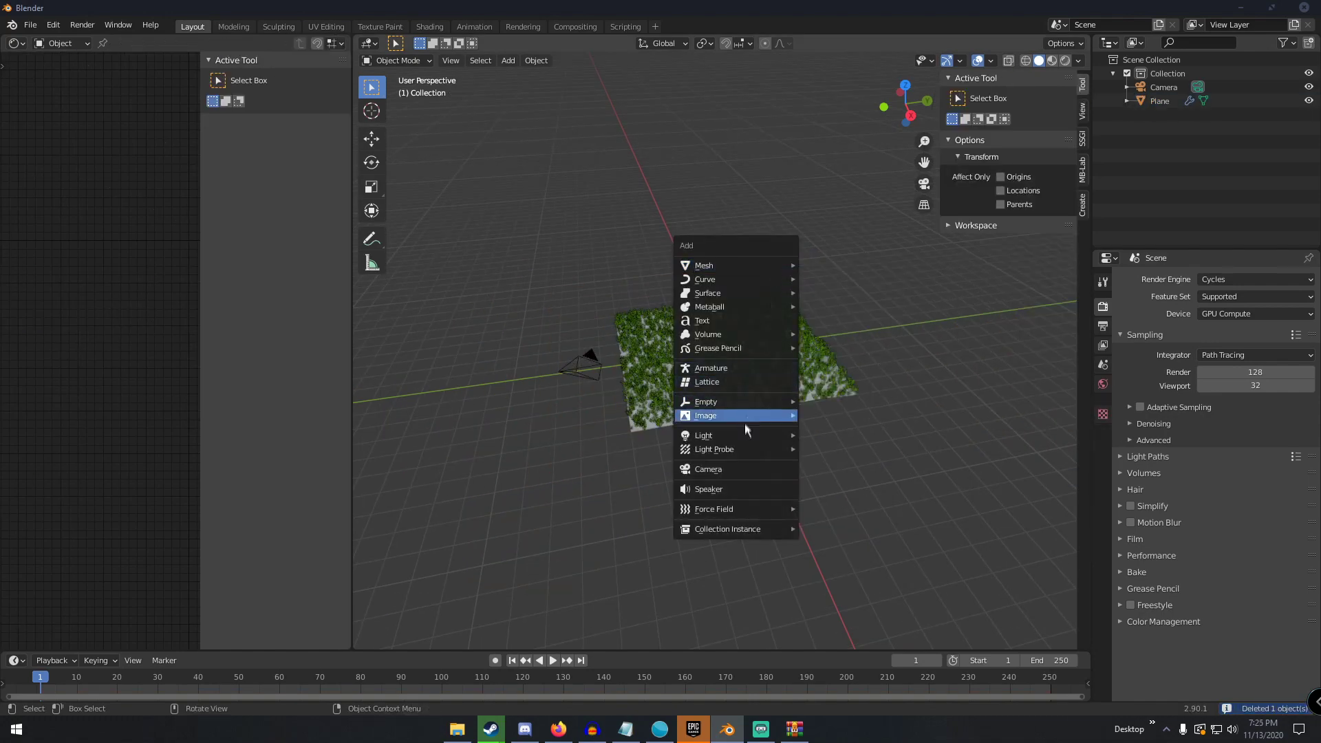
{"action": "mouse_move", "coordinate": [752, 441]}
{"action": "left_click", "coordinate": [853, 486]}
Move the area light above and to one side of the terrain and rotate it to point at the grass.
{"action": "middle_click_drag", "start_coordinate": [853, 485], "coordinate": [889, 407]}
{"action": "key", "text": "g"}
{"action": "left_click", "coordinate": [853, 239]}
{"action": "middle_click_drag", "start_coordinate": [853, 240], "coordinate": [823, 201]}
{"action": "key", "text": "r"}
{"action": "key", "text": "r"}
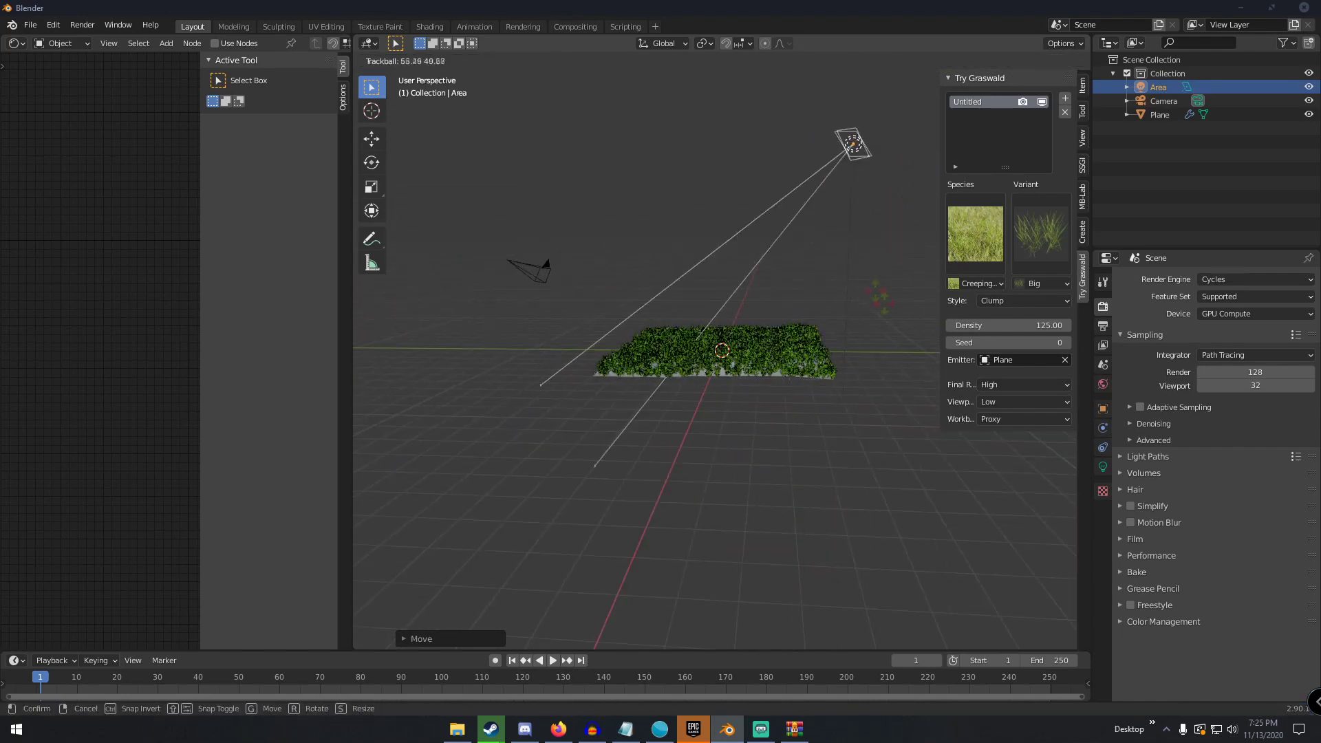
{"action": "left_click", "coordinate": [863, 272]}
Set the area light's power to 500 W and its size to 5 m.
{"action": "middle_click_drag", "start_coordinate": [862, 273], "coordinate": [828, 308]}
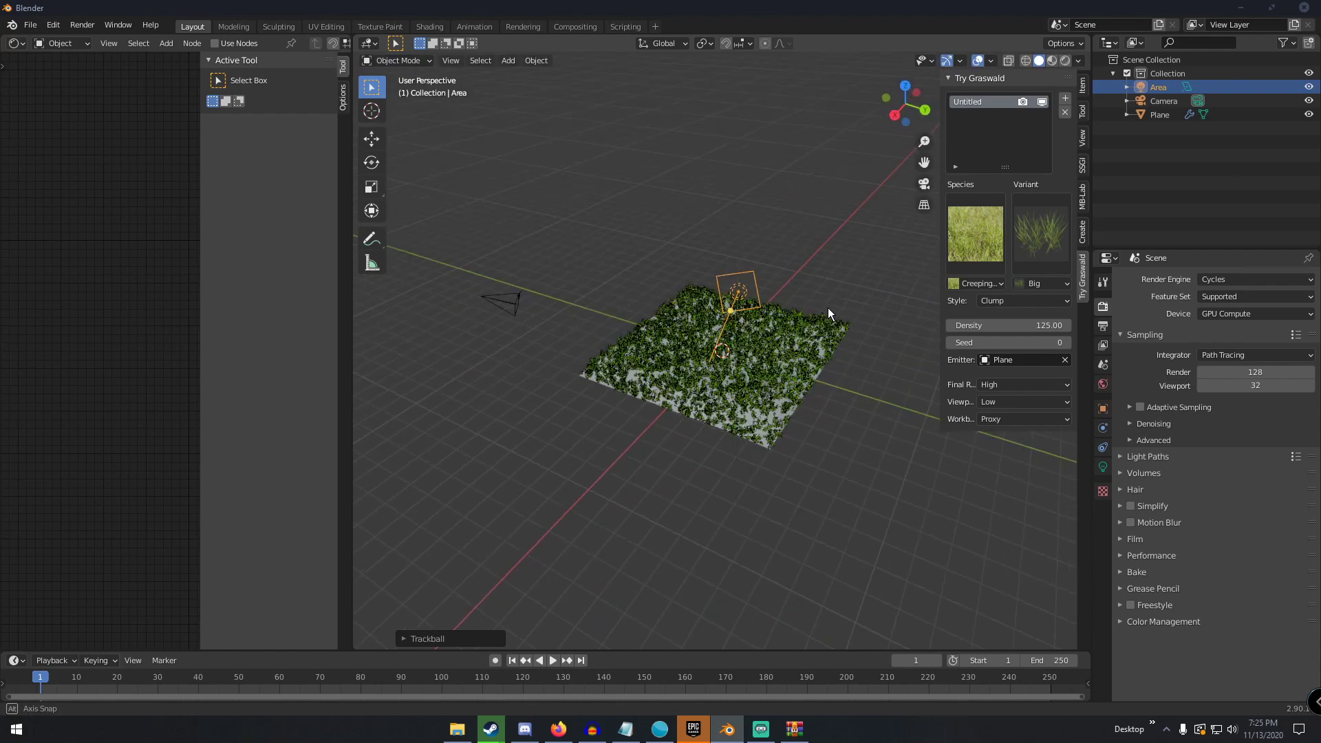
{"action": "left_click", "coordinate": [1103, 468]}
{"action": "left_click", "coordinate": [1252, 371]}
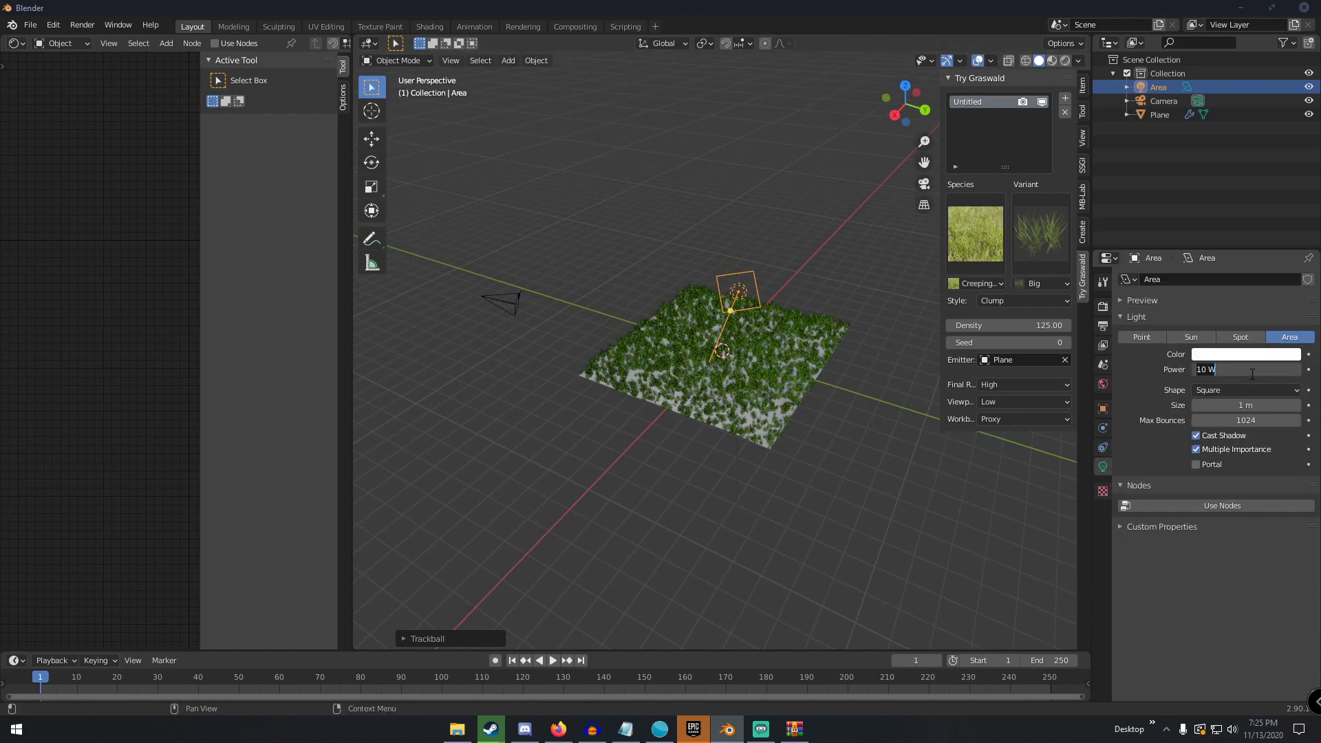
{"action": "type", "text": "5"}
{"action": "key", "text": "Return"}
{"action": "left_click_drag", "start_coordinate": [1245, 405], "coordinate": [1240, 405]}
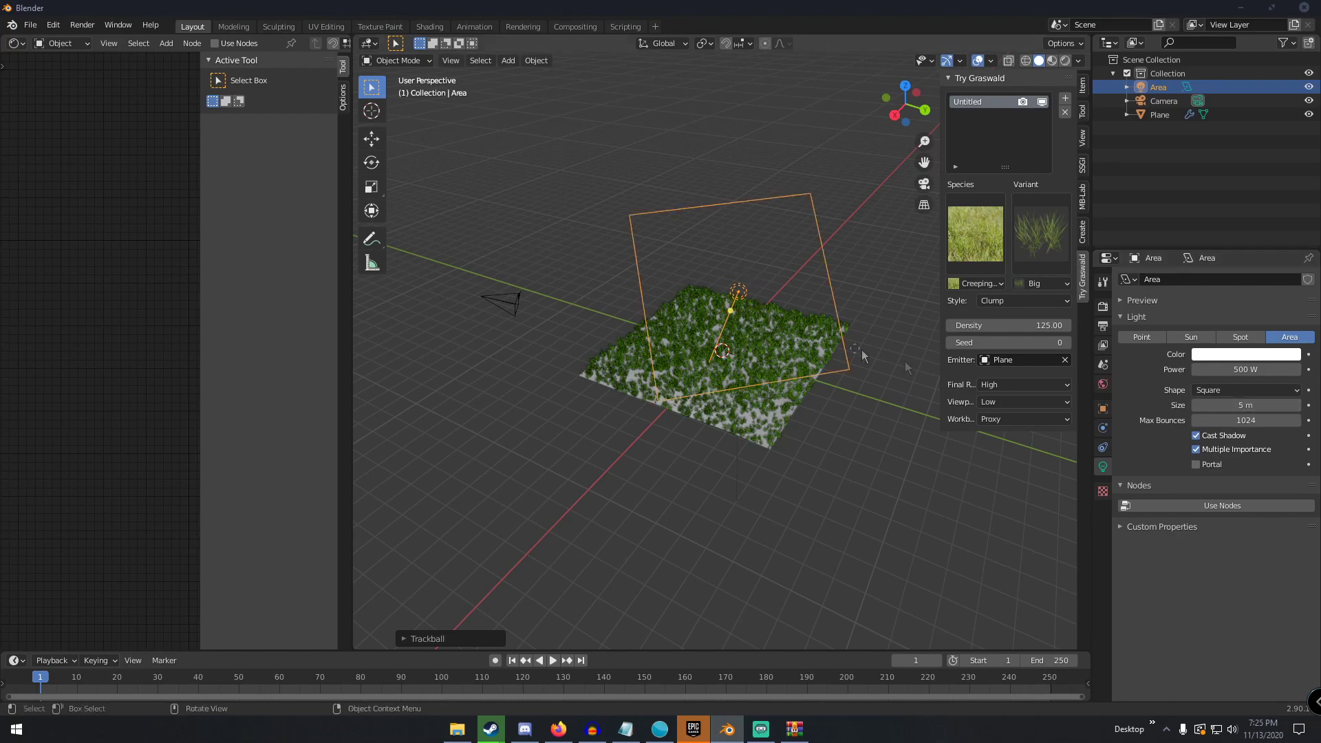
Preview the lit, moss-textured terrain in Rendered shading up close, then return to Solid shading.
{"action": "middle_click_drag", "start_coordinate": [861, 349], "coordinate": [776, 304]}
{"action": "scroll", "coordinate": [766, 288], "scroll_direction": "up", "scroll_amount": 5}
{"action": "key", "text": "z"}
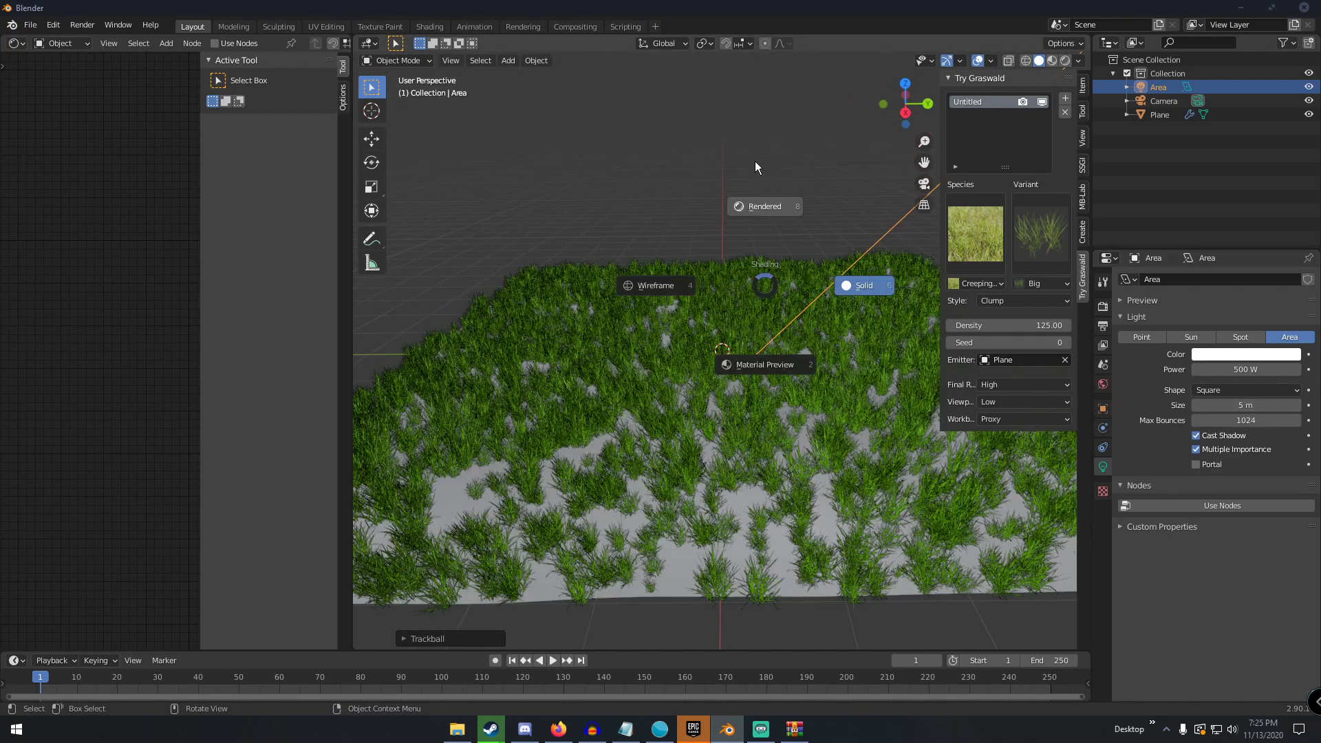
{"action": "left_click", "coordinate": [754, 161]}
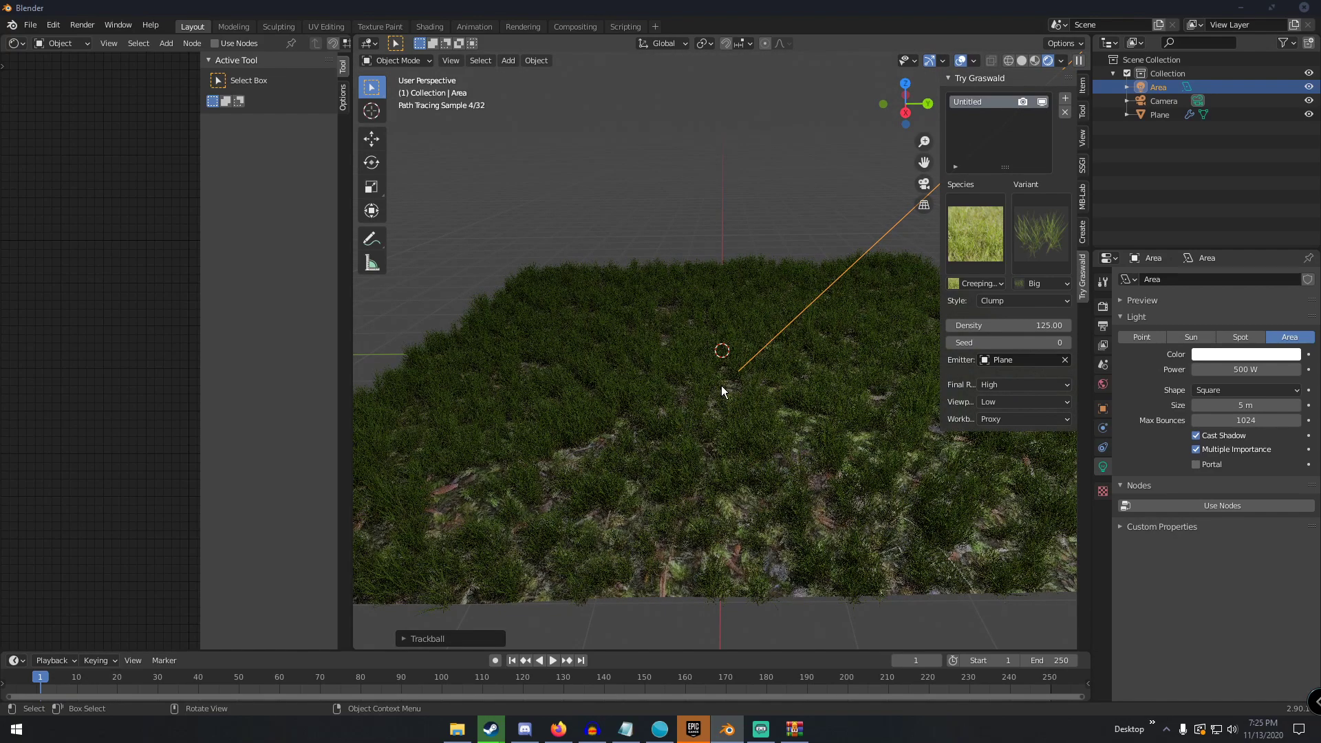
{"action": "key", "text": "z"}
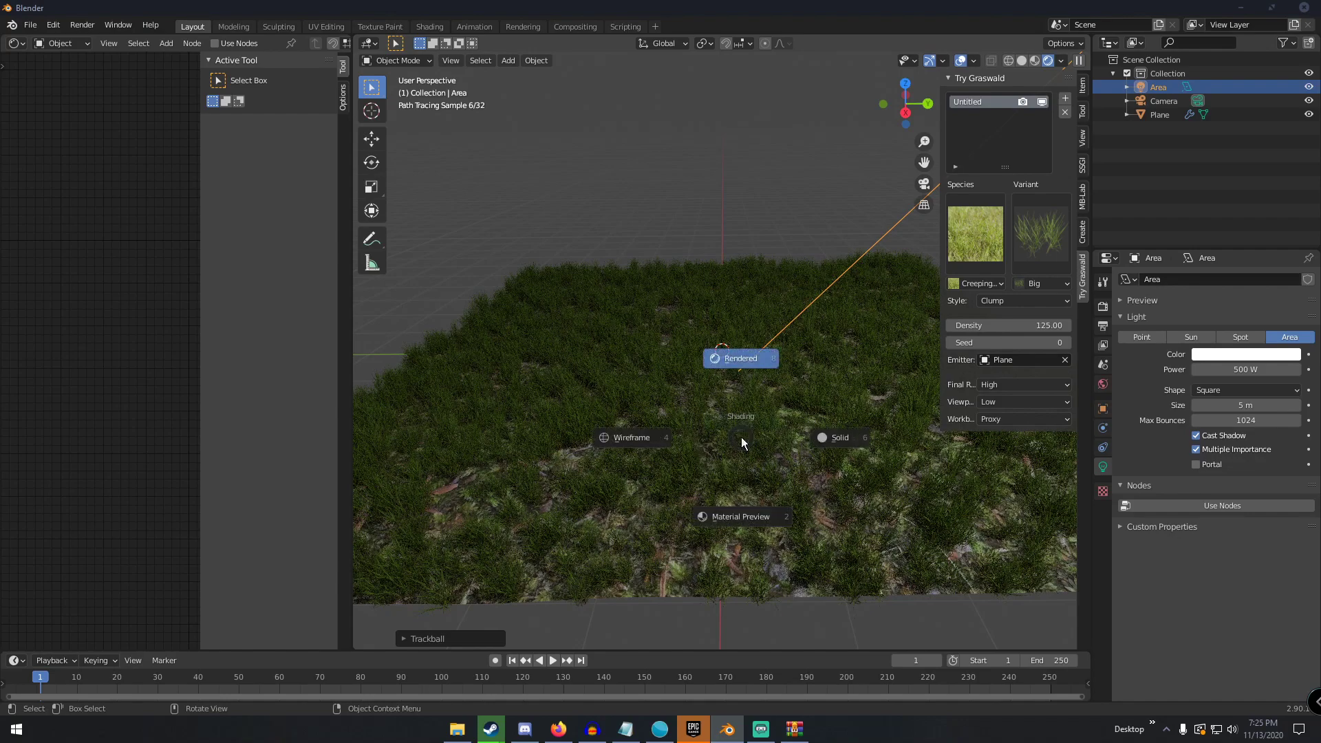
{"action": "left_click", "coordinate": [869, 430]}
Select the terrain plane and add a second Try Graswald grass system to it.
{"action": "middle_click_drag", "start_coordinate": [695, 349], "coordinate": [1037, 126]}
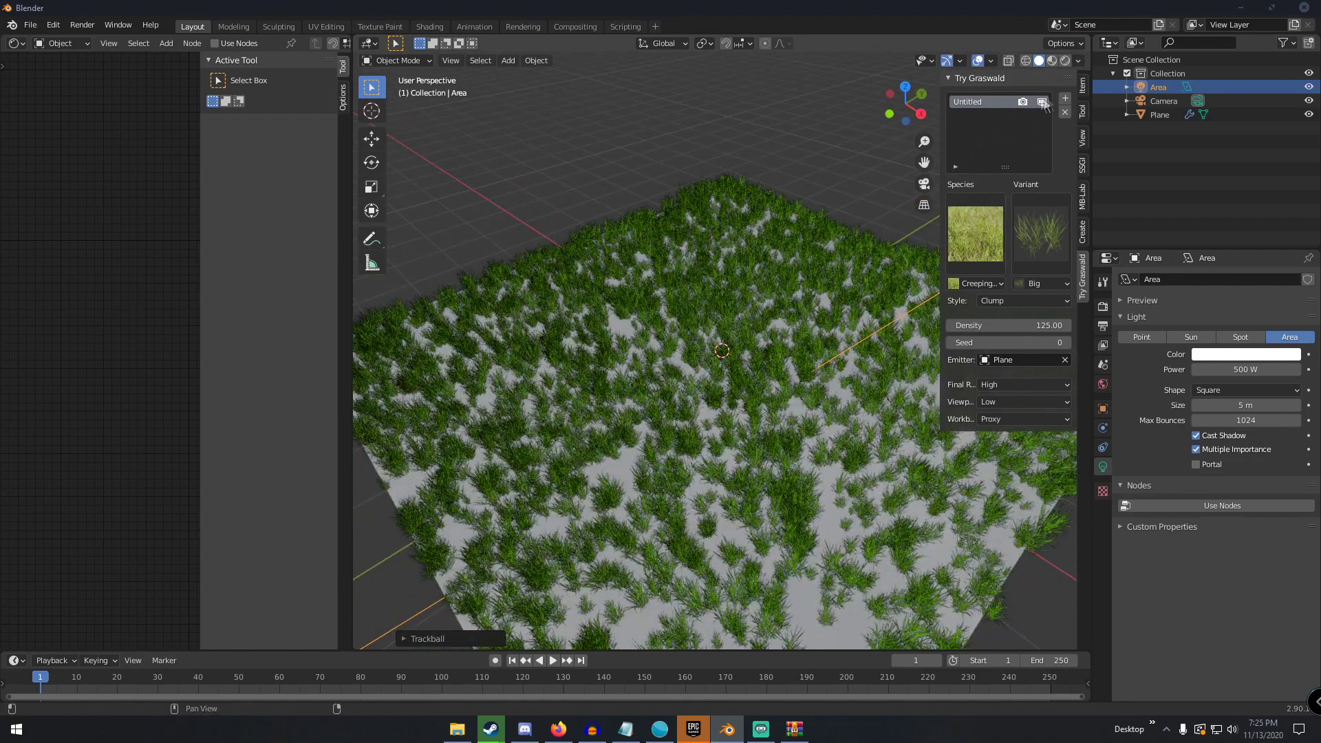
{"action": "left_click", "coordinate": [1065, 98]}
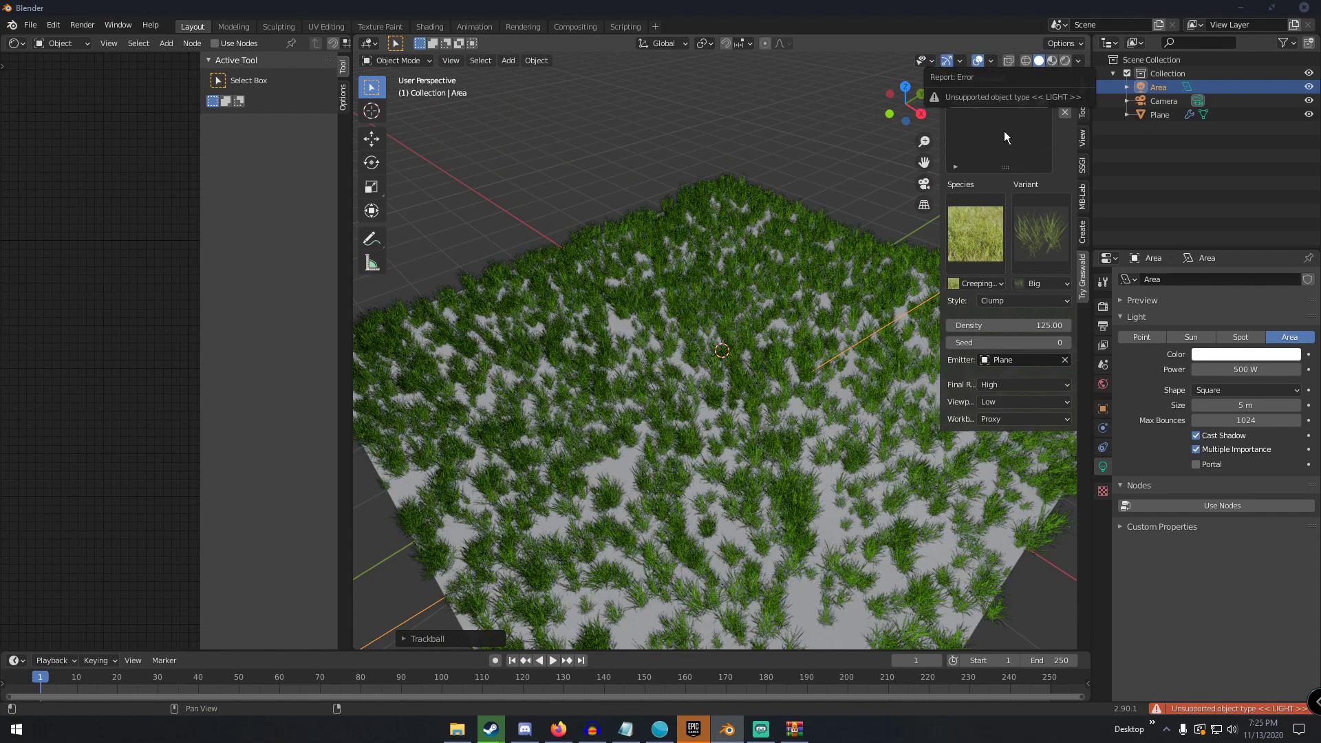
{"action": "left_click", "coordinate": [737, 301]}
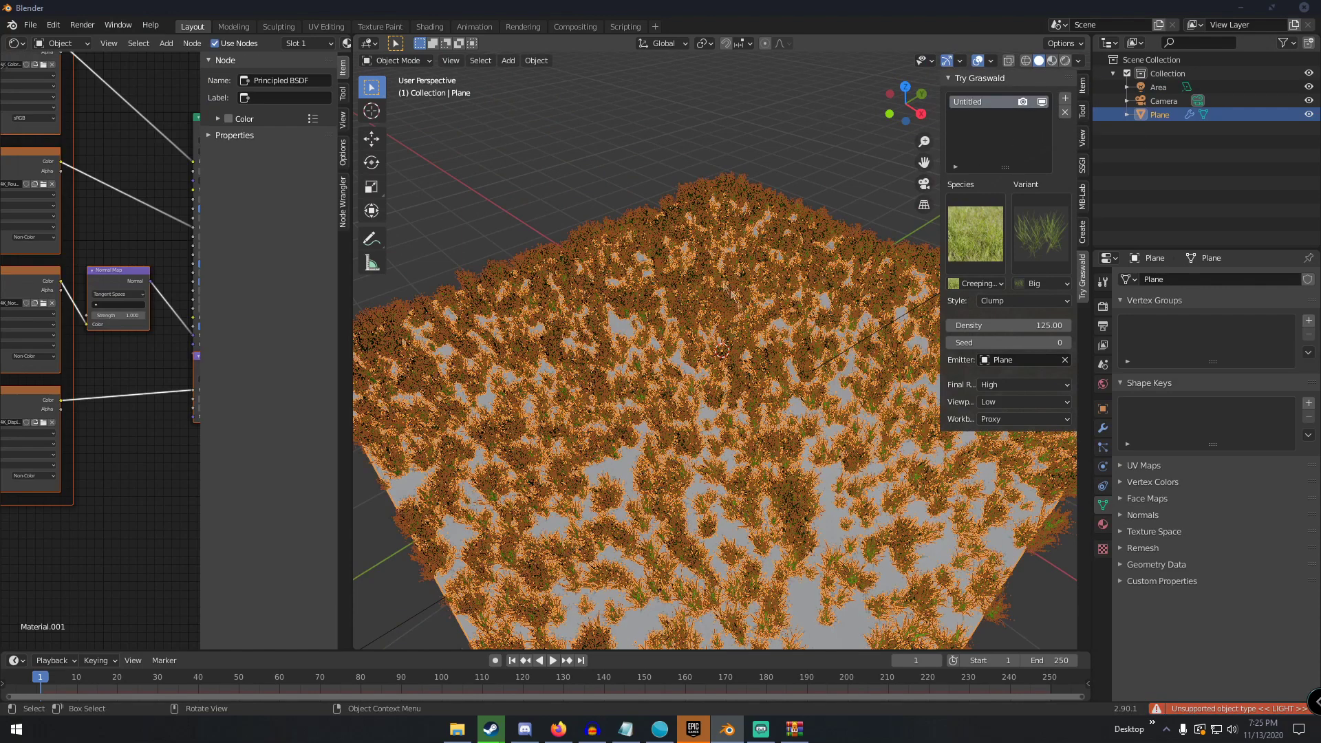
{"action": "middle_click_drag", "start_coordinate": [761, 242], "coordinate": [778, 248]}
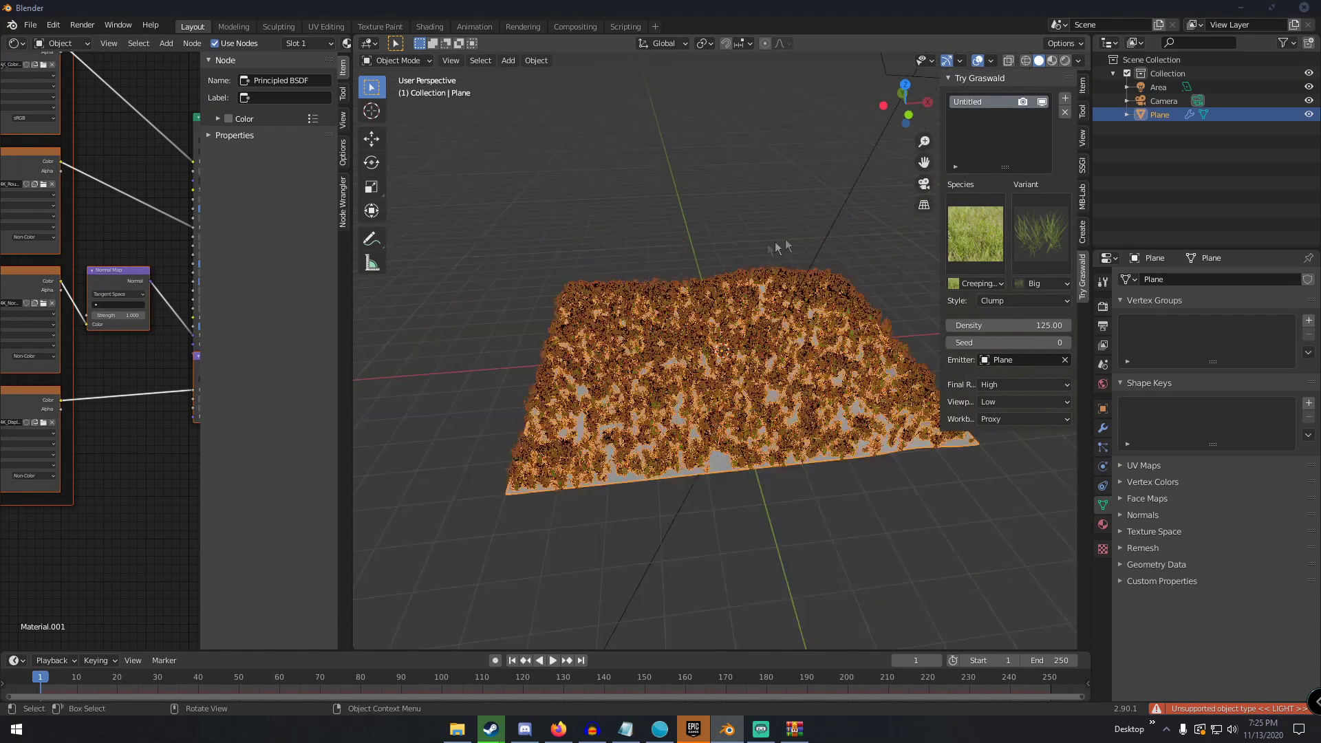
{"action": "left_click", "coordinate": [1065, 98]}
Change the species of the second grass system to Ribwort Plantain.
{"action": "scroll", "coordinate": [787, 305], "scroll_direction": "up", "scroll_amount": 4}
{"action": "middle_click_drag", "start_coordinate": [786, 305], "coordinate": [1020, 146]}
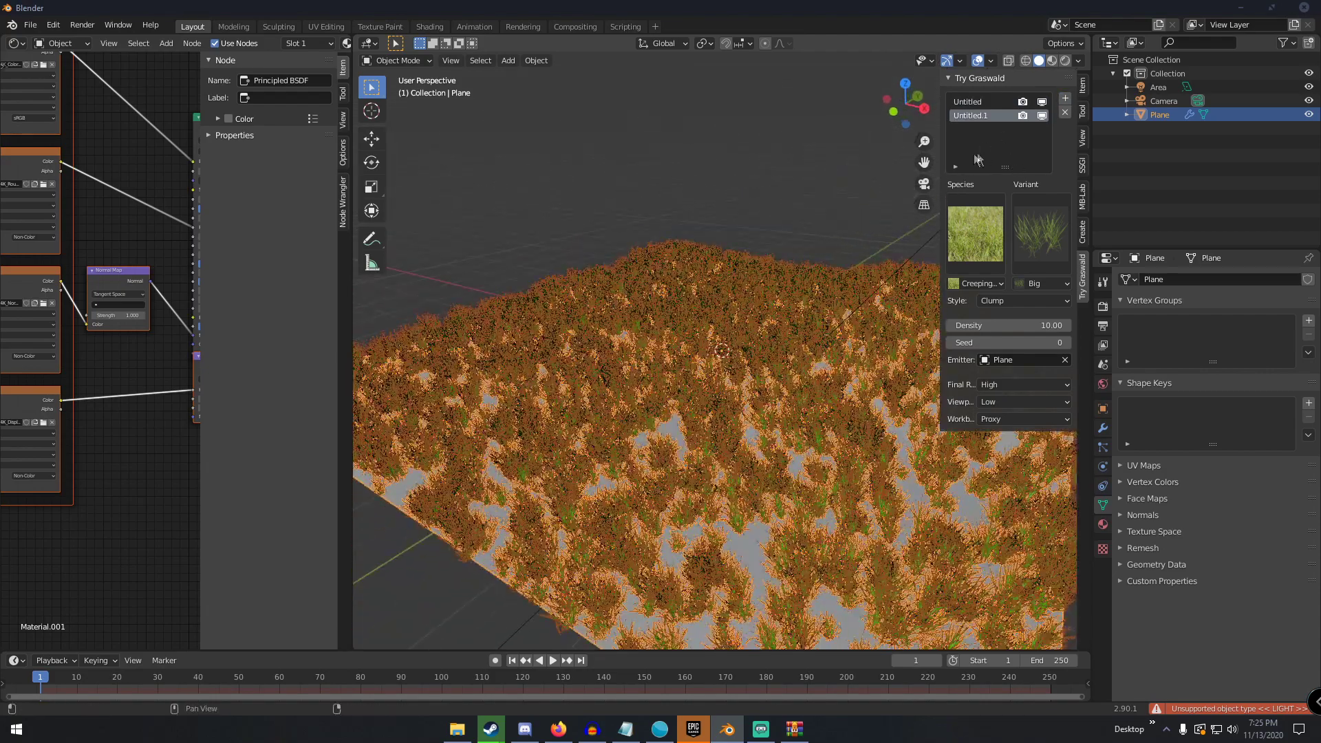
{"action": "left_click", "coordinate": [980, 229]}
{"action": "left_click", "coordinate": [975, 280]}
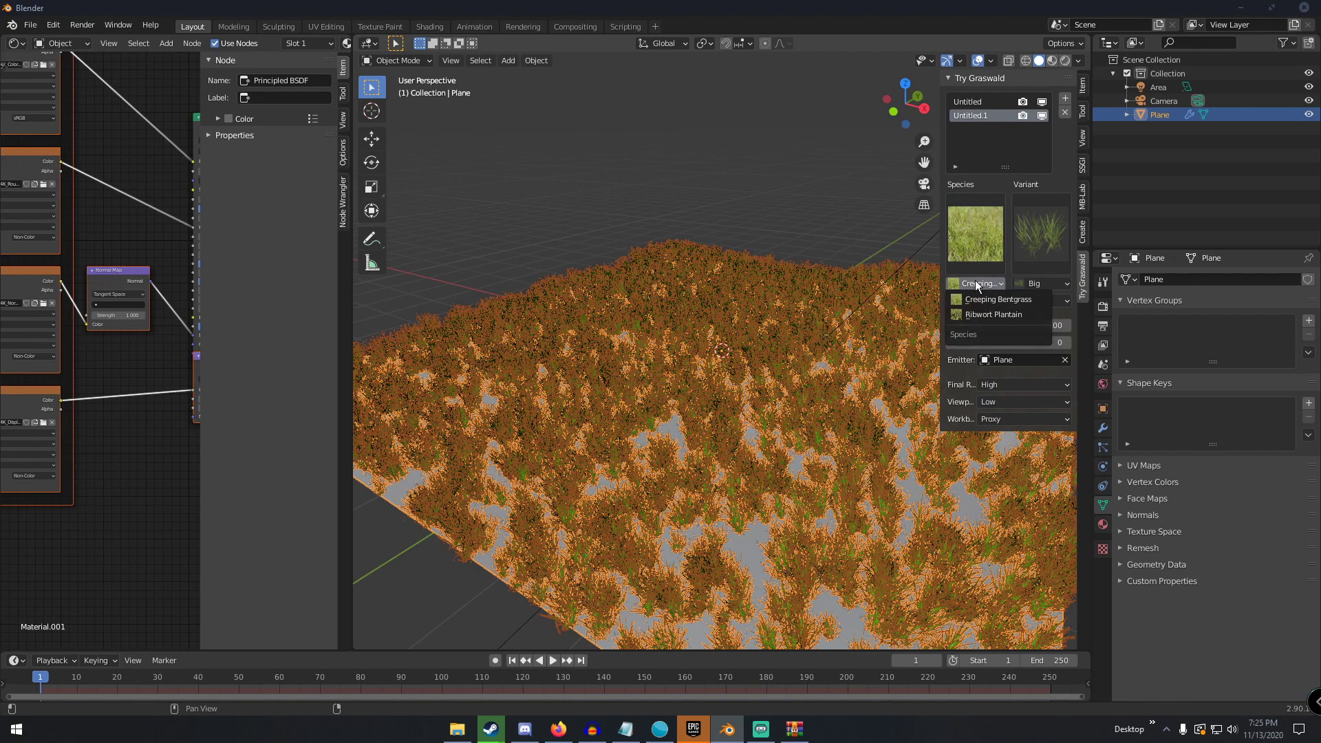
{"action": "left_click", "coordinate": [974, 314]}
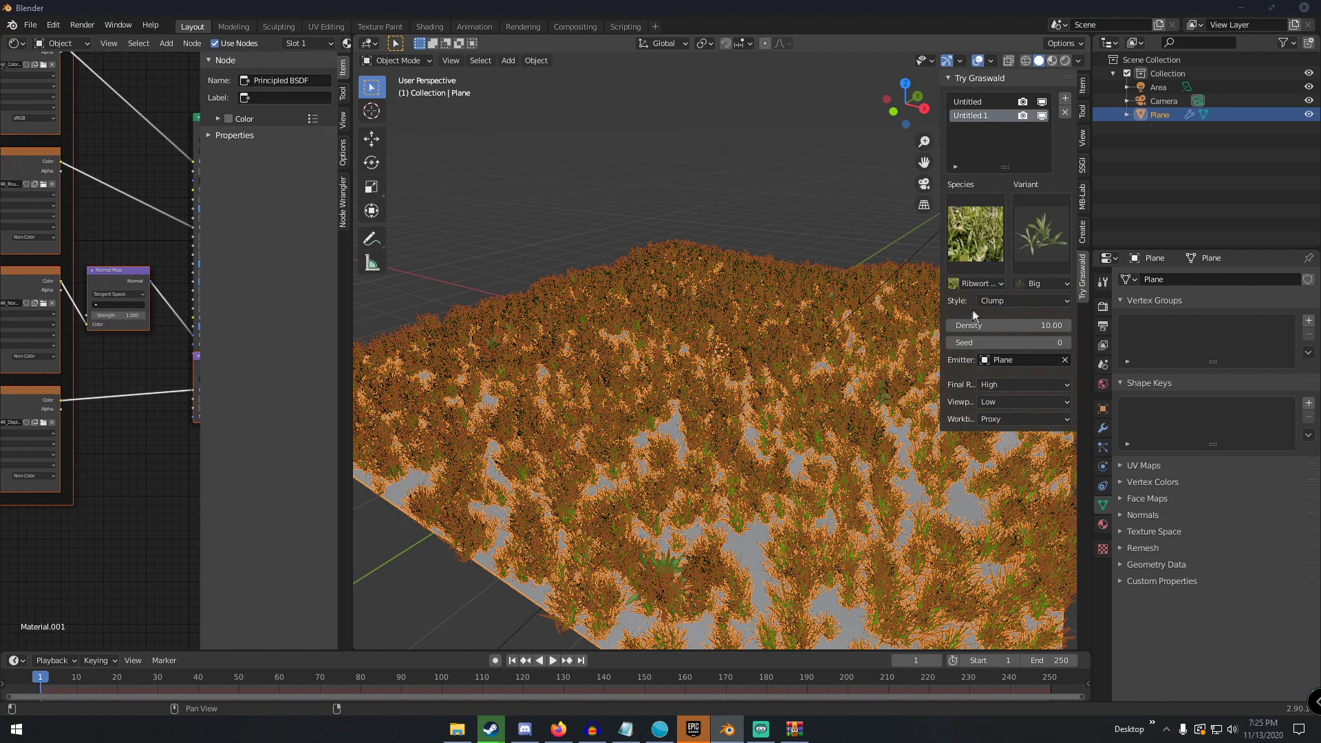
Set the Ribwort Plantain system's seed to 8 and its density to 75.
{"action": "middle_click_drag", "start_coordinate": [838, 292], "coordinate": [769, 271]}
{"action": "scroll", "coordinate": [771, 274], "scroll_direction": "up", "scroll_amount": 5}
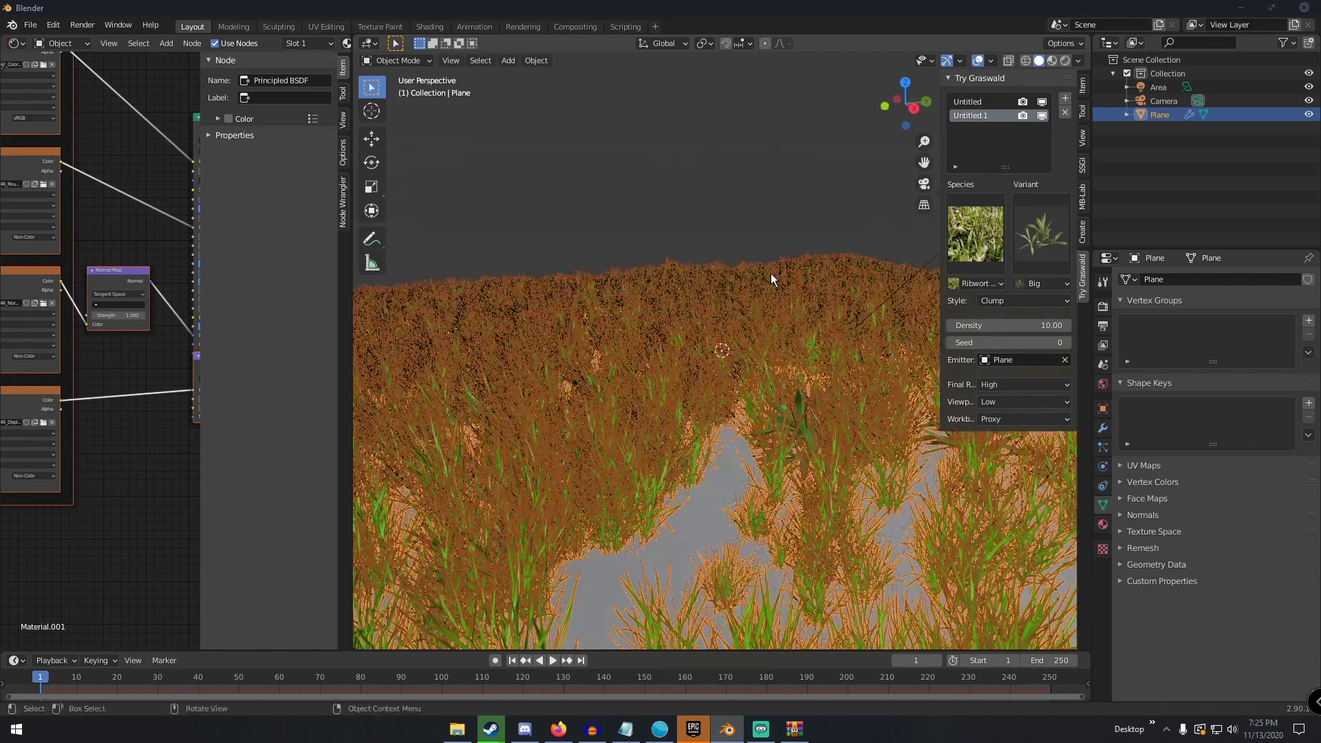
{"action": "scroll", "coordinate": [744, 224], "scroll_direction": "down", "scroll_amount": 7}
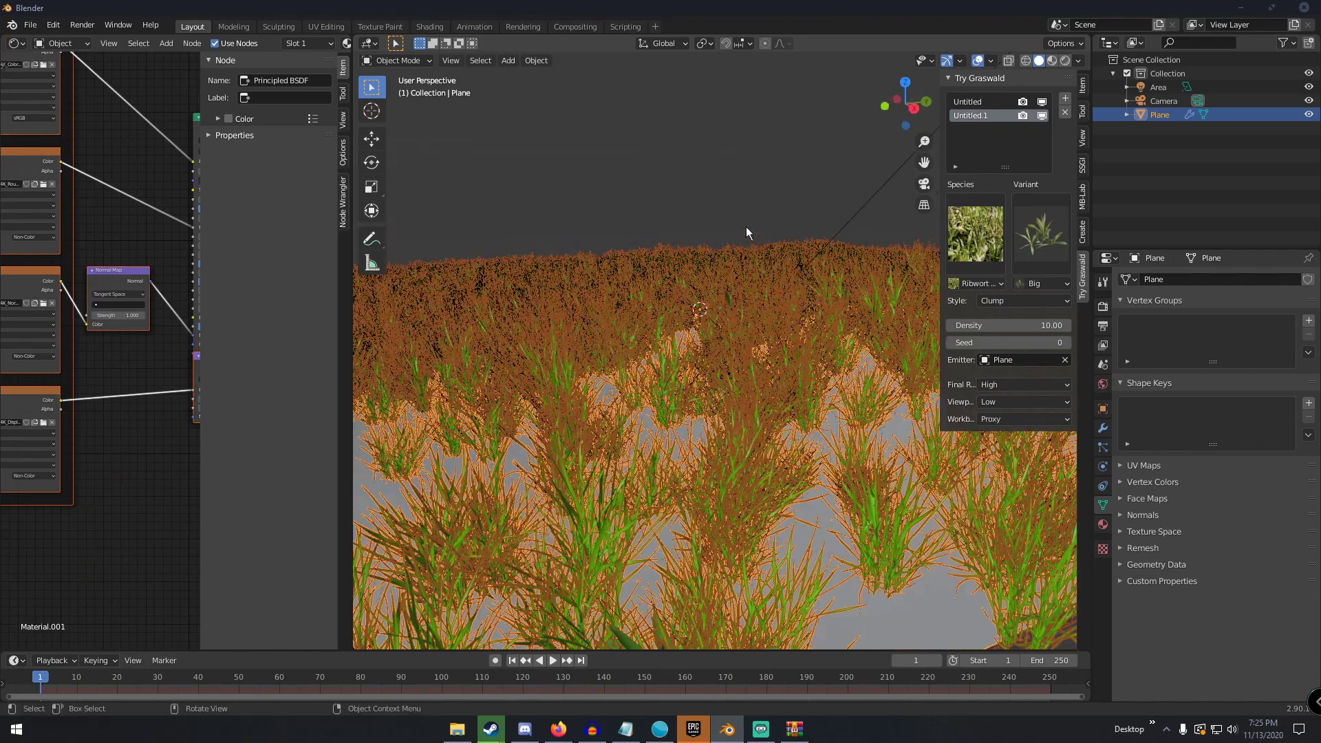
{"action": "left_click_drag", "start_coordinate": [1008, 343], "coordinate": [1039, 342]}
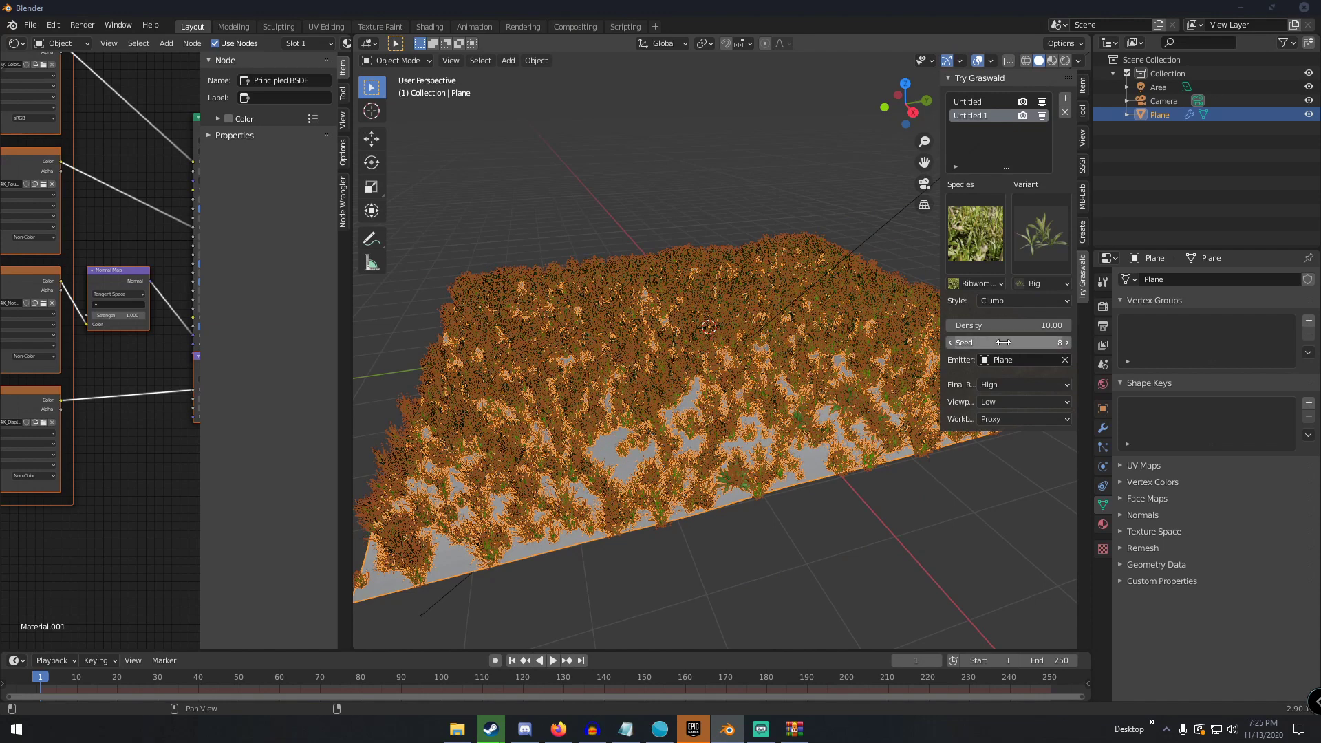
{"action": "left_click", "coordinate": [1001, 325]}
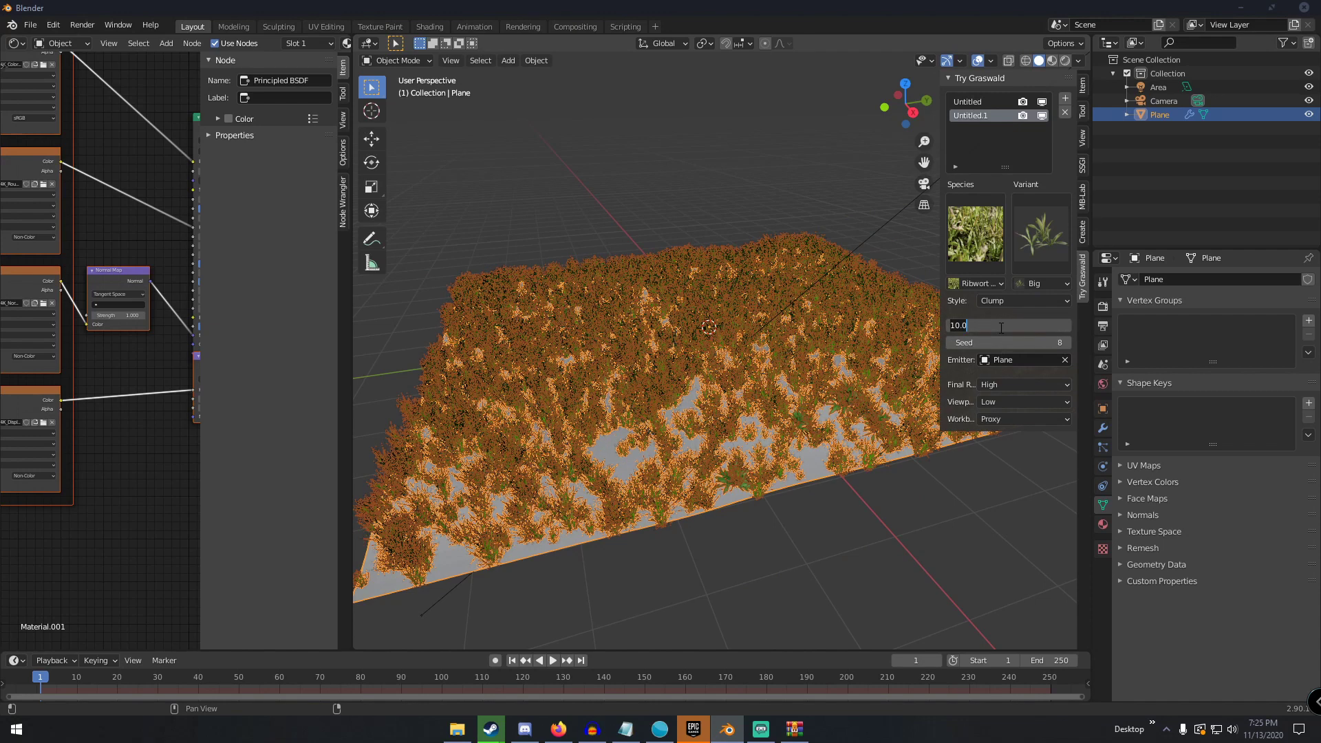
{"action": "type", "text": "75"}
{"action": "key", "text": "Return"}
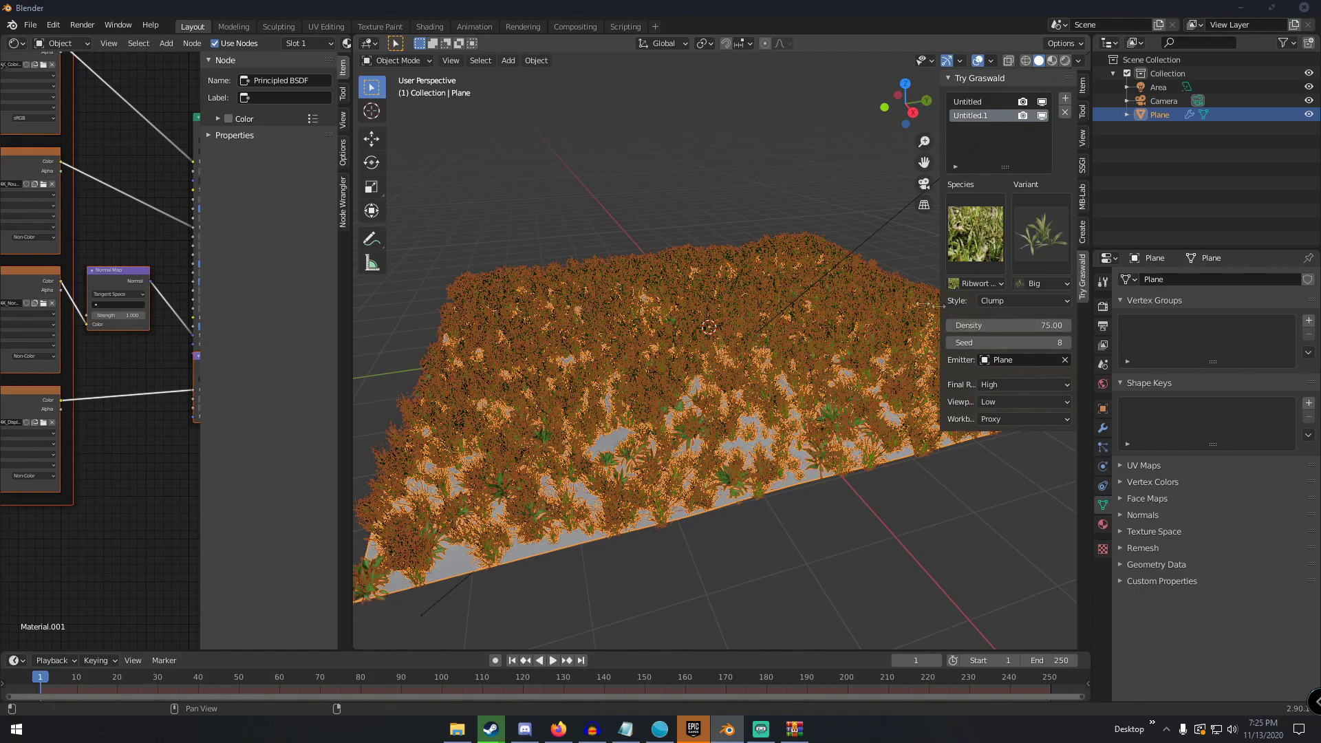
Set the density of the second grass system, Ribwort Plantain in its Big variant, to 100.
{"action": "left_click", "coordinate": [696, 185]}
{"action": "middle_click_drag", "start_coordinate": [696, 208], "coordinate": [763, 294], "text": "ctrl"}
{"action": "left_click", "coordinate": [994, 325]}
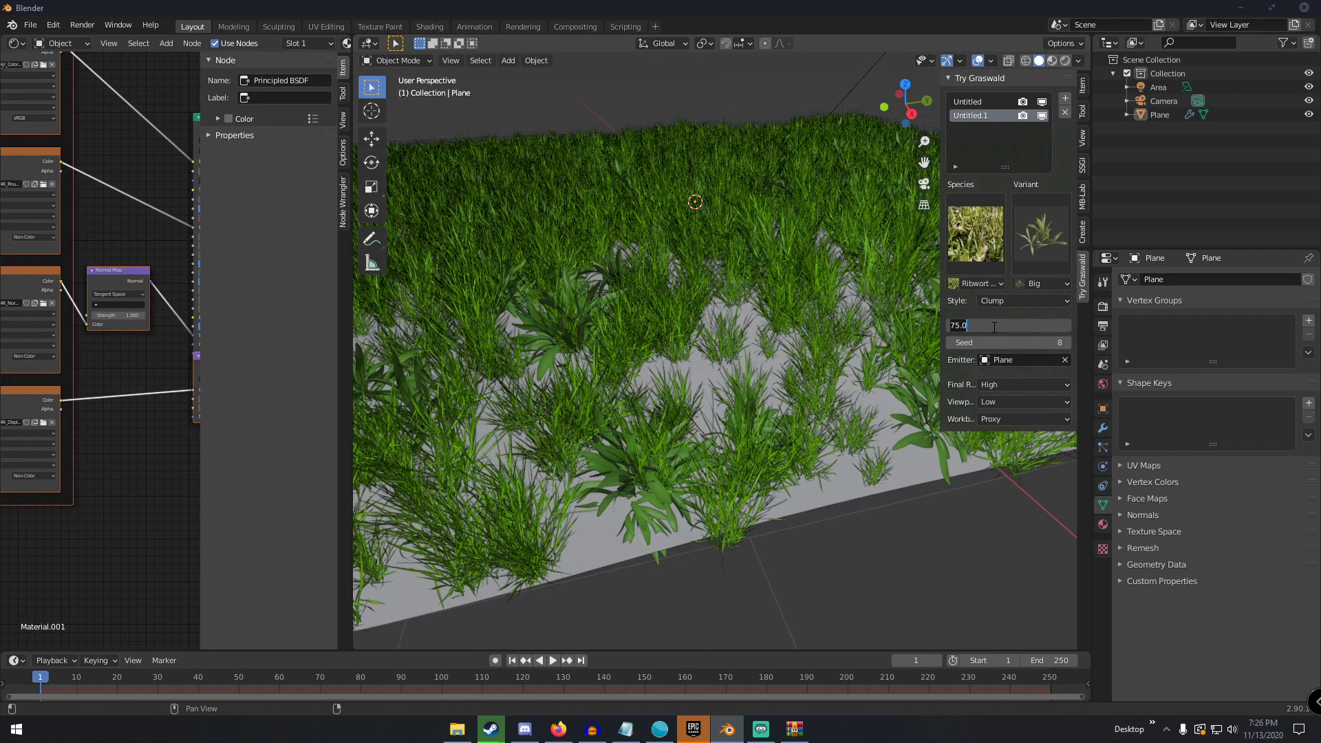
{"action": "type", "text": "100"}
{"action": "key", "text": "Return"}
{"action": "middle_click_drag", "start_coordinate": [747, 230], "coordinate": [696, 260], "text": "ctrl"}
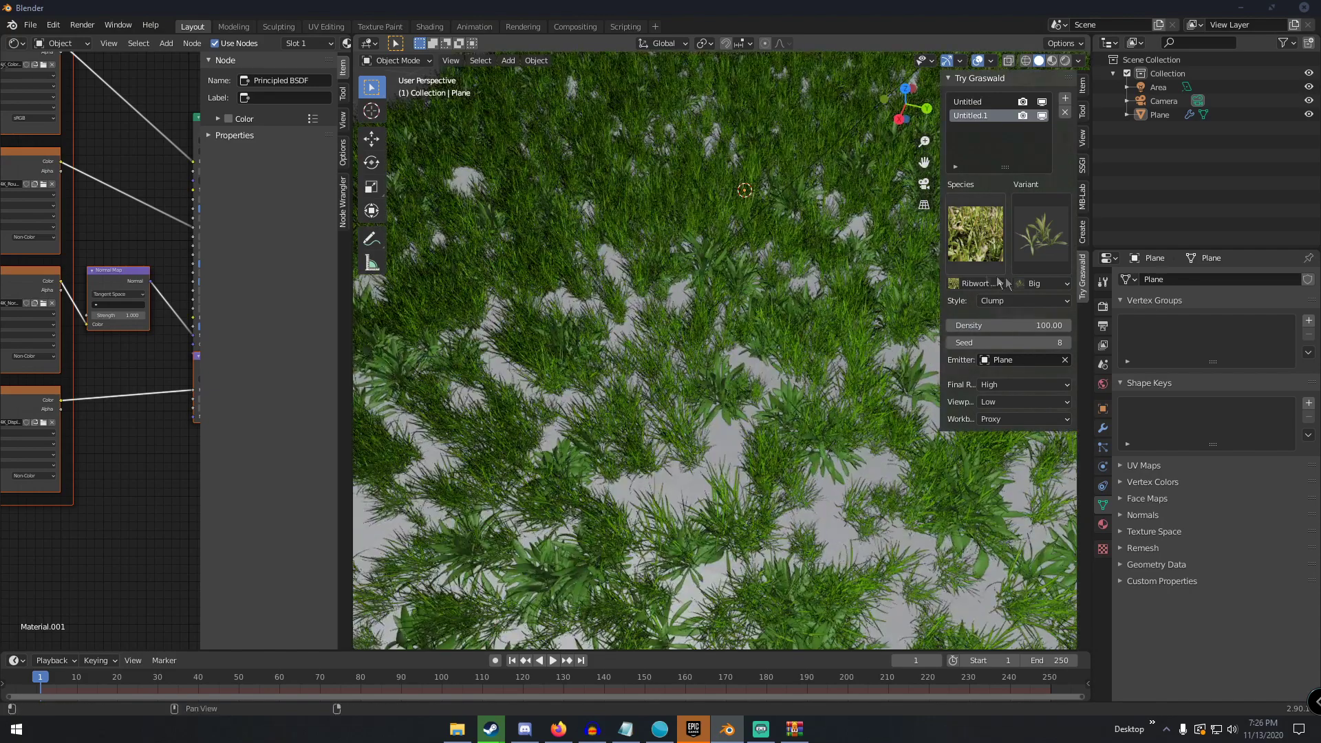
{"action": "left_click", "coordinate": [1044, 242]}
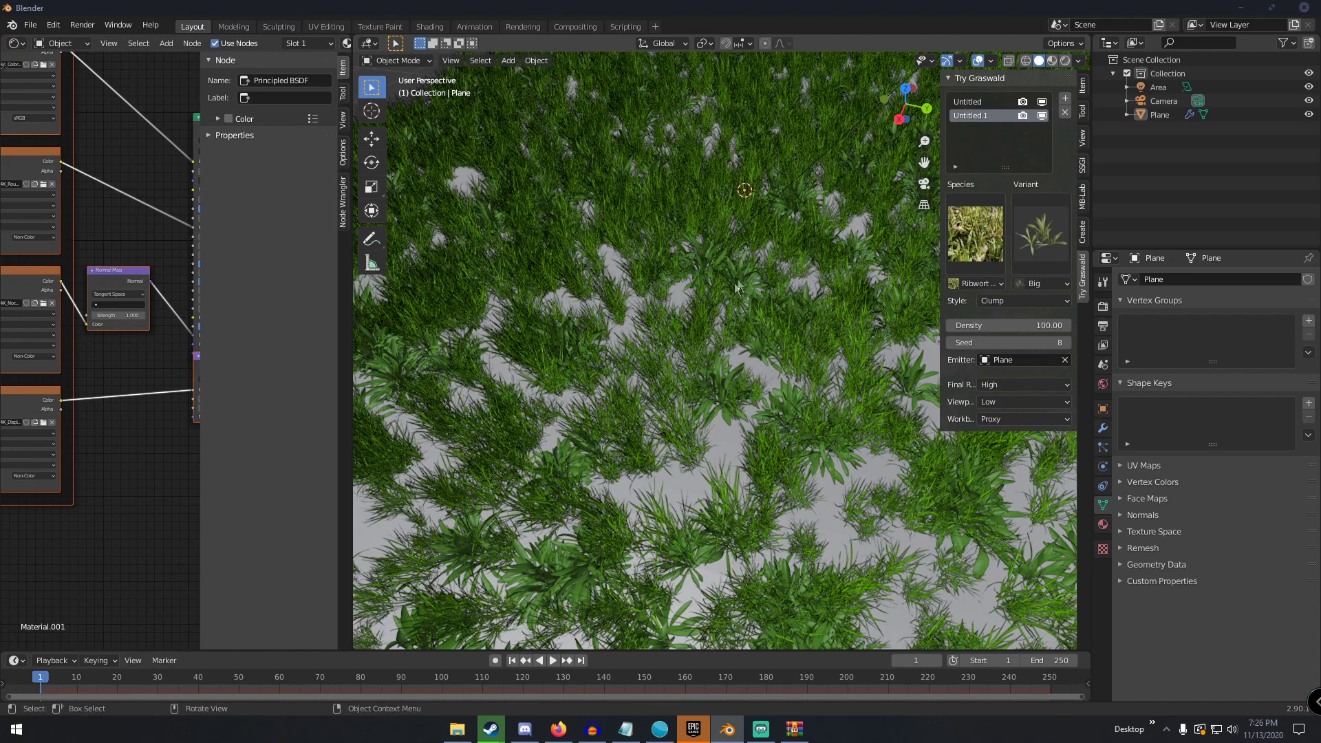
Add a third Try Graswald system to the terrain using the Ribwort Plantain species in its Flower variant.
{"action": "scroll", "coordinate": [715, 289], "scroll_direction": "down", "scroll_amount": 8}
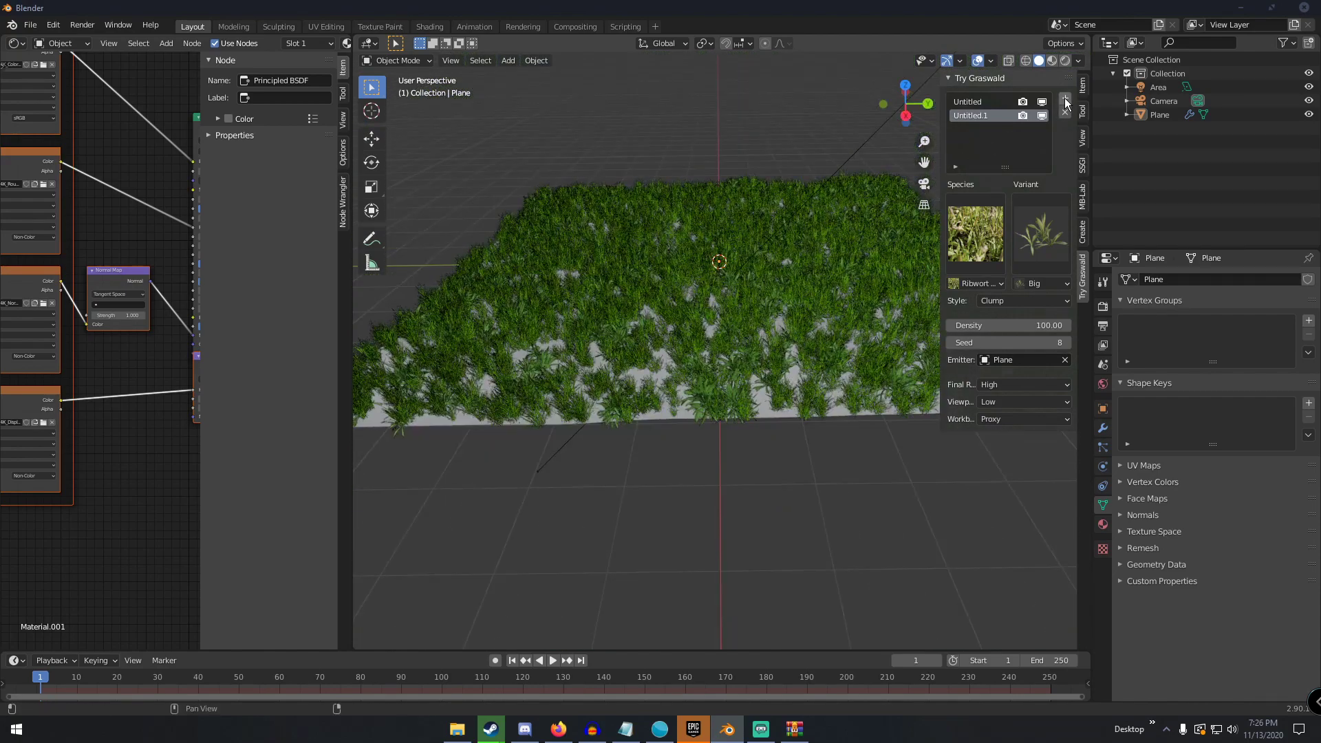
{"action": "right_click", "coordinate": [996, 111]}
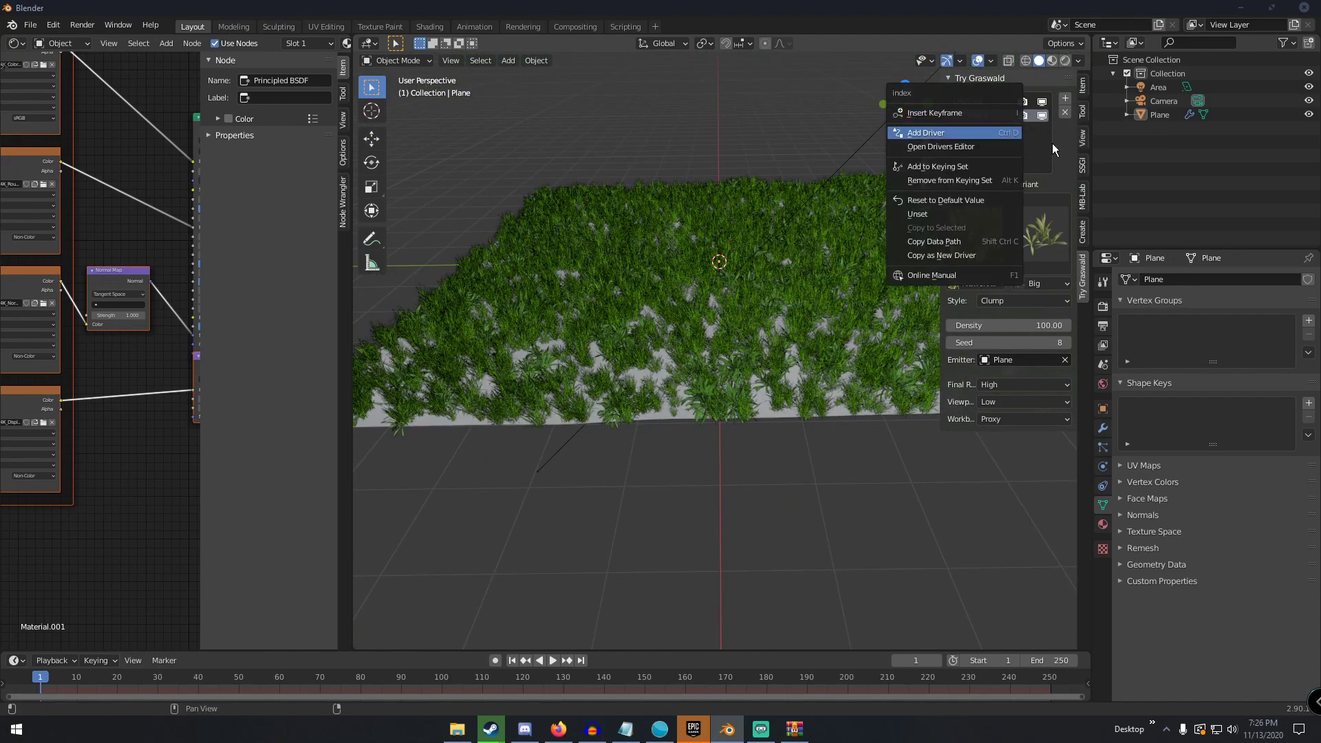
{"action": "left_click", "coordinate": [1065, 99]}
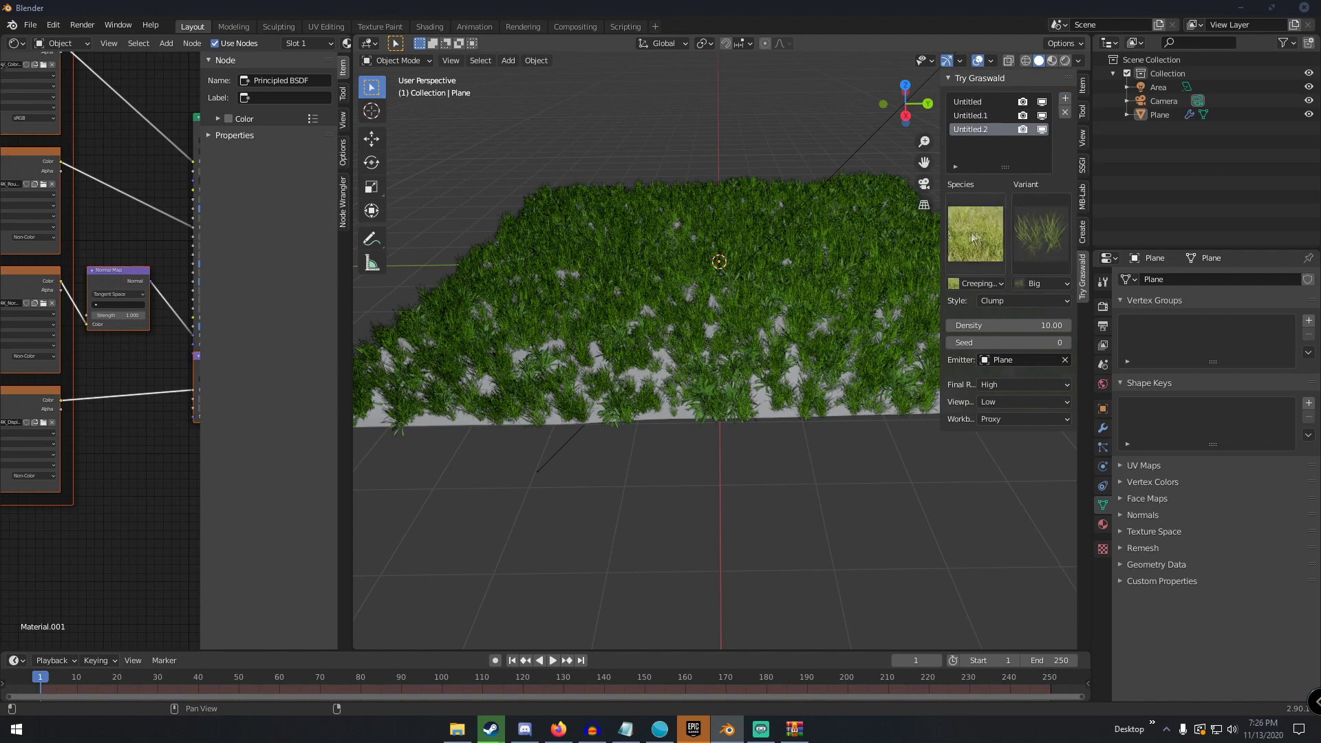
{"action": "left_click", "coordinate": [977, 284]}
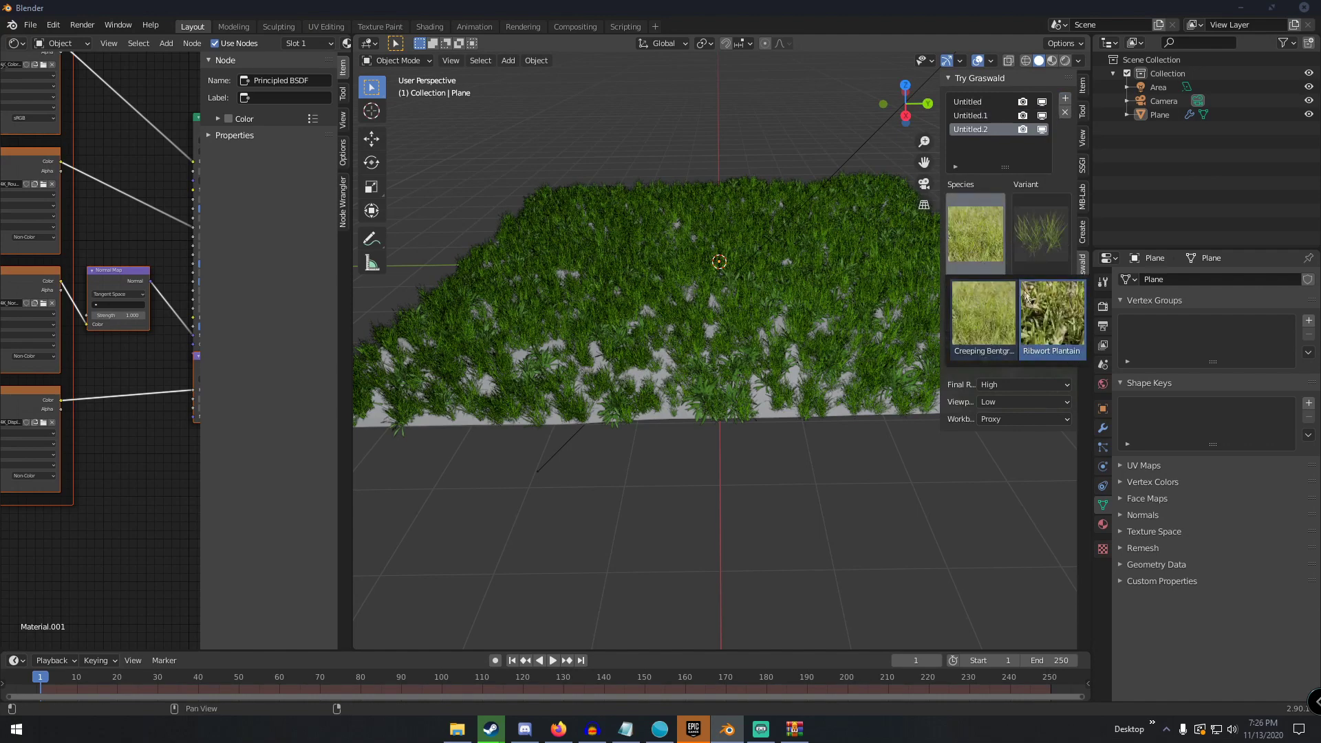
{"action": "left_click", "coordinate": [1040, 311]}
{"action": "left_click", "coordinate": [1040, 234]}
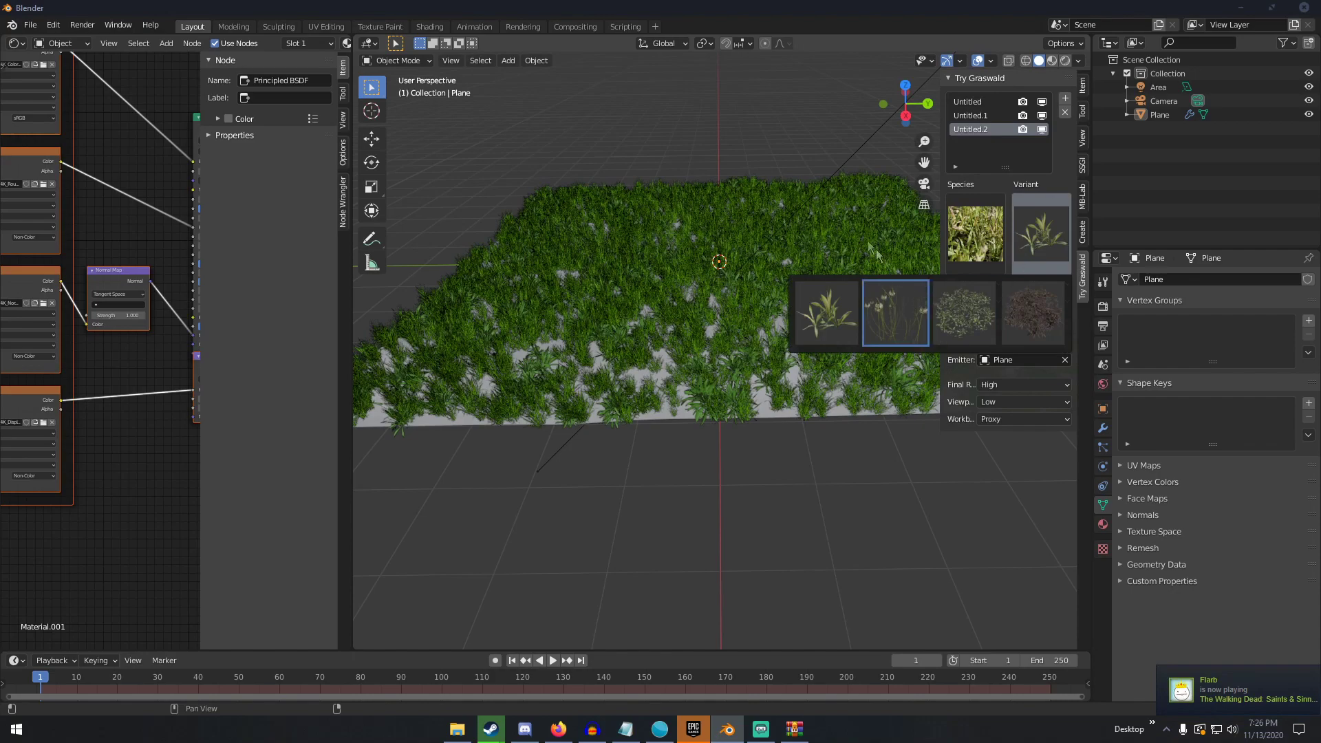
{"action": "left_click", "coordinate": [886, 304]}
Select the terrain plane and set the Flower variant system's density to 50.
{"action": "middle_click_drag", "start_coordinate": [700, 254], "coordinate": [707, 246]}
{"action": "scroll", "coordinate": [706, 242], "scroll_direction": "up", "scroll_amount": 3}
{"action": "left_click", "coordinate": [682, 274]}
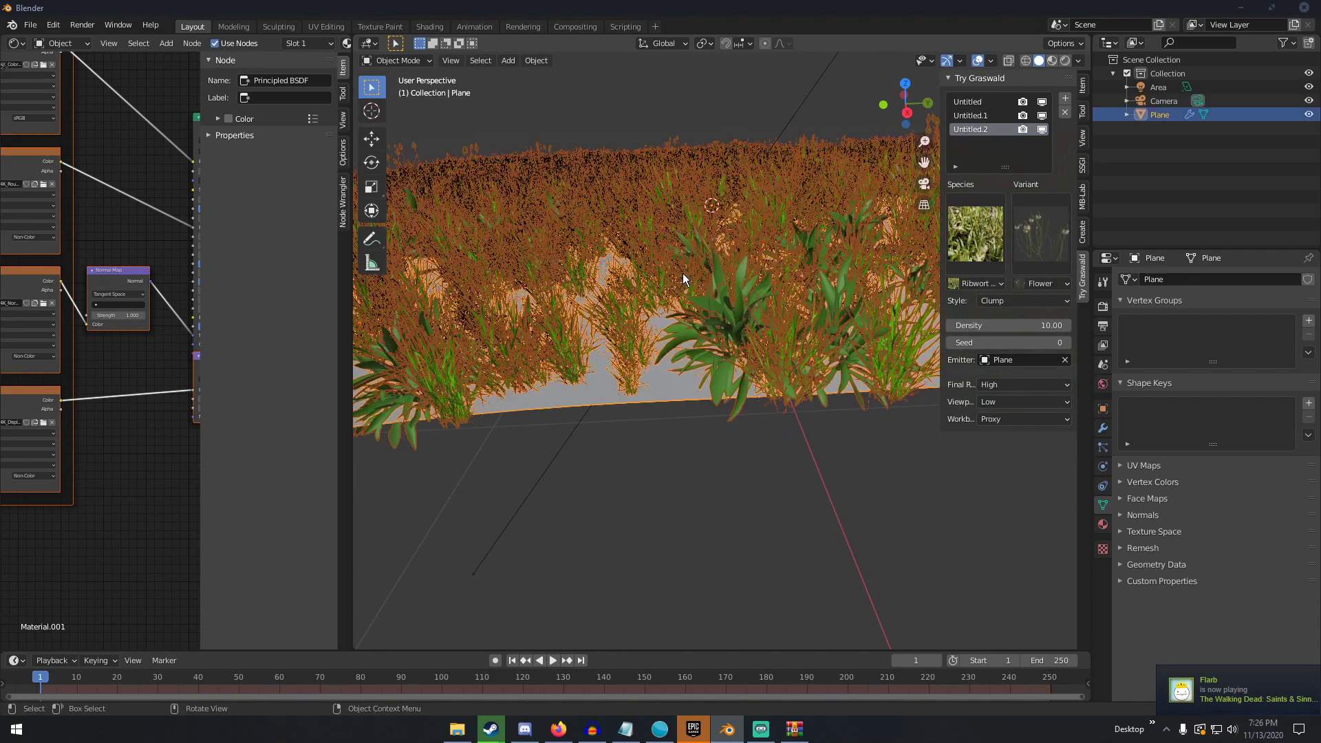
{"action": "scroll", "coordinate": [779, 264], "scroll_direction": "up", "scroll_amount": 2}
{"action": "scroll", "coordinate": [779, 264], "scroll_direction": "down", "scroll_amount": 5}
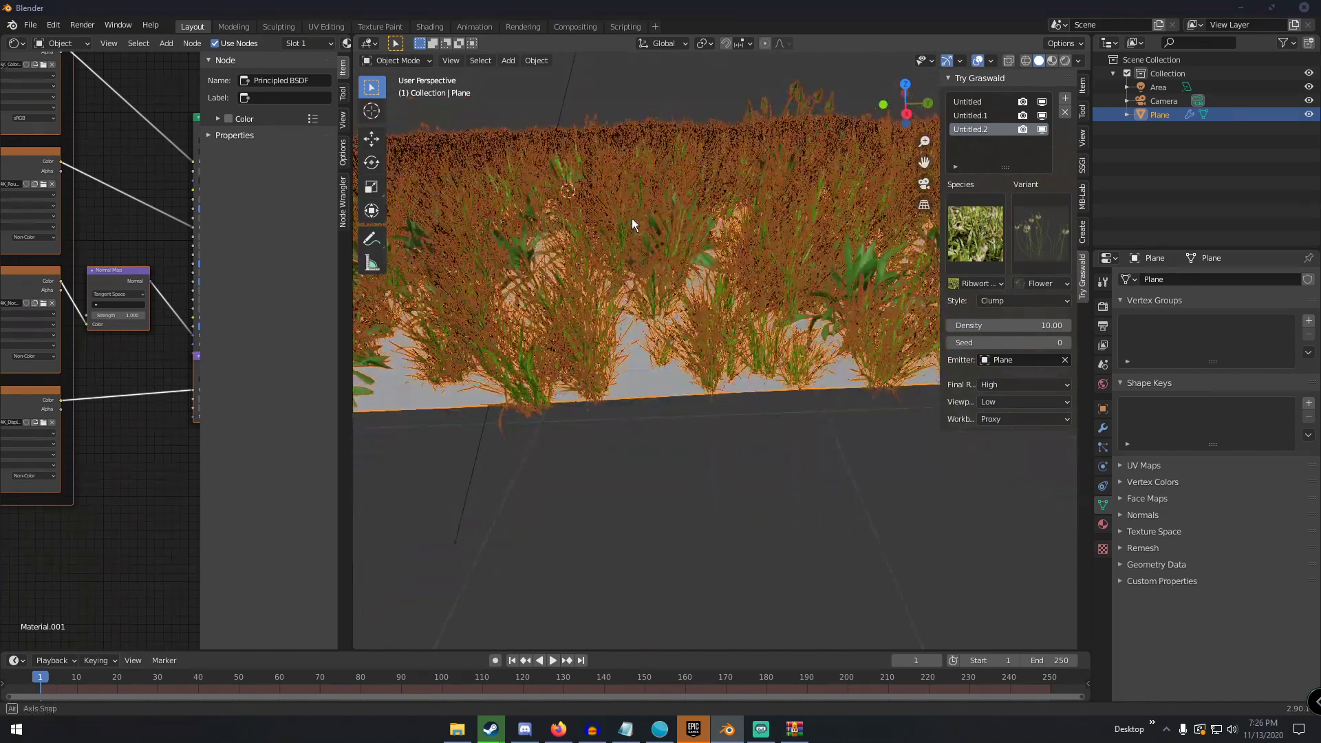
{"action": "middle_click_drag", "start_coordinate": [660, 124], "coordinate": [650, 238], "text": "shift"}
{"action": "left_click", "coordinate": [1008, 326]}
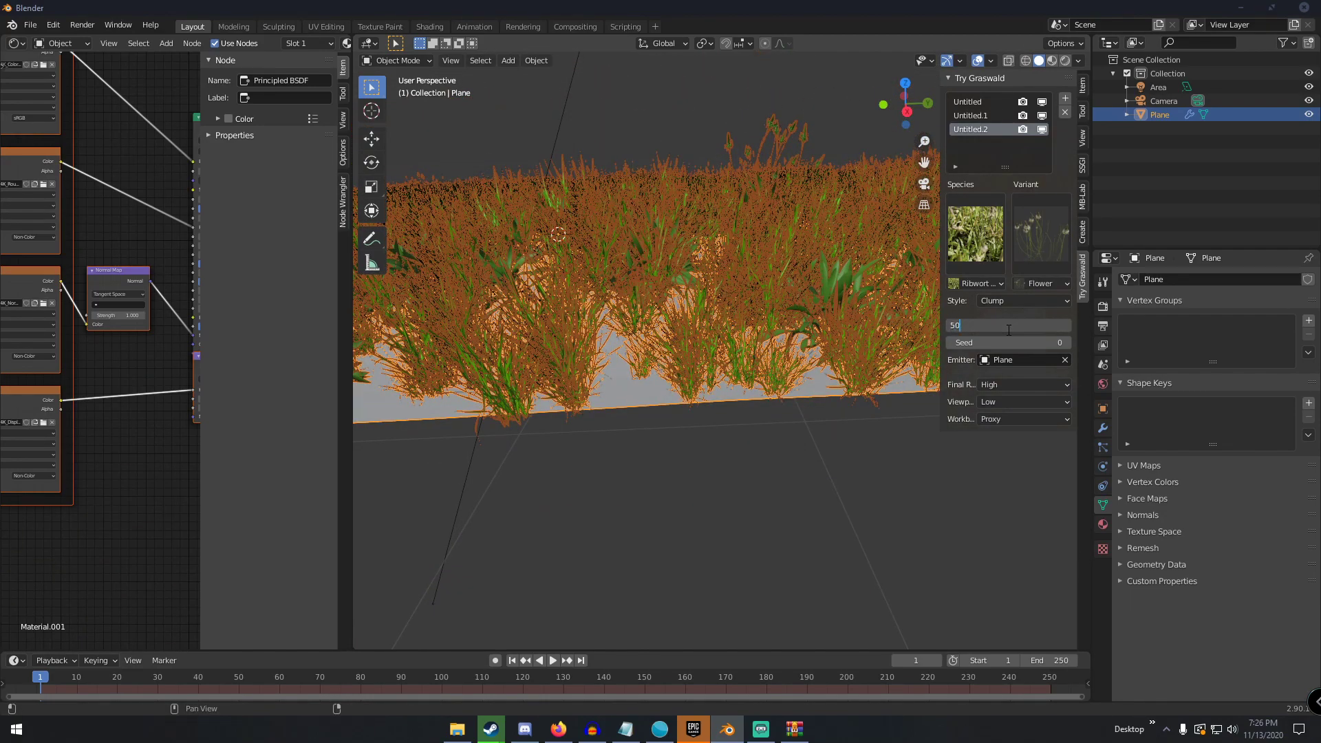
{"action": "type", "text": "50"}
{"action": "key", "text": "Return"}
{"action": "scroll", "coordinate": [654, 184], "scroll_direction": "up", "scroll_amount": 3}
{"action": "scroll", "coordinate": [654, 185], "scroll_direction": "down", "scroll_amount": 2}
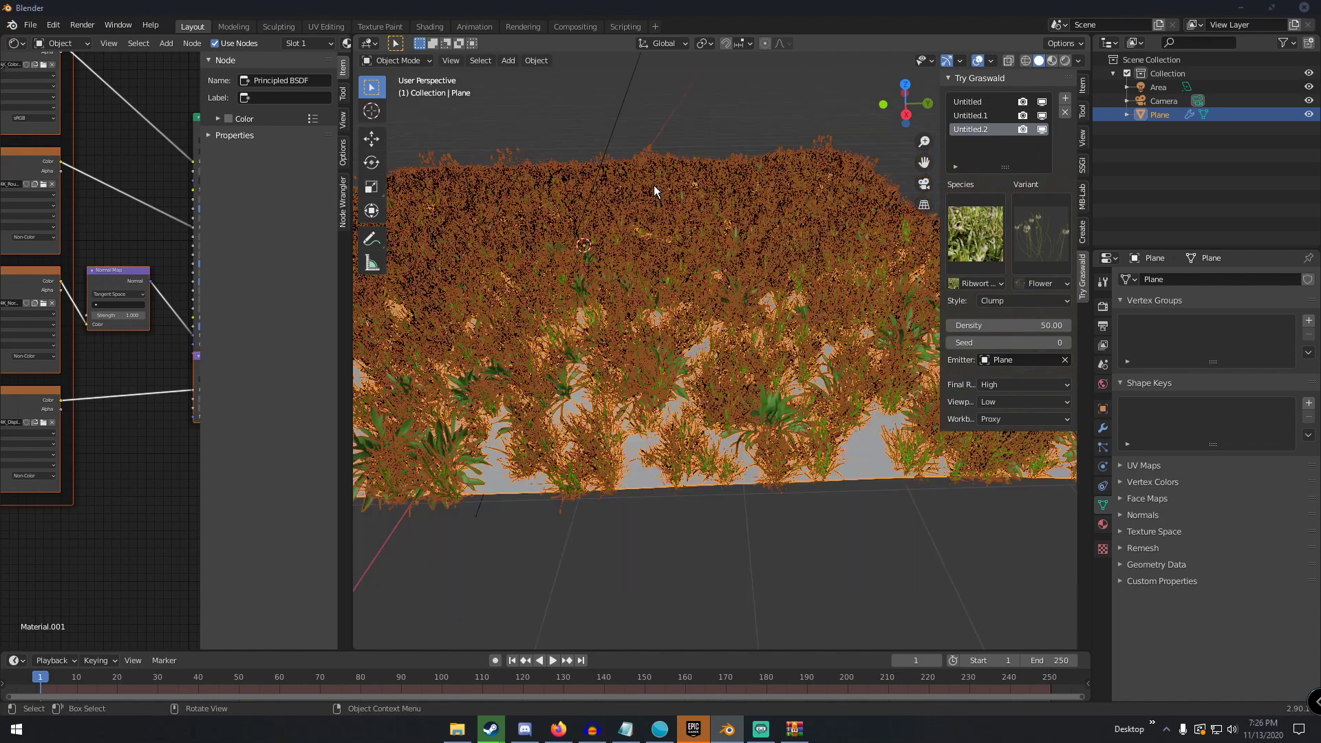
Set the seed of the Ribwort Plantain Flower system to 4.
{"action": "left_click", "coordinate": [1009, 342]}
{"action": "type", "text": "4"}
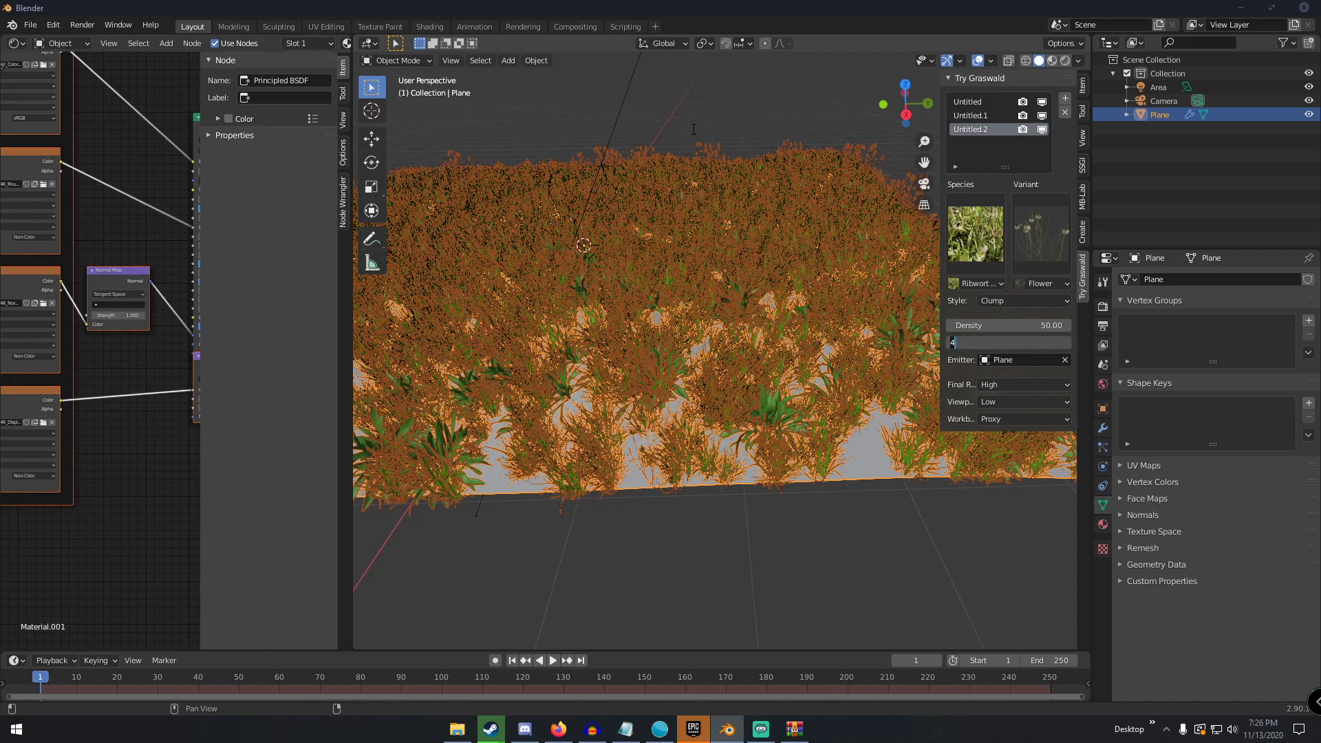
{"action": "key", "text": "Return"}
{"action": "middle_click_drag", "start_coordinate": [692, 128], "coordinate": [716, 123]}
{"action": "scroll", "coordinate": [716, 121], "scroll_direction": "down", "scroll_amount": 4}
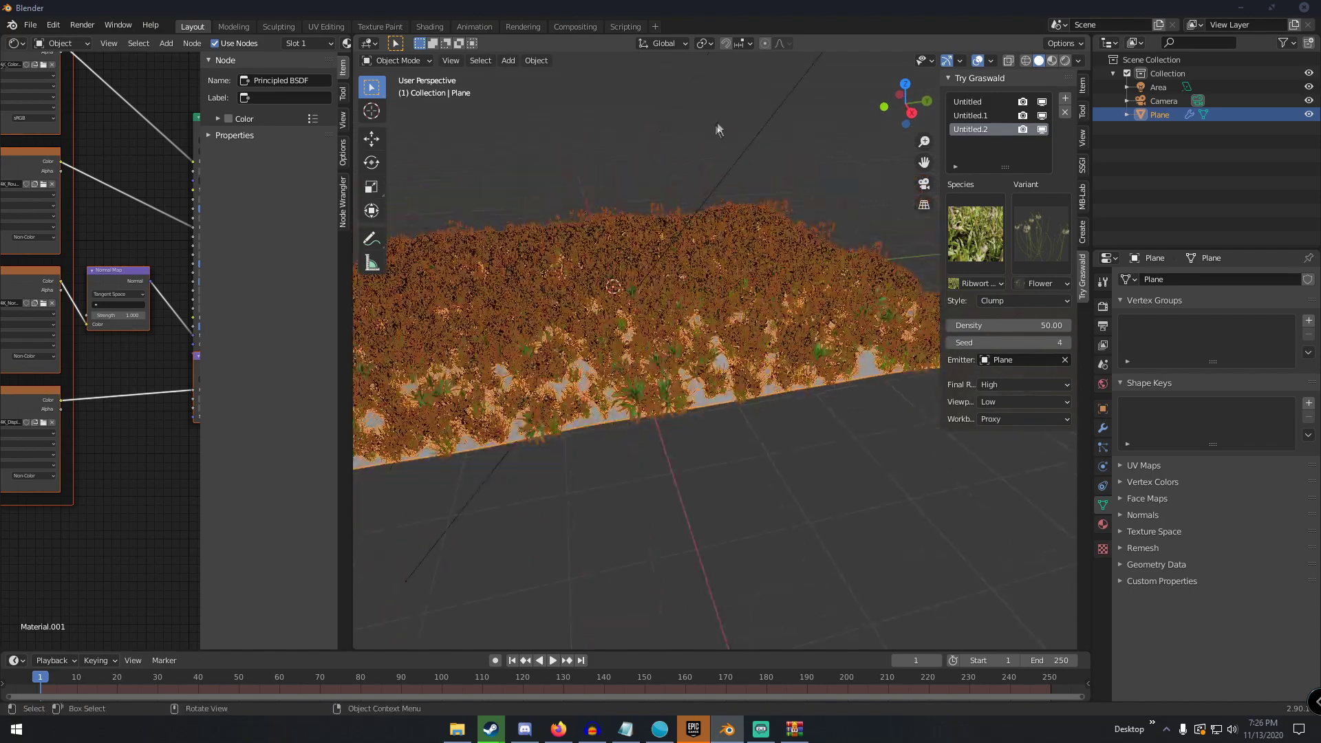
Save the project as grass.blend in the Downloads folder.
{"action": "key", "text": "ctrl+s"}
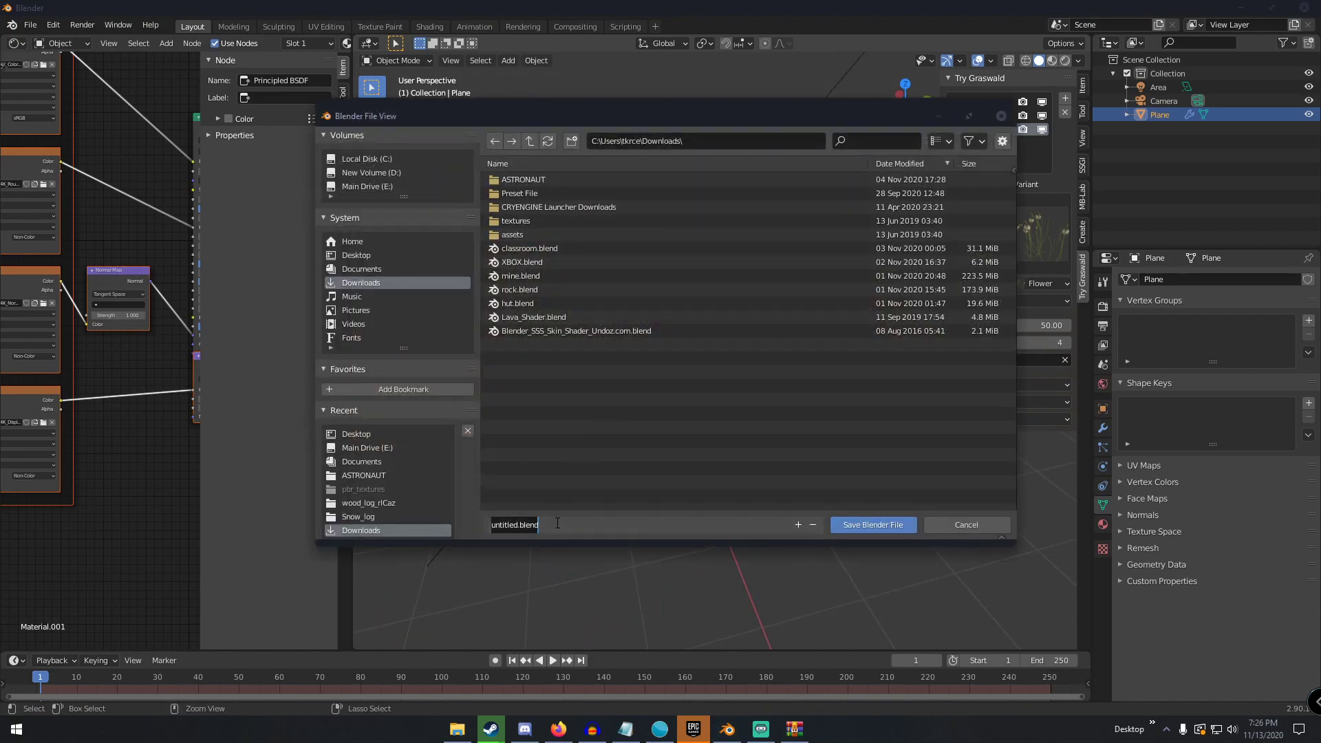
{"action": "type", "text": "grass.blend"}
{"action": "key", "text": "Return"}
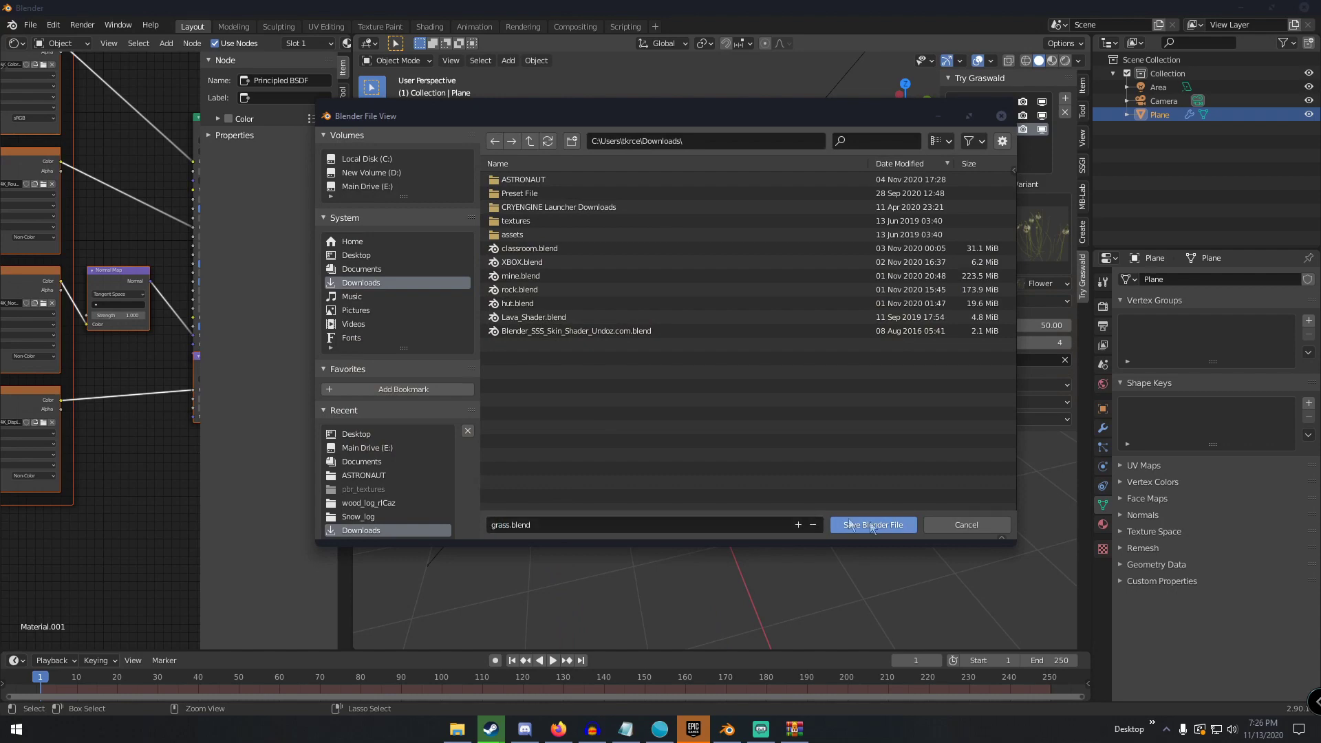
{"action": "left_click", "coordinate": [871, 525]}
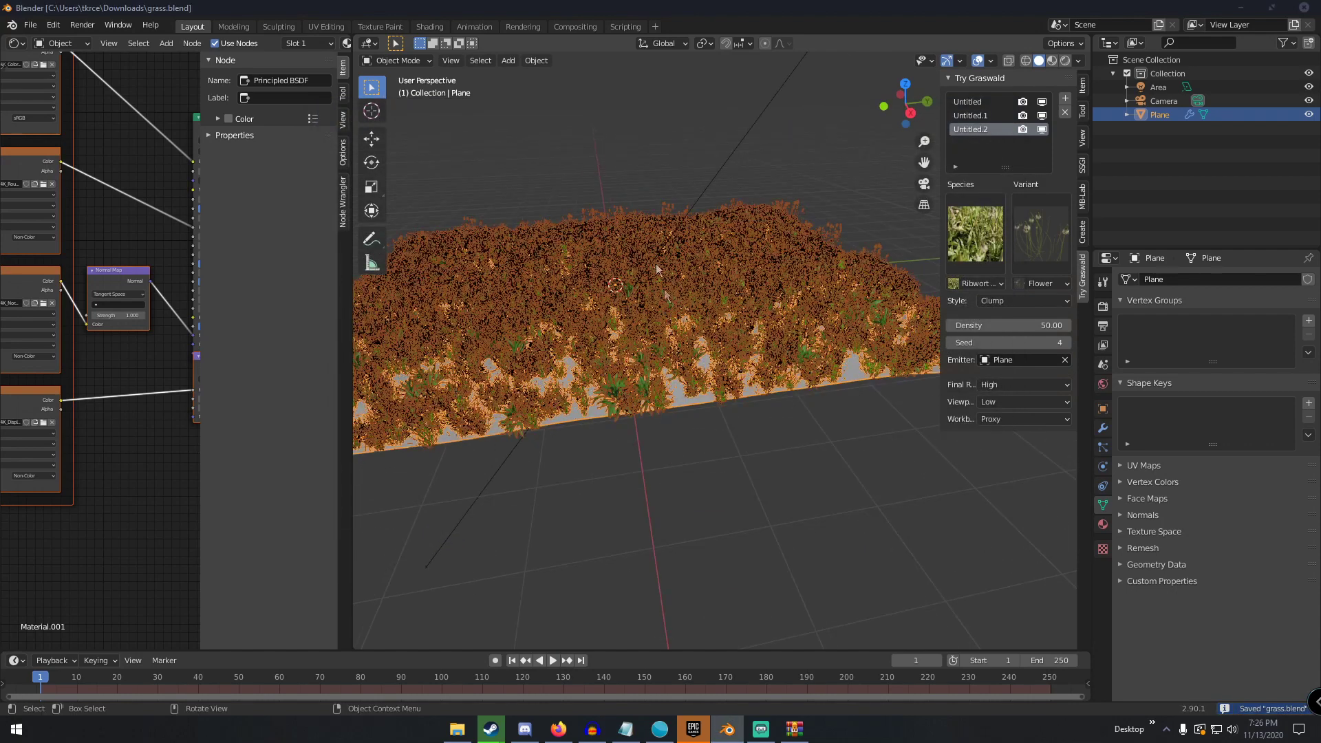
Deselect the terrain, preview the three plant systems in Rendered shading, and return to Solid shading.
{"action": "left_click", "coordinate": [621, 151]}
{"action": "key", "text": "z"}
{"action": "left_click", "coordinate": [626, 81]}
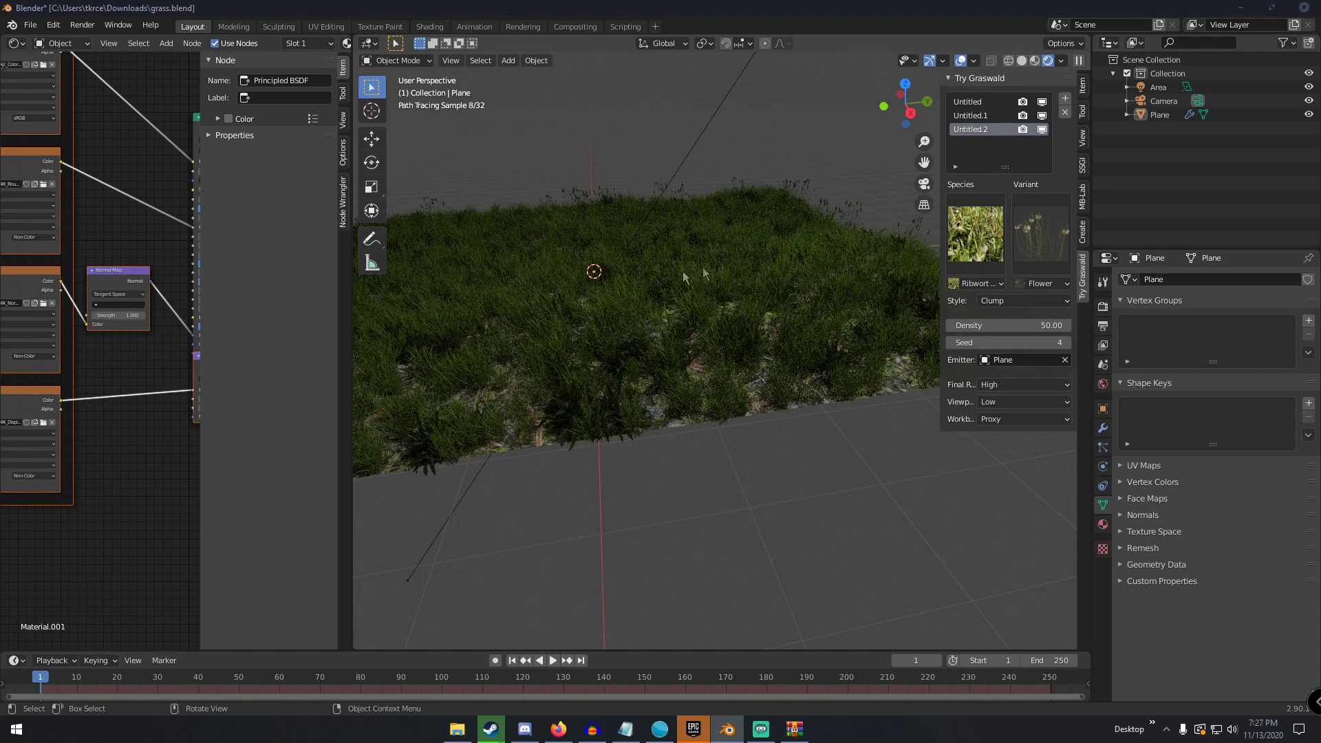
{"action": "key", "text": "z"}
{"action": "left_click", "coordinate": [677, 159]}
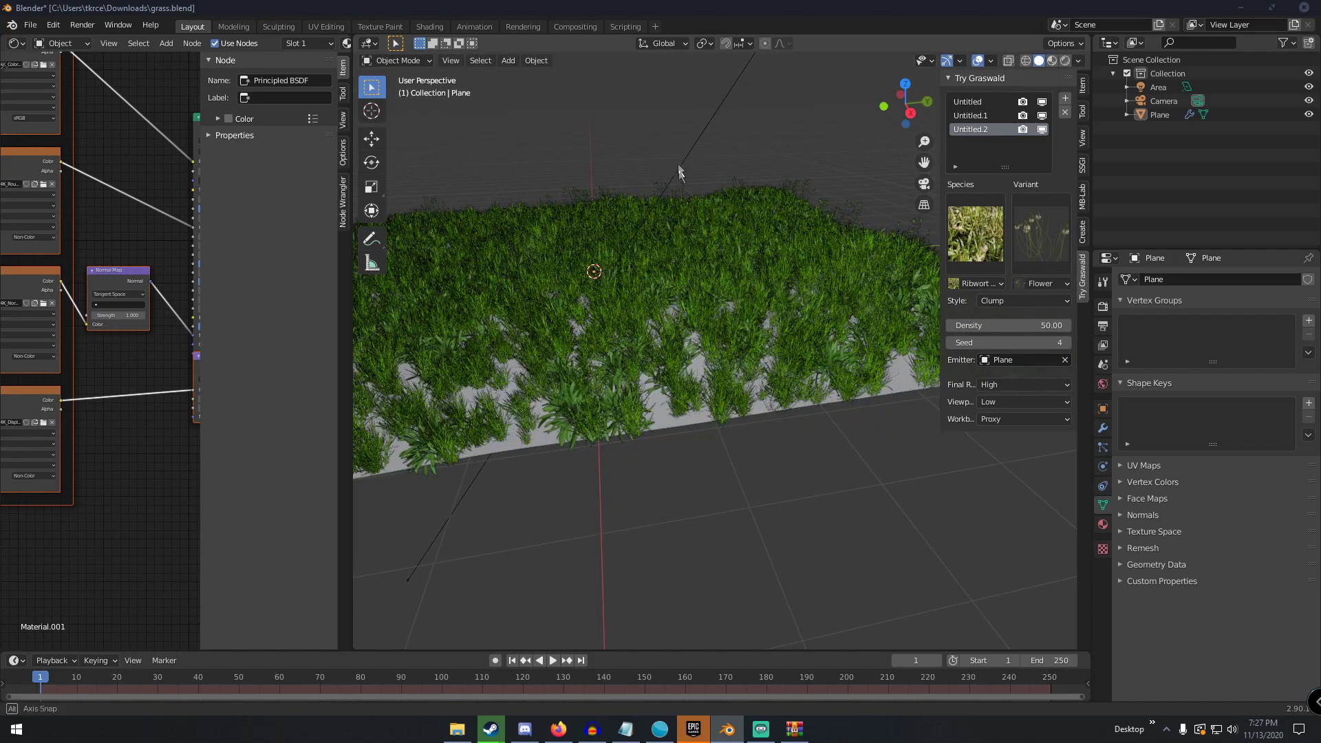
Select the terrain plane and add a fourth Try Graswald system using Ribwort Plantain in its Dead variant.
{"action": "left_click", "coordinate": [745, 323]}
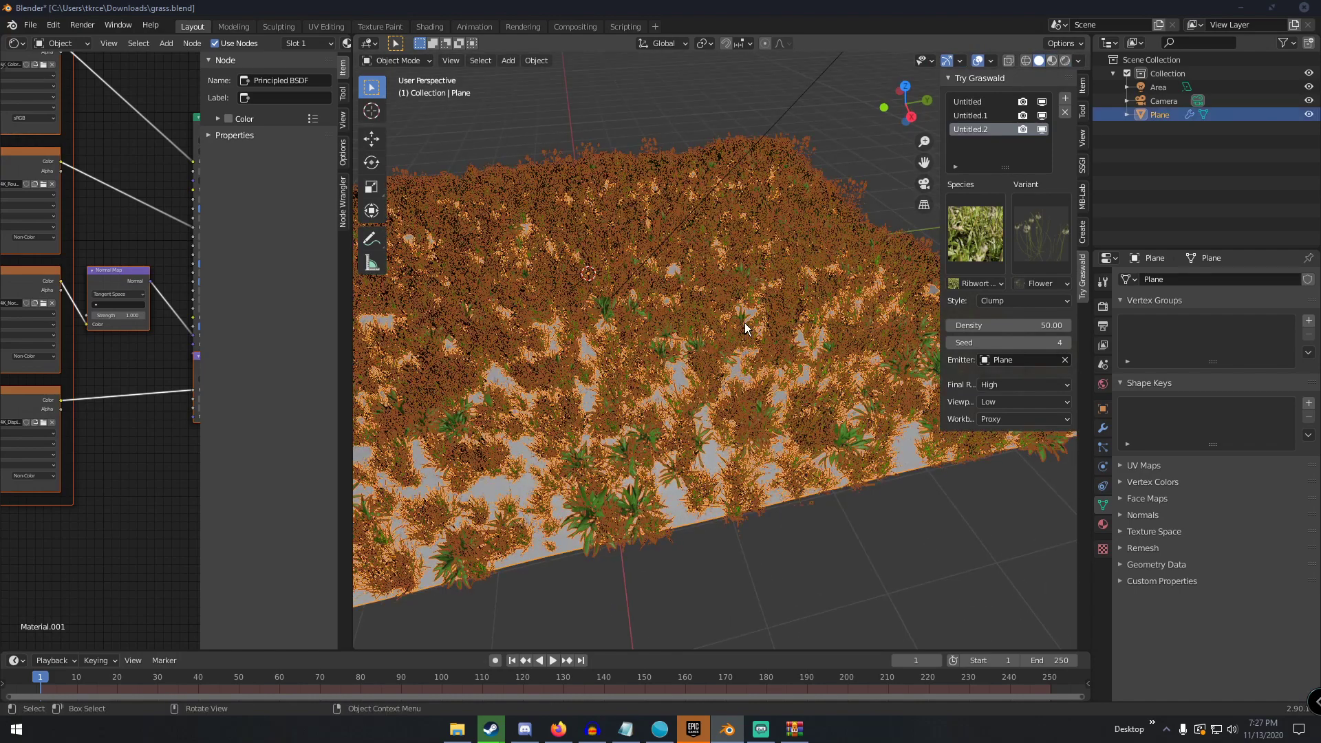
{"action": "left_click", "coordinate": [1063, 99]}
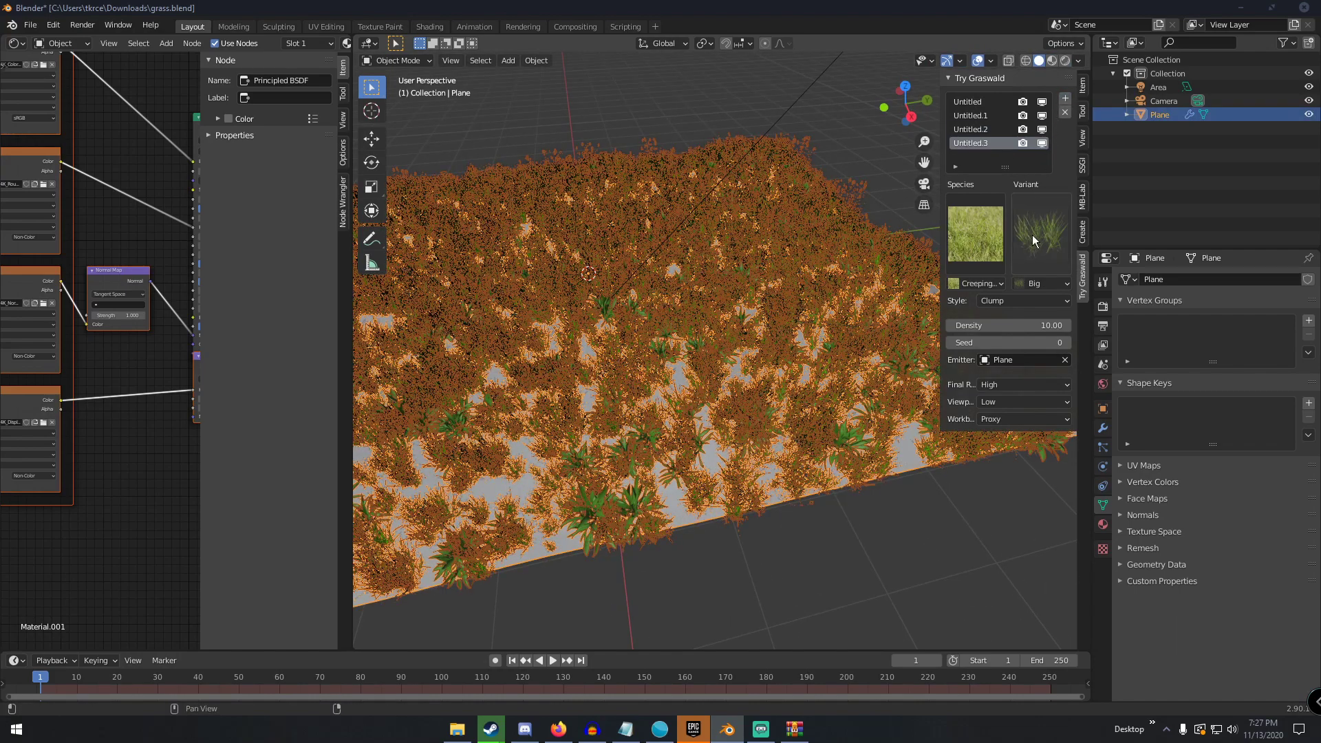
{"action": "left_click", "coordinate": [966, 242]}
{"action": "left_click", "coordinate": [1049, 324]}
{"action": "left_click", "coordinate": [1041, 241]}
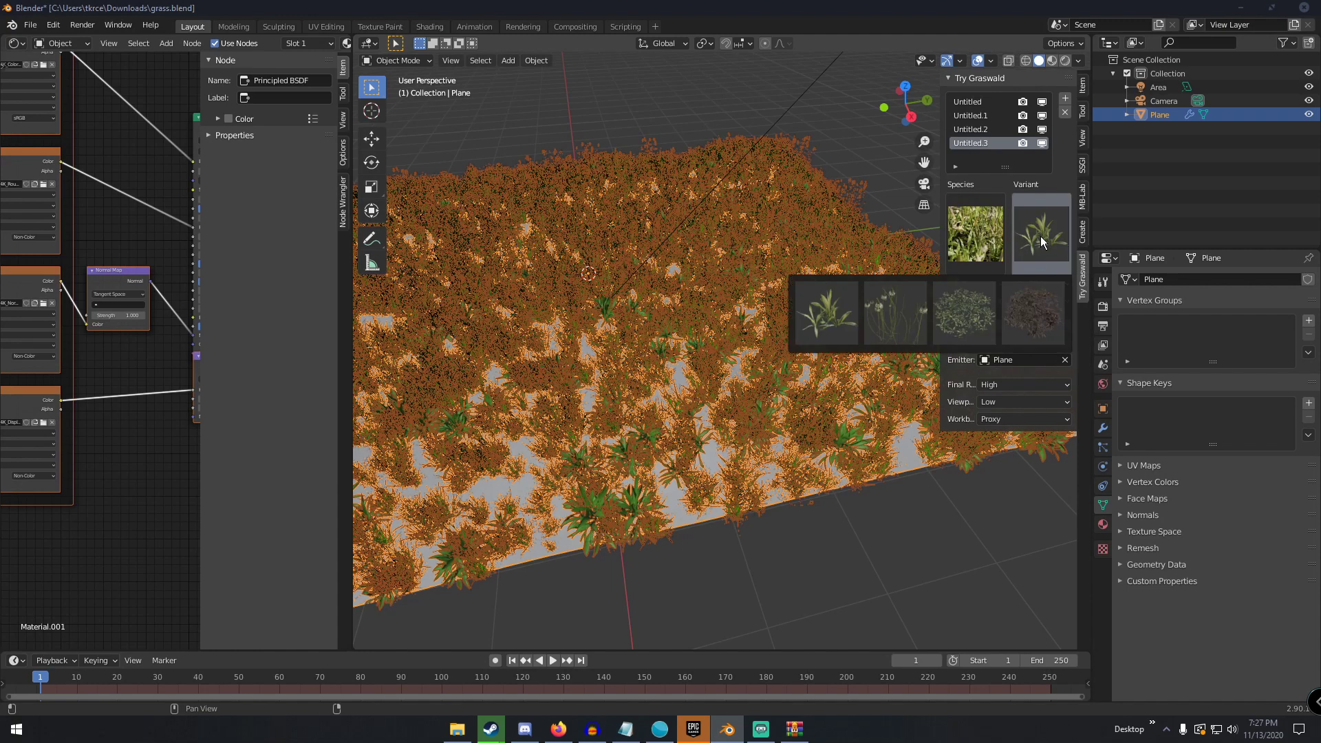
{"action": "left_click", "coordinate": [1025, 316]}
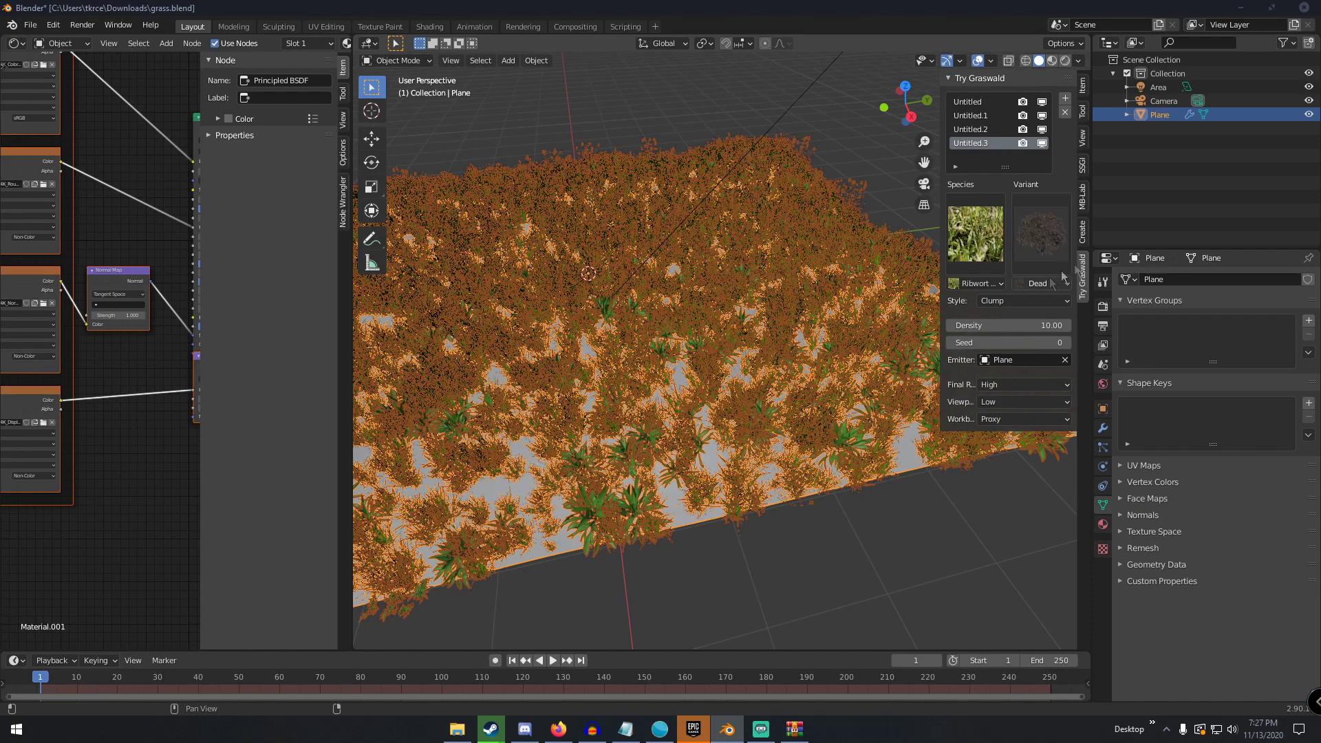
Try a density of 100 for the Dead variant system.
{"action": "scroll", "coordinate": [715, 375], "scroll_direction": "up", "scroll_amount": 5}
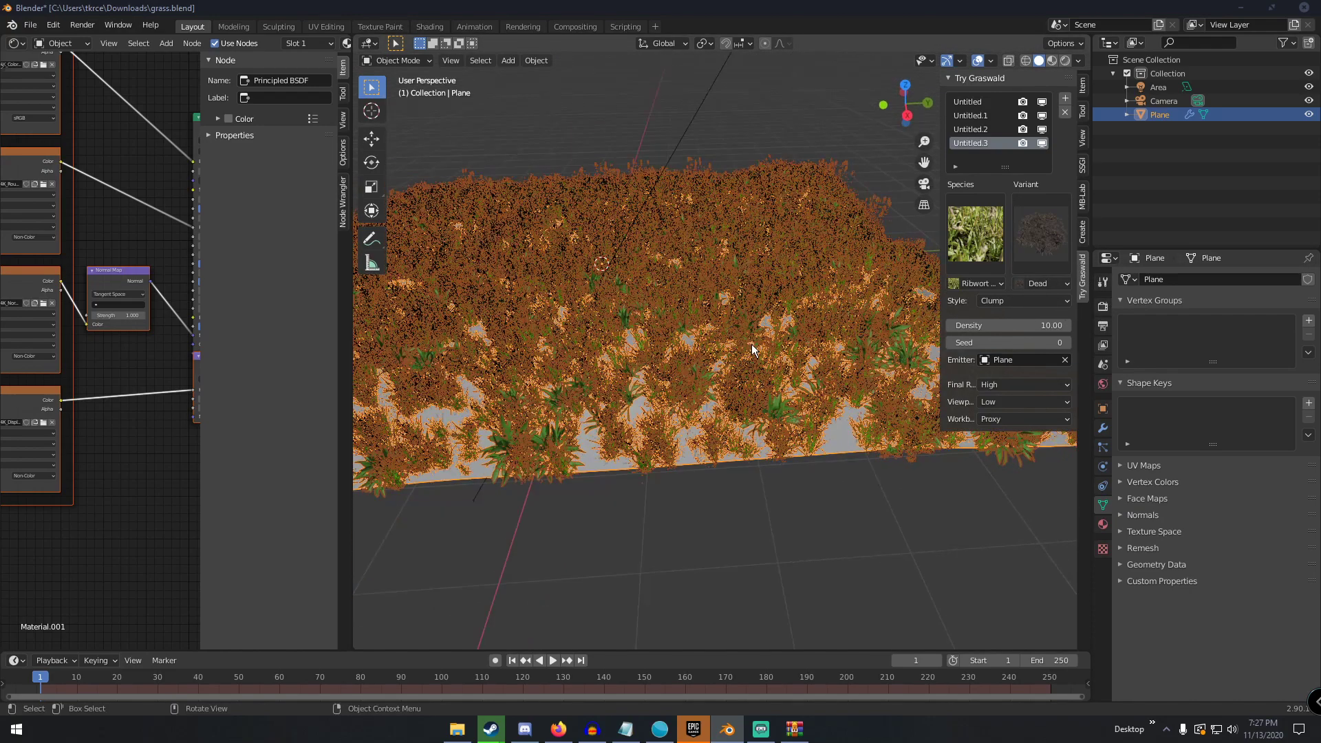
{"action": "left_click", "coordinate": [1003, 322]}
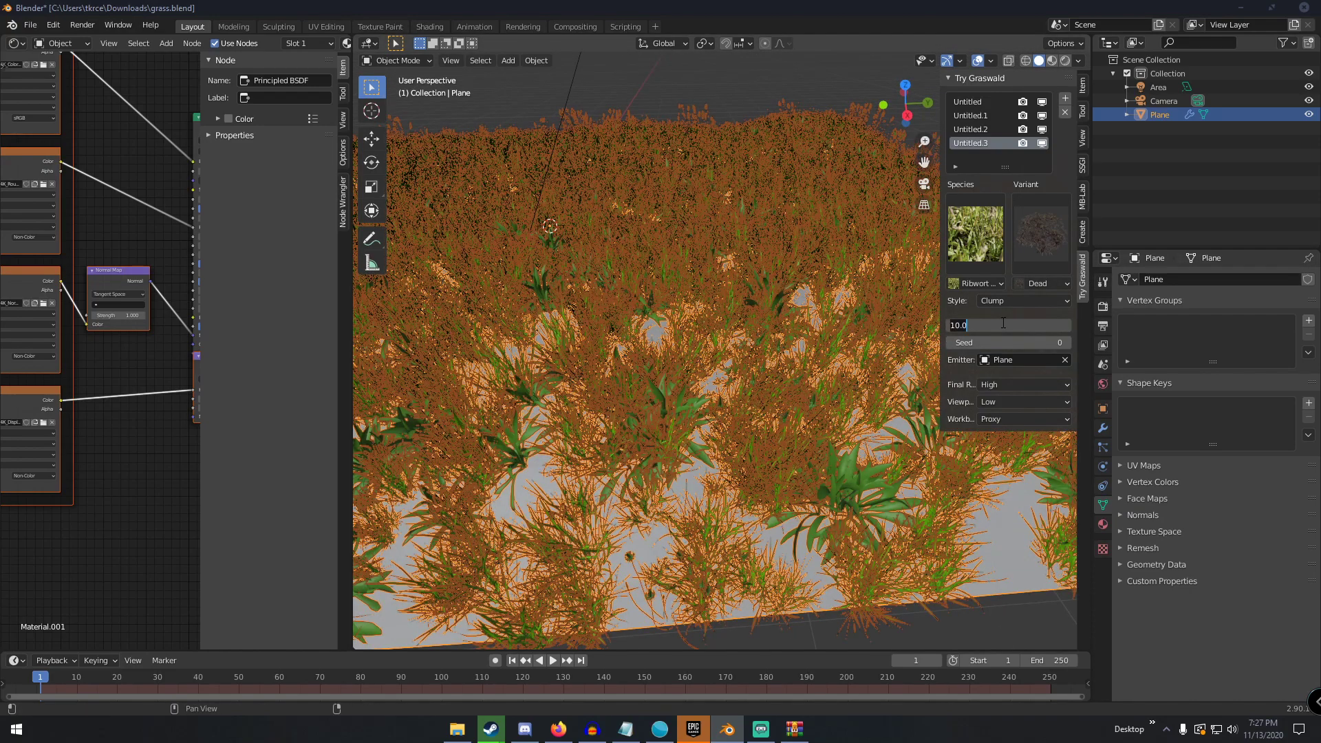
{"action": "type", "text": "100"}
{"action": "key", "text": "Return"}
{"action": "scroll", "coordinate": [808, 417], "scroll_direction": "down", "scroll_amount": 2}
Set the Dead variant system's seed to 7 and its density to 150.
{"action": "left_click_drag", "start_coordinate": [1014, 342], "coordinate": [1038, 342]}
{"action": "left_click", "coordinate": [999, 324]}
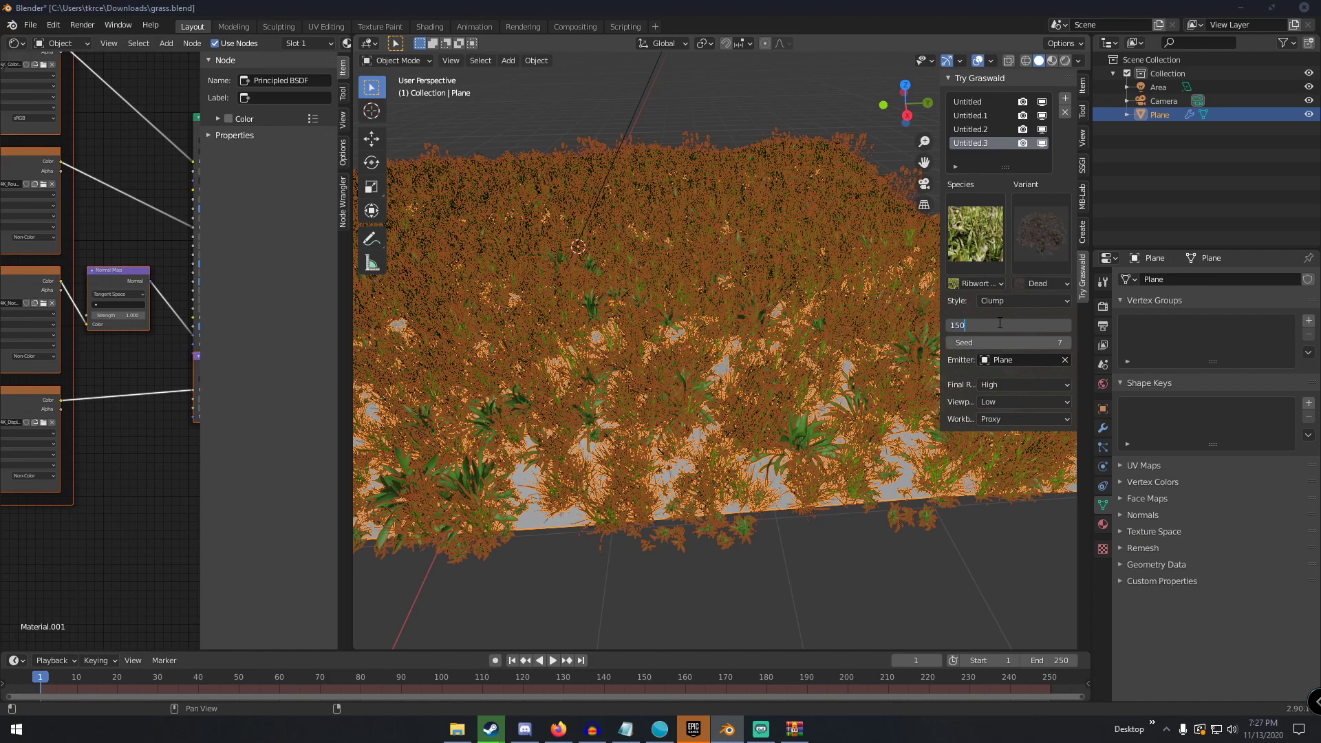
{"action": "type", "text": "150"}
{"action": "key", "text": "Return"}
{"action": "middle_click_drag", "start_coordinate": [658, 295], "coordinate": [715, 311]}
{"action": "scroll", "coordinate": [662, 332], "scroll_direction": "down", "scroll_amount": 3}
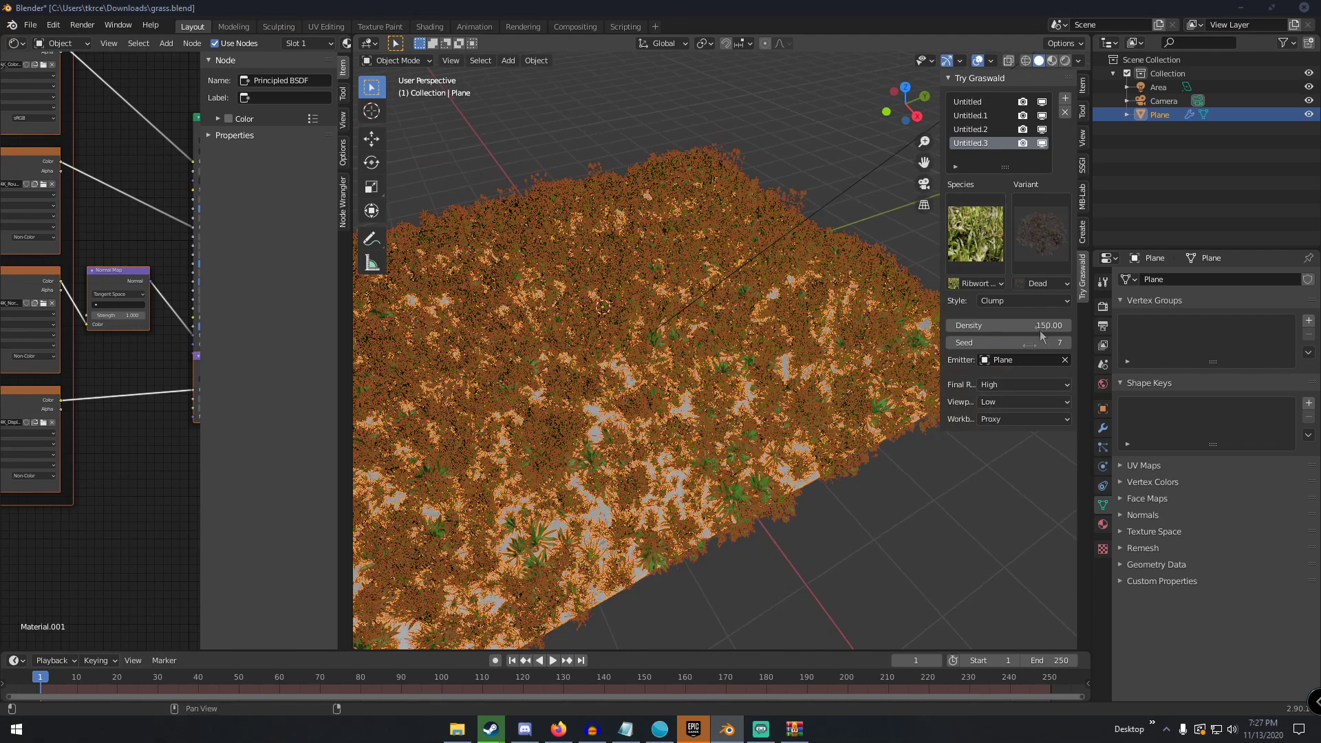
Deselect the terrain and preview the denser grass field in Rendered shading, then switch back to Solid shading.
{"action": "mouse_move", "coordinate": [757, 289]}
{"action": "middle_mouse_down"}
{"action": "mouse_move", "coordinate": [678, 161]}
{"action": "mouse_move", "coordinate": [687, 183]}
{"action": "mouse_move", "coordinate": [719, 192]}
{"action": "middle_mouse_up"}
{"action": "left_click", "coordinate": [687, 183]}
{"action": "key", "text": "z"}
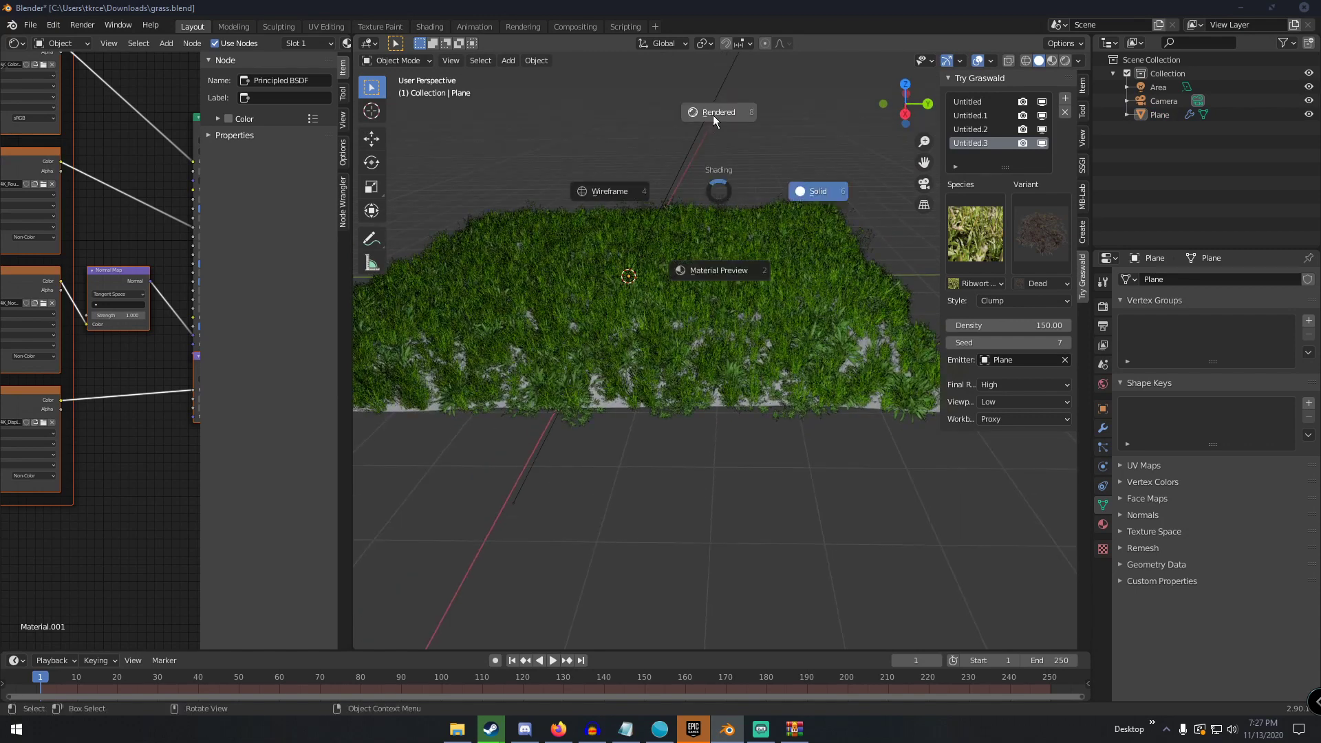
{"action": "left_click", "coordinate": [712, 115]}
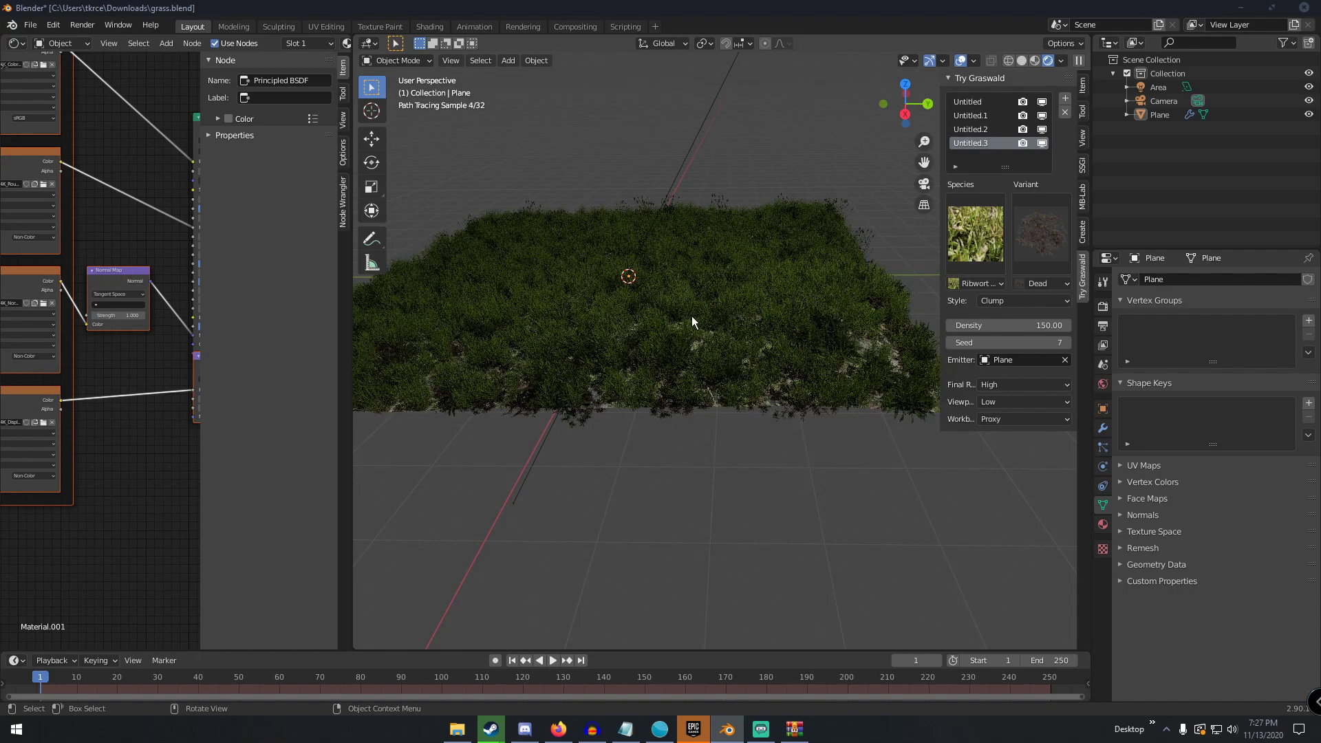
{"action": "key", "text": "z"}
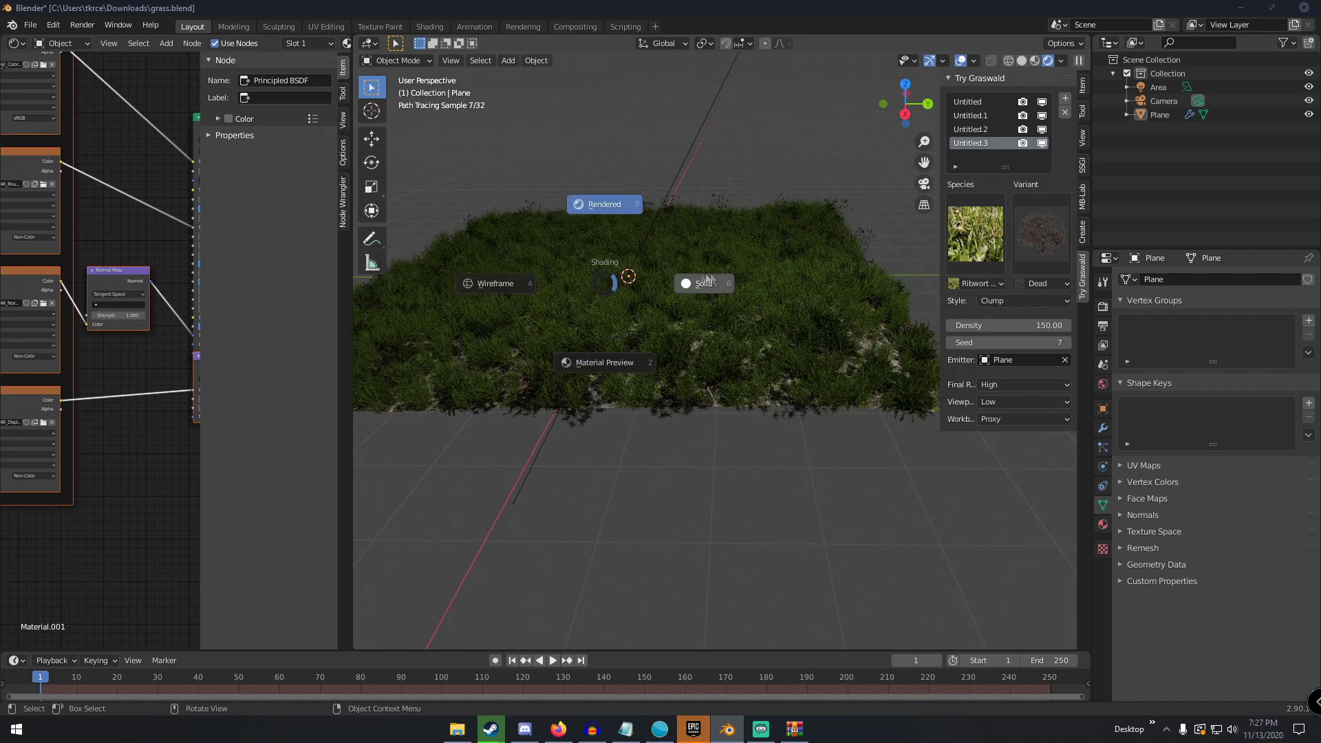
{"action": "left_click", "coordinate": [696, 270]}
{"action": "scroll", "coordinate": [708, 270], "scroll_direction": "down", "scroll_amount": 8}
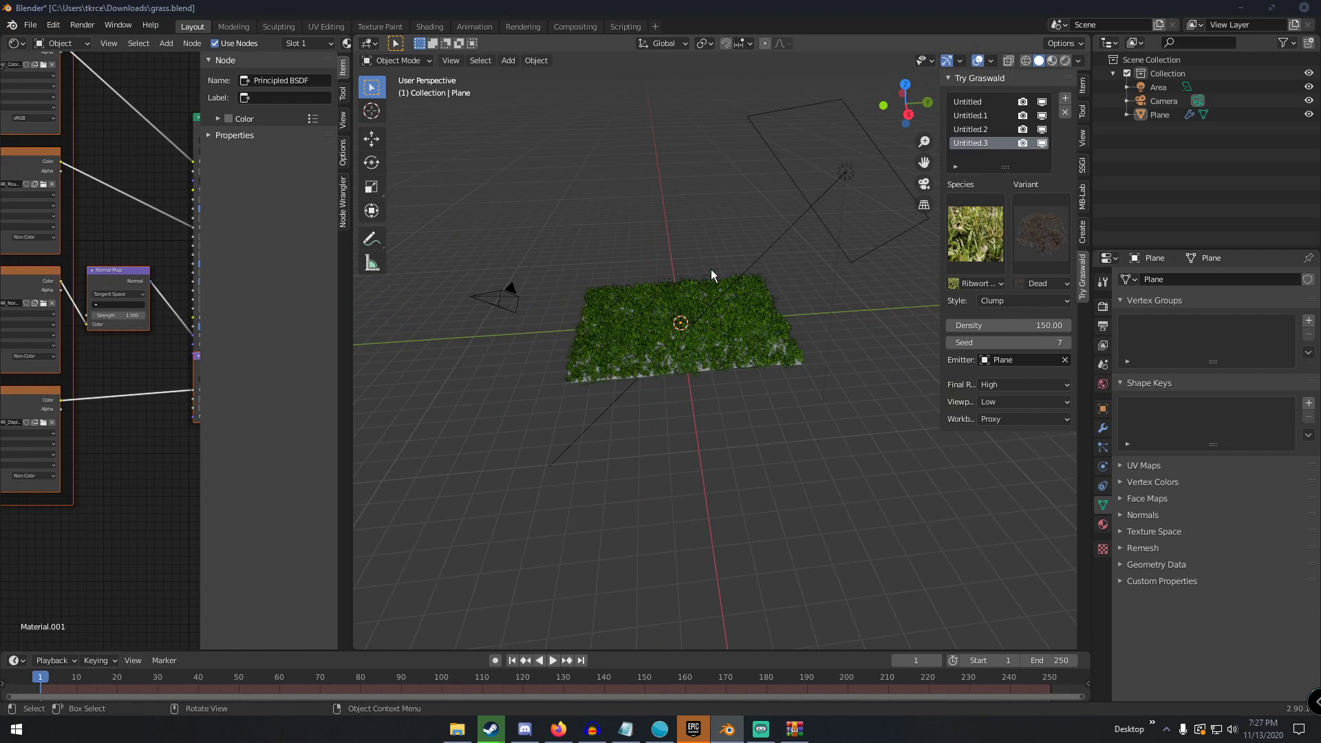
Switch to Firefox and open the download options of the Immenstädter Horn HDRI on HDRI Haven.
{"action": "key", "text": "alt+Tab"}
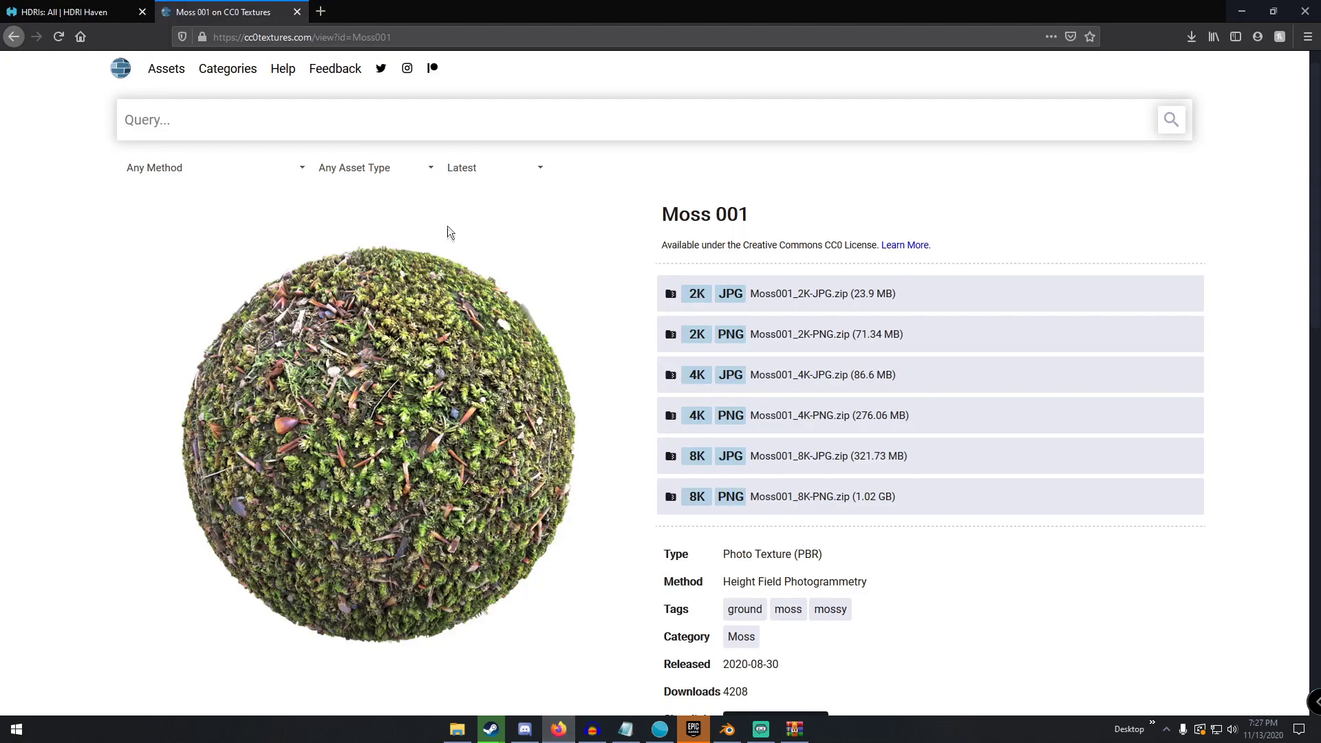
{"action": "left_click", "coordinate": [110, 12]}
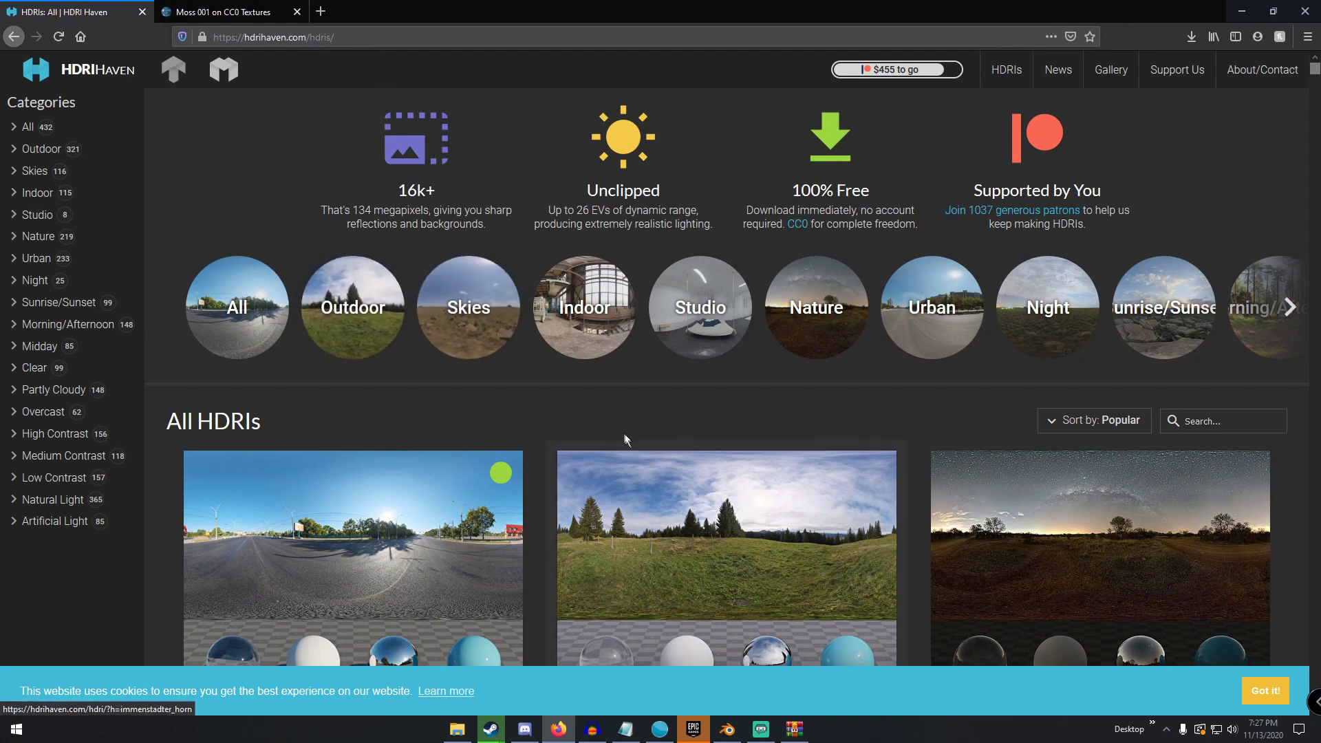
{"action": "scroll", "coordinate": [703, 503], "scroll_direction": "down", "scroll_amount": 2}
{"action": "left_click", "coordinate": [680, 410]}
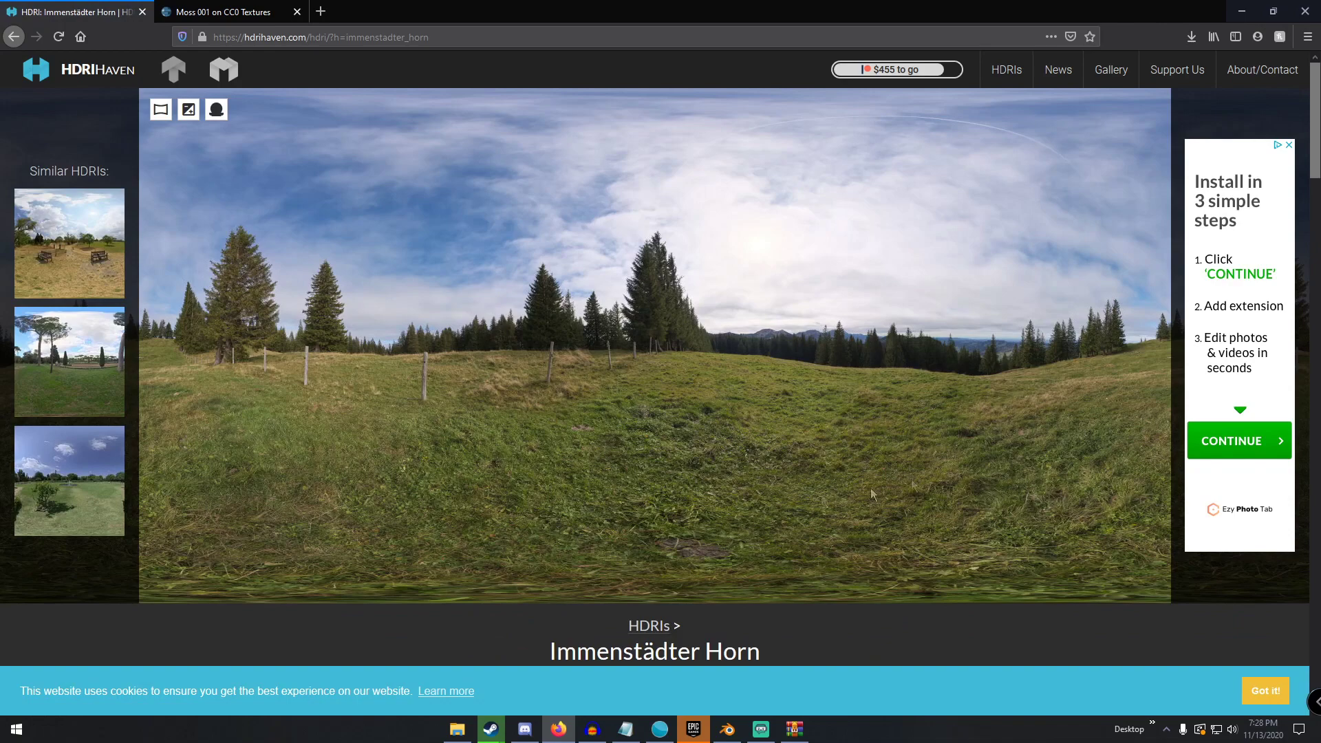
{"action": "scroll", "coordinate": [685, 454], "scroll_direction": "down", "scroll_amount": 10}
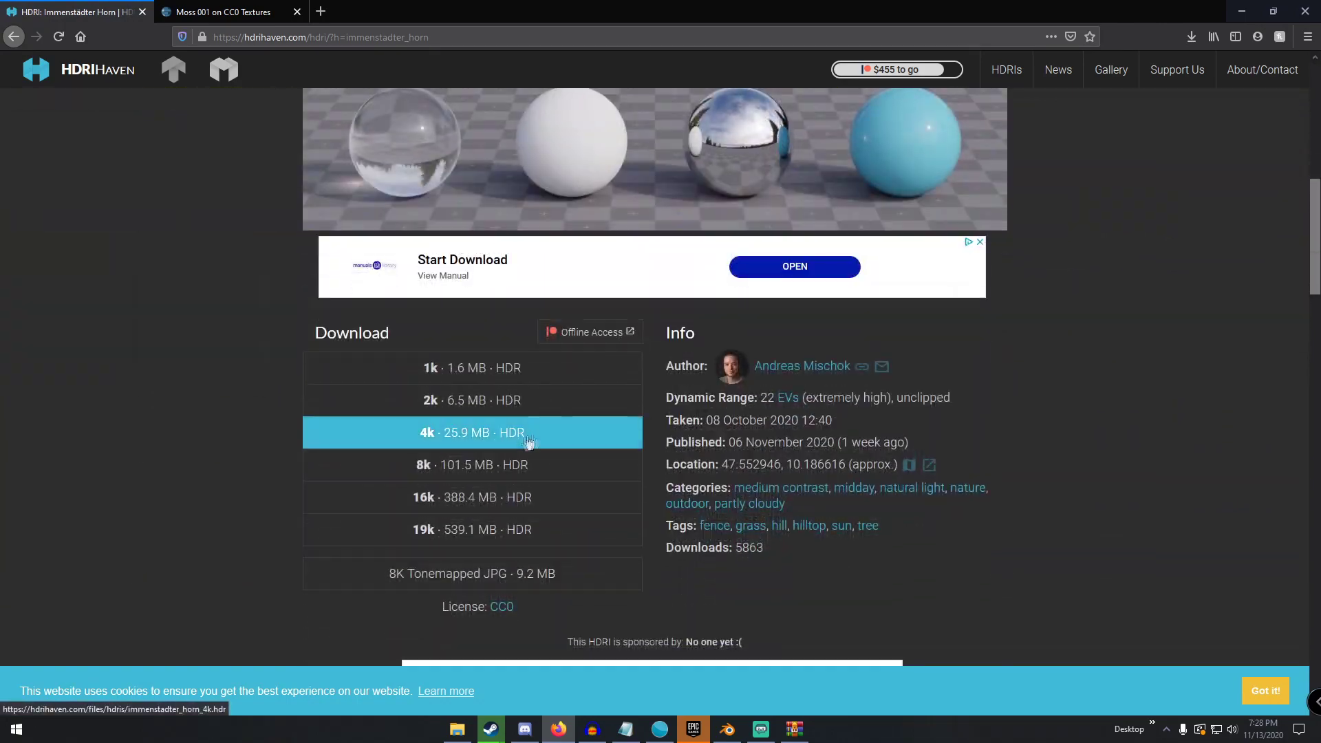
Download the 2k HDR version of the Immenstädter Horn HDRI and show the saved file in its folder.
{"action": "left_click", "coordinate": [607, 407]}
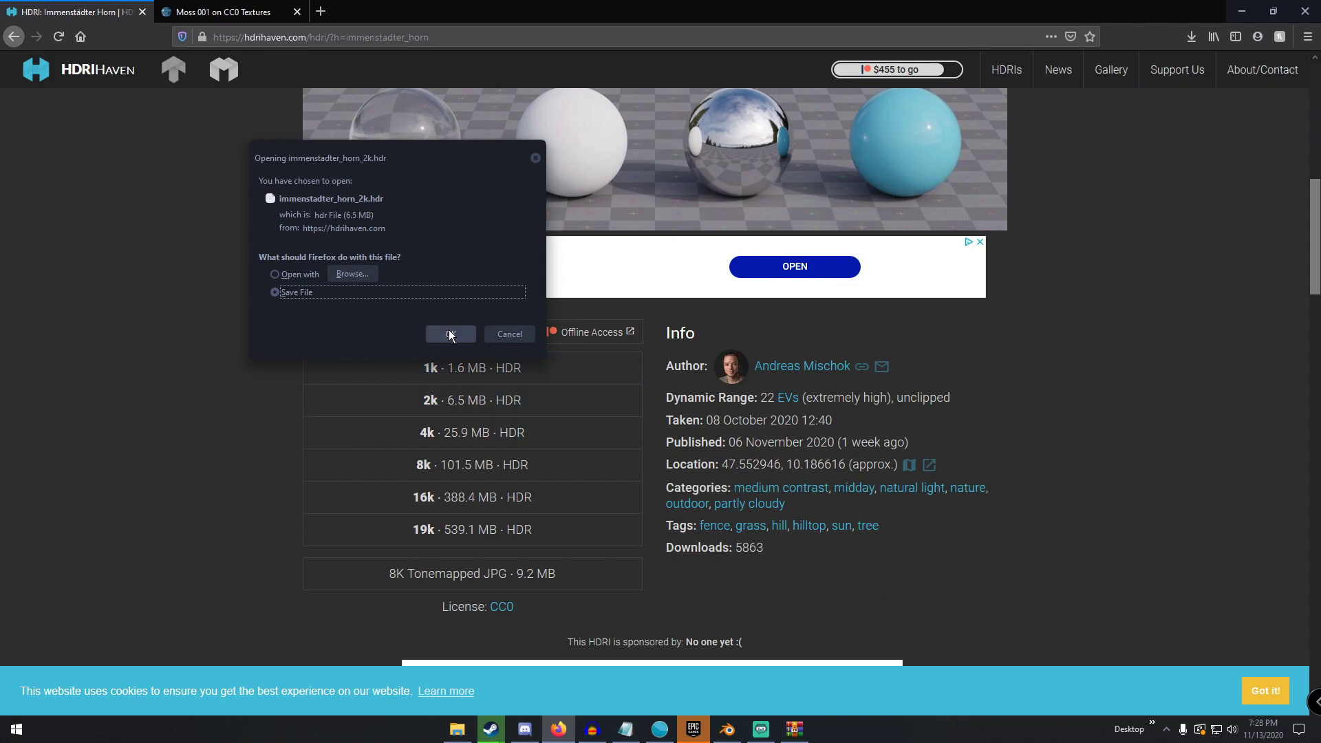
{"action": "left_click", "coordinate": [448, 333]}
{"action": "left_click", "coordinate": [1191, 36]}
{"action": "left_click", "coordinate": [1181, 69]}
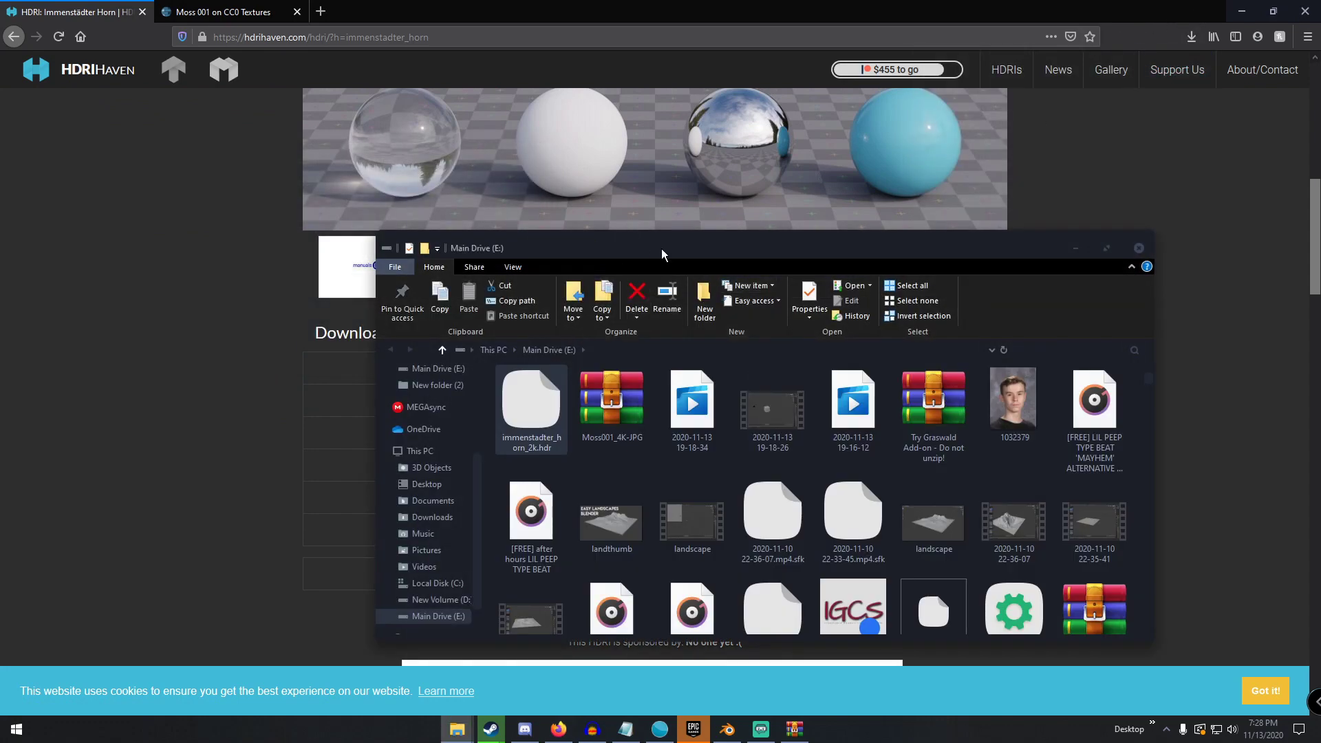
{"action": "left_click", "coordinate": [213, 435]}
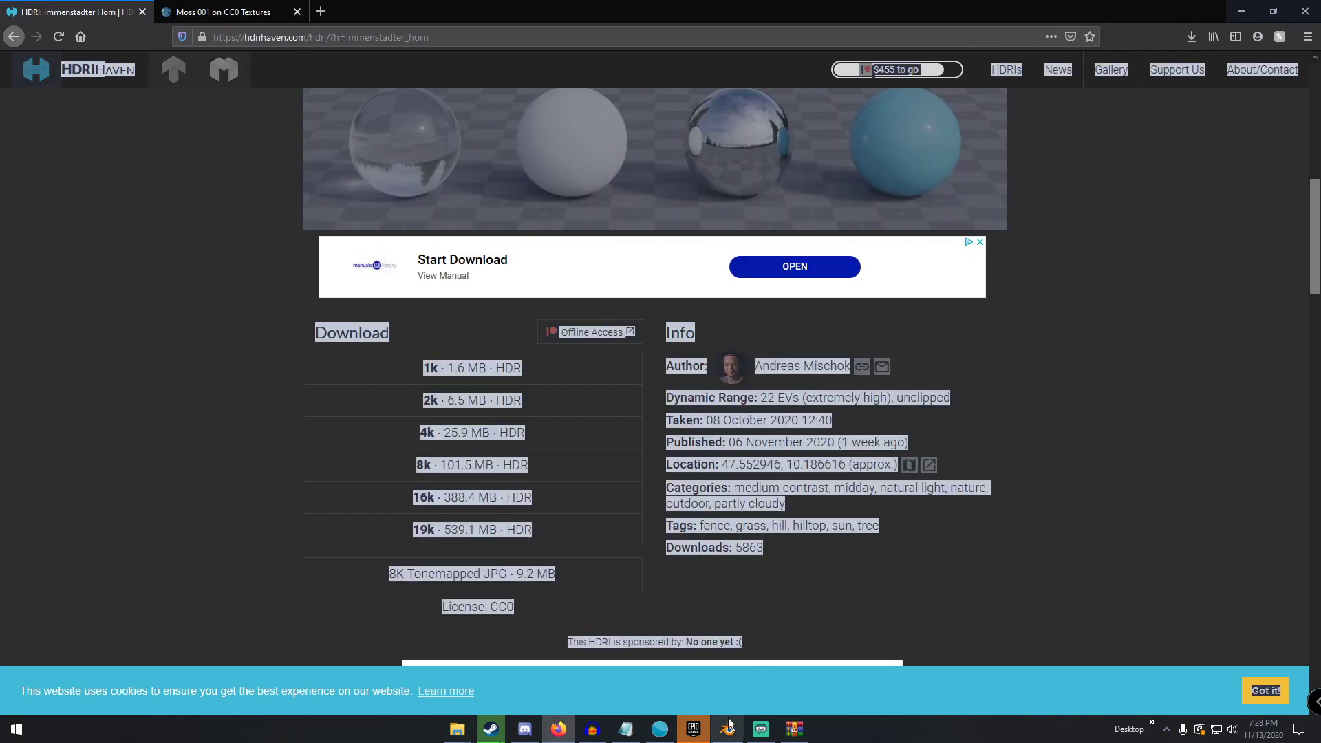
Switch to Blender and assign an Environment Texture to the world background color.
{"action": "left_click", "coordinate": [728, 729]}
{"action": "left_click", "coordinate": [1102, 385]}
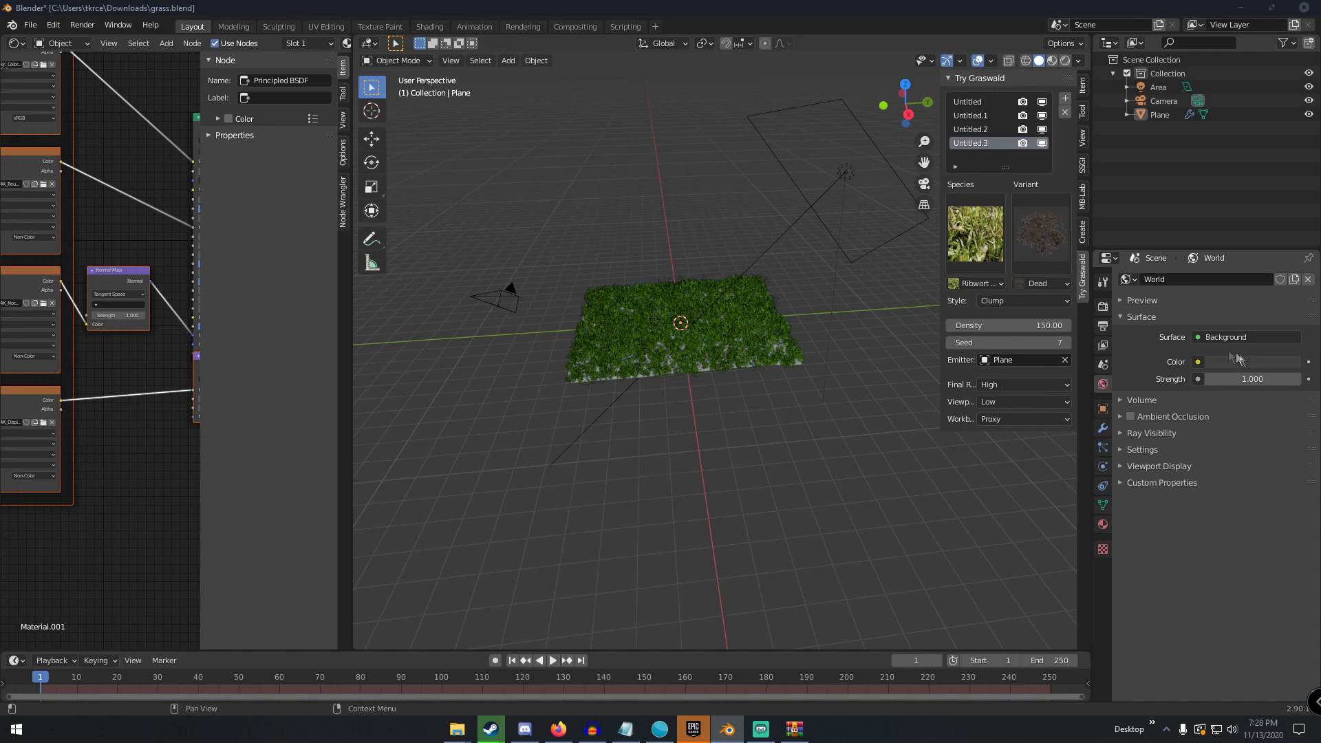
{"action": "left_click", "coordinate": [1198, 361]}
{"action": "left_click", "coordinate": [1176, 365]}
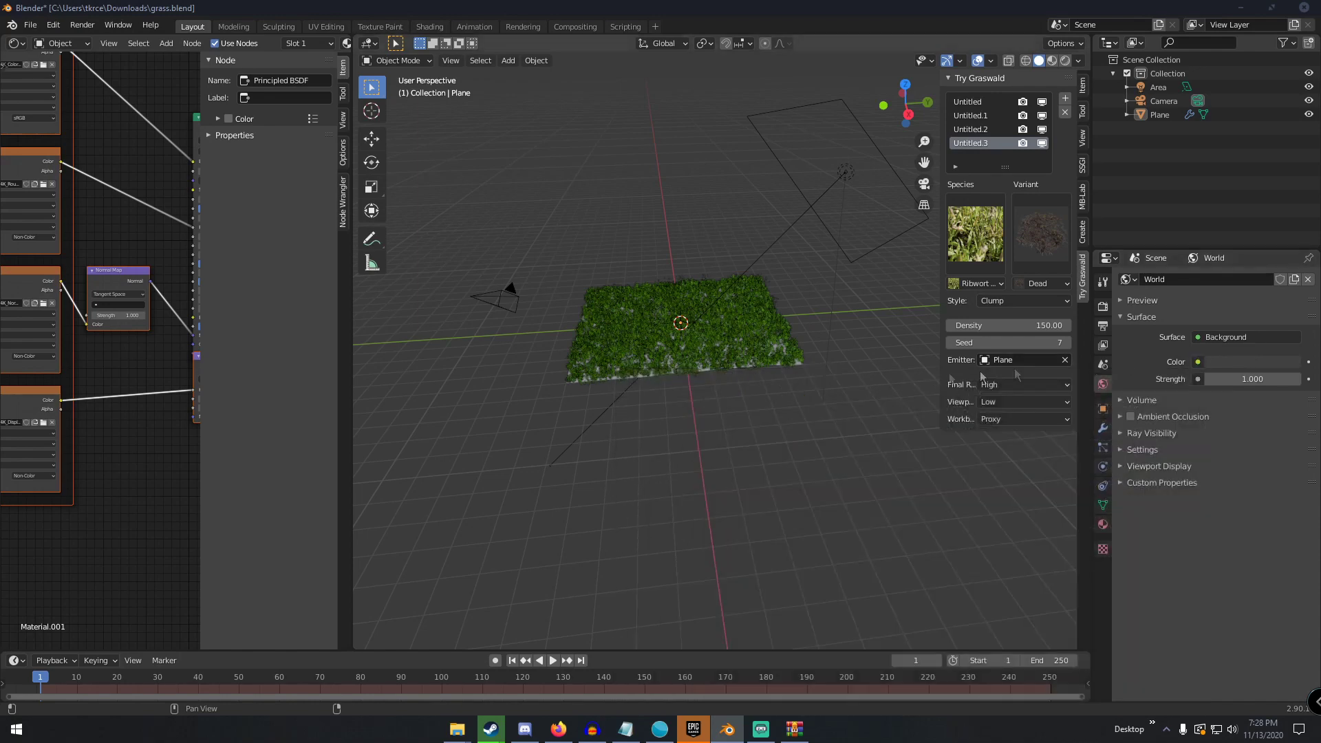
{"action": "left_click", "coordinate": [1198, 362]}
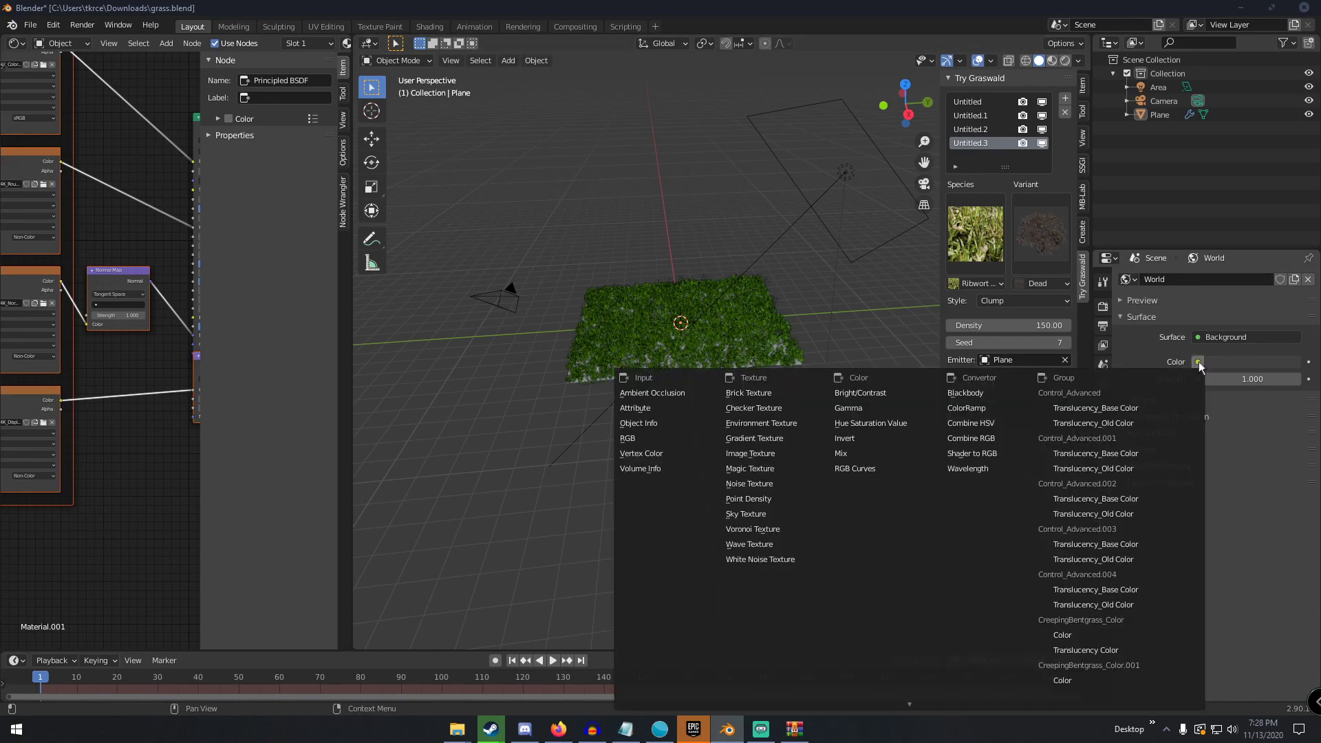
{"action": "left_click", "coordinate": [782, 426]}
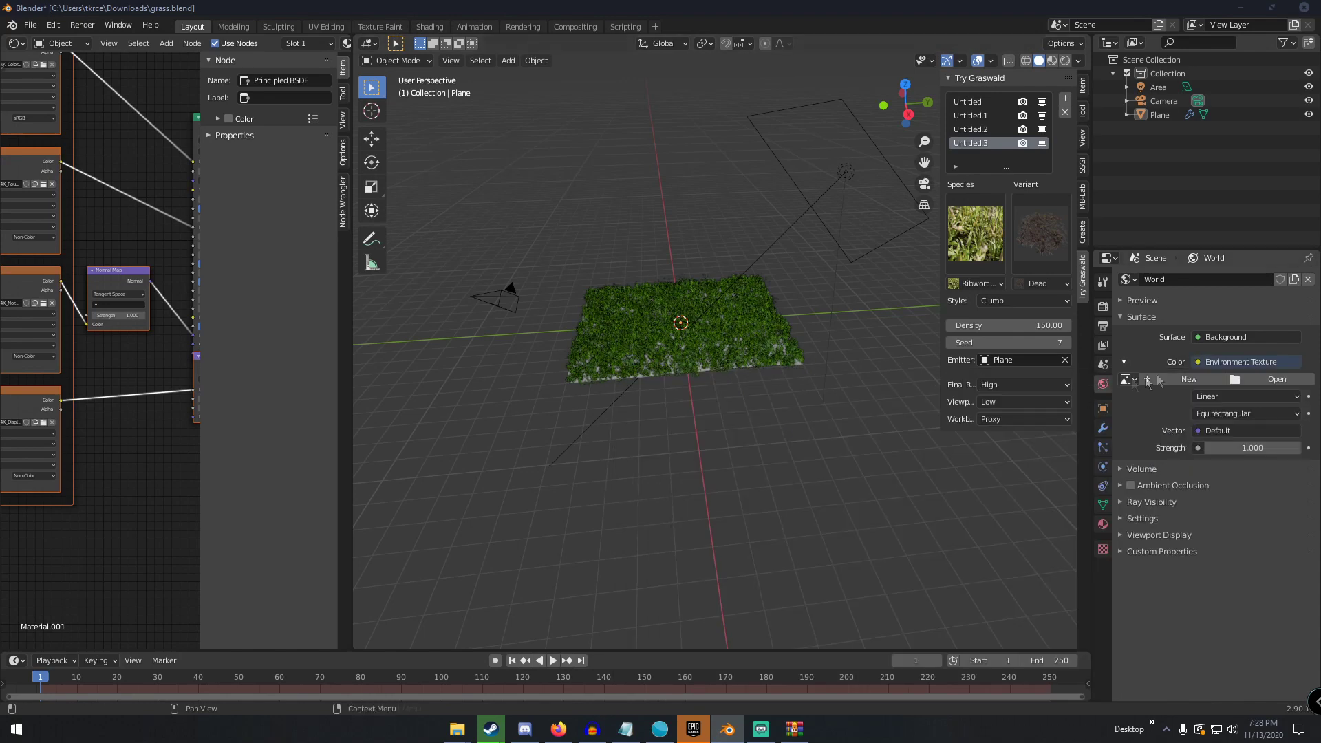
Load immenstadter_horn_2k.hdr from Main Drive (E:) as the world's environment image.
{"action": "left_click", "coordinate": [1276, 379]}
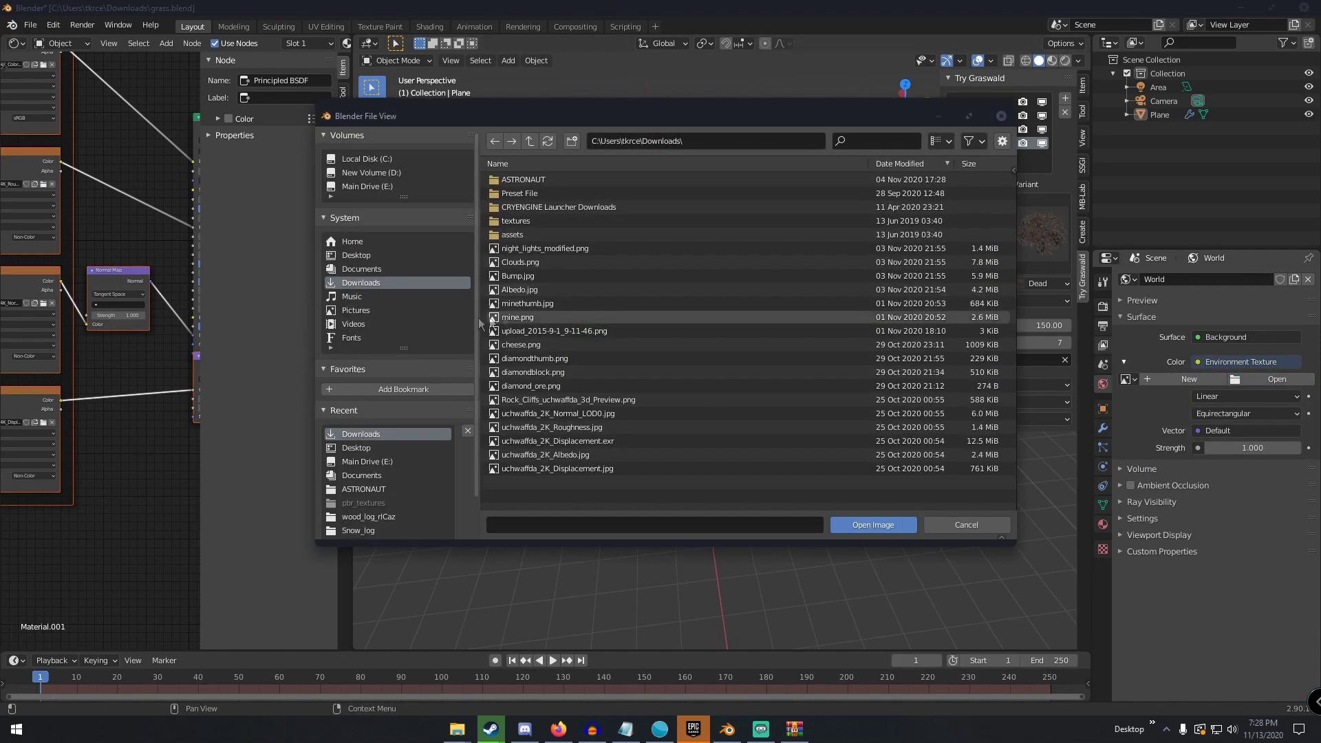
{"action": "left_click", "coordinate": [359, 461]}
{"action": "scroll", "coordinate": [554, 433], "scroll_direction": "down", "scroll_amount": 2}
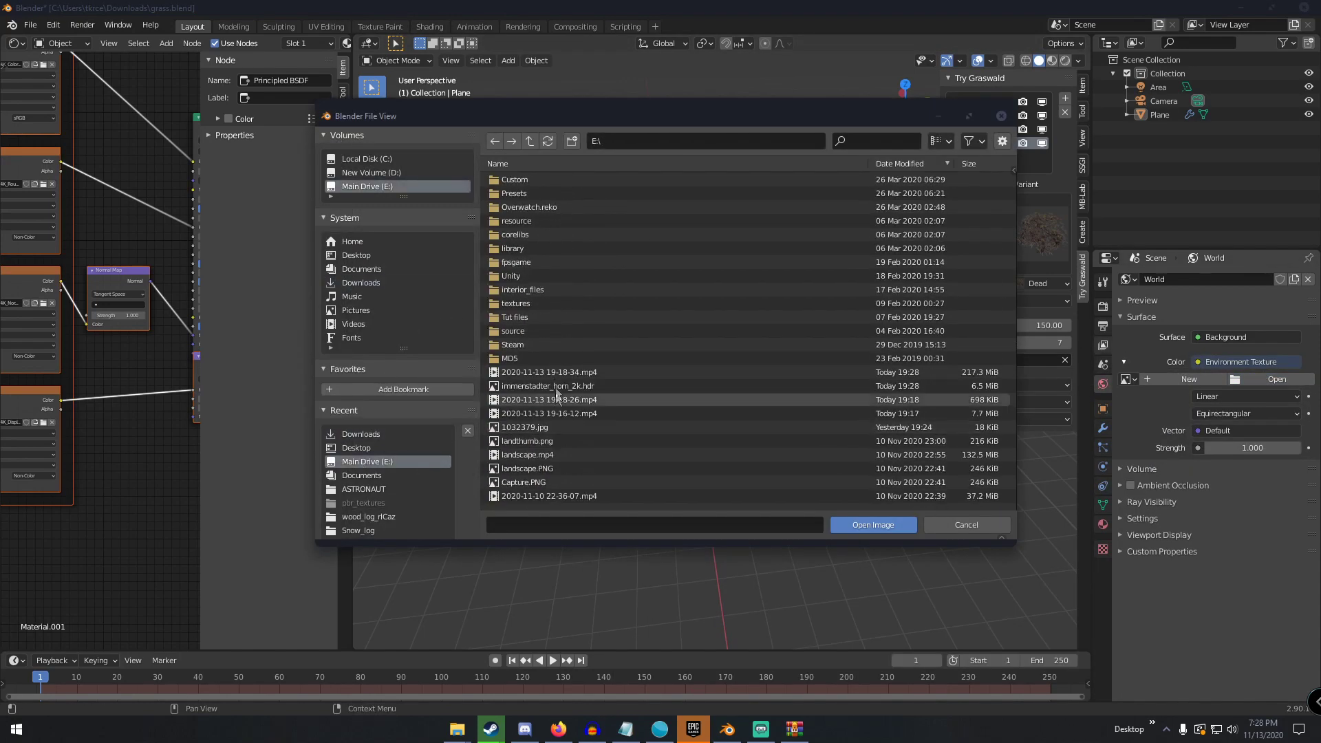
{"action": "double_click", "coordinate": [556, 383]}
Preview the HDRI-lit grass field in Rendered shading, then return to Solid shading.
{"action": "scroll", "coordinate": [802, 403], "scroll_direction": "up", "scroll_amount": 3}
{"action": "middle_click_drag", "start_coordinate": [732, 381], "coordinate": [654, 298]}
{"action": "key", "text": "z"}
{"action": "left_click", "coordinate": [633, 172]}
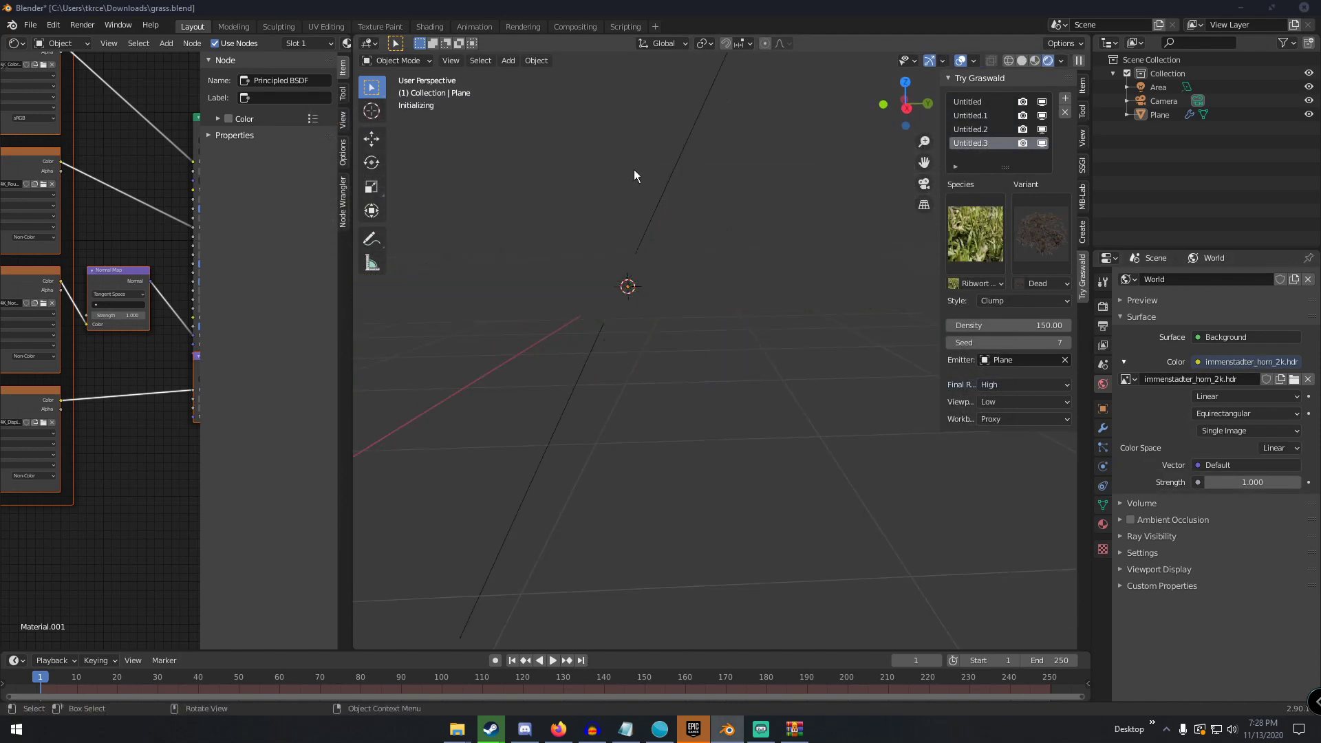
{"action": "middle_click_drag", "start_coordinate": [637, 183], "coordinate": [645, 216]}
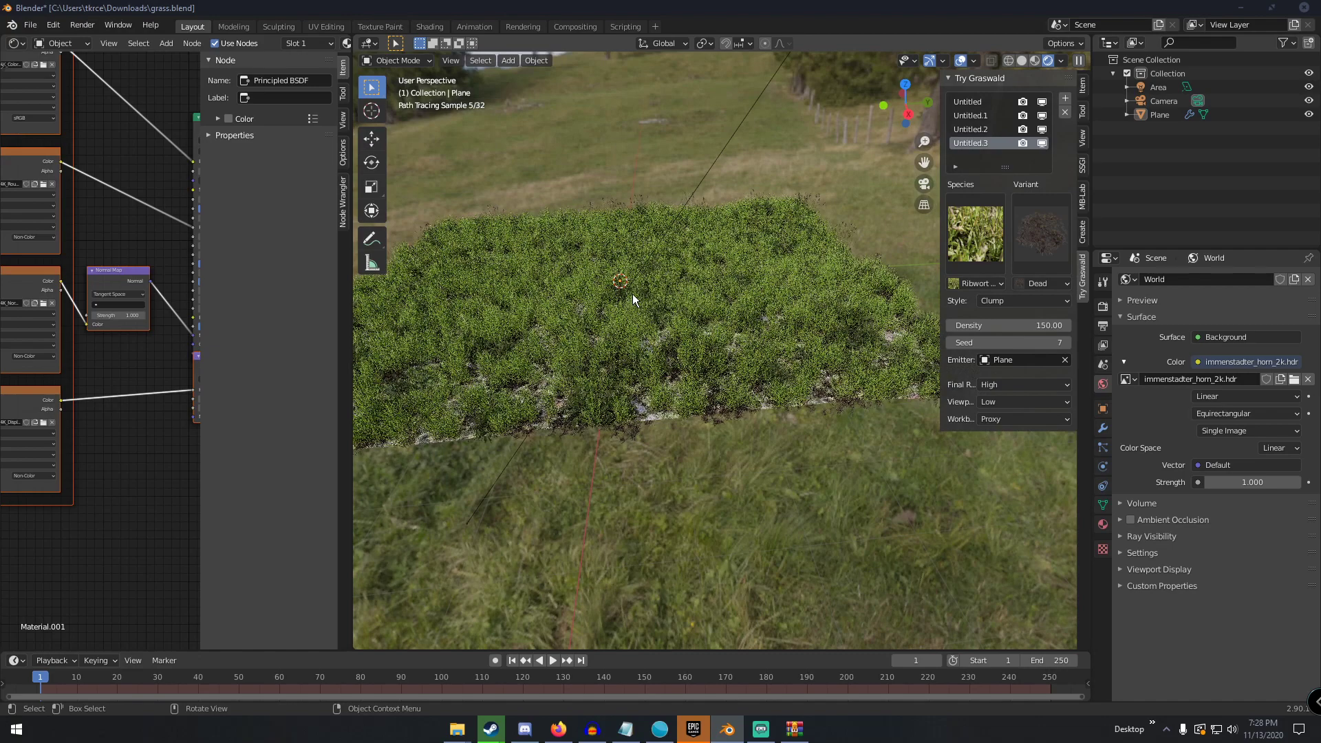
{"action": "key", "text": "z"}
{"action": "left_click", "coordinate": [768, 292]}
{"action": "mouse_move", "coordinate": [767, 292]}
{"action": "middle_mouse_down"}
{"action": "mouse_move", "coordinate": [695, 323]}
{"action": "mouse_move", "coordinate": [785, 301]}
{"action": "middle_mouse_up"}
Set the density of the first two grass systems, Untitled and Untitled.1, to 150 each.
{"action": "left_click", "coordinate": [980, 103]}
{"action": "left_click", "coordinate": [1017, 324]}
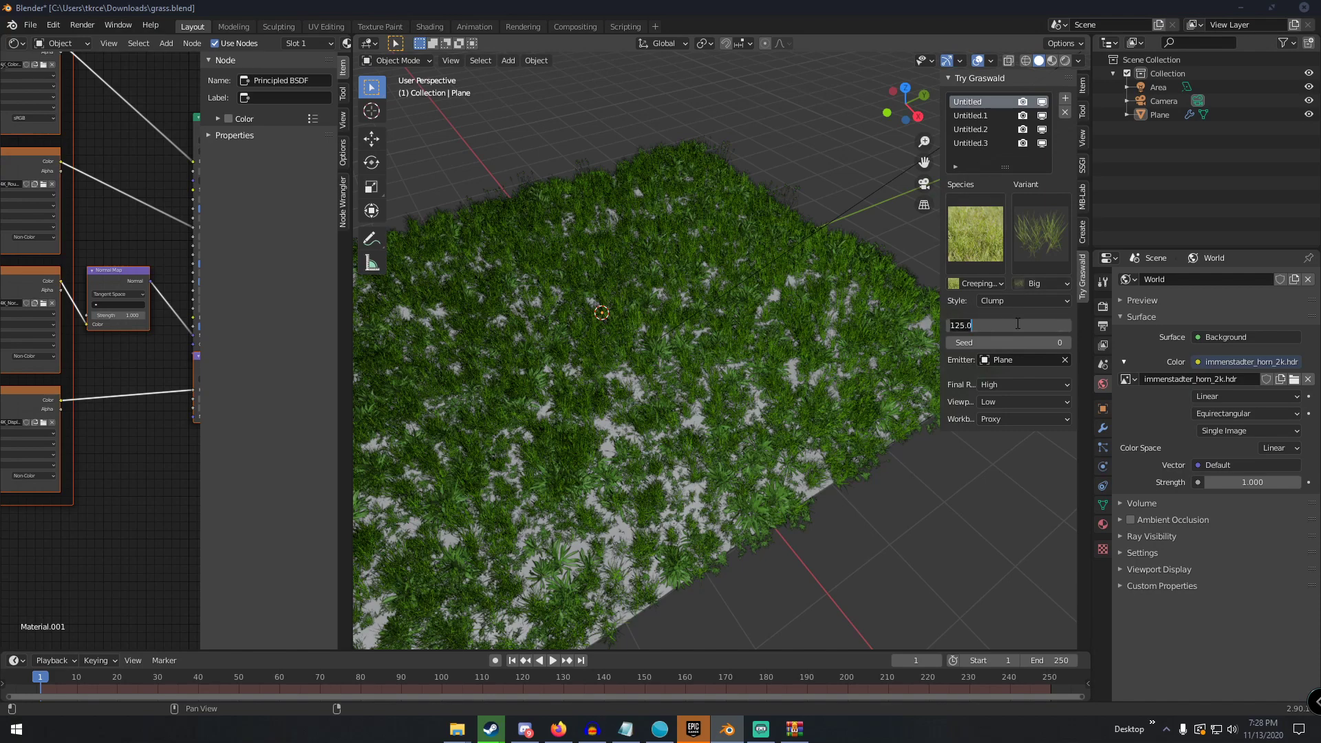
{"action": "type", "text": "150"}
{"action": "key", "text": "Return"}
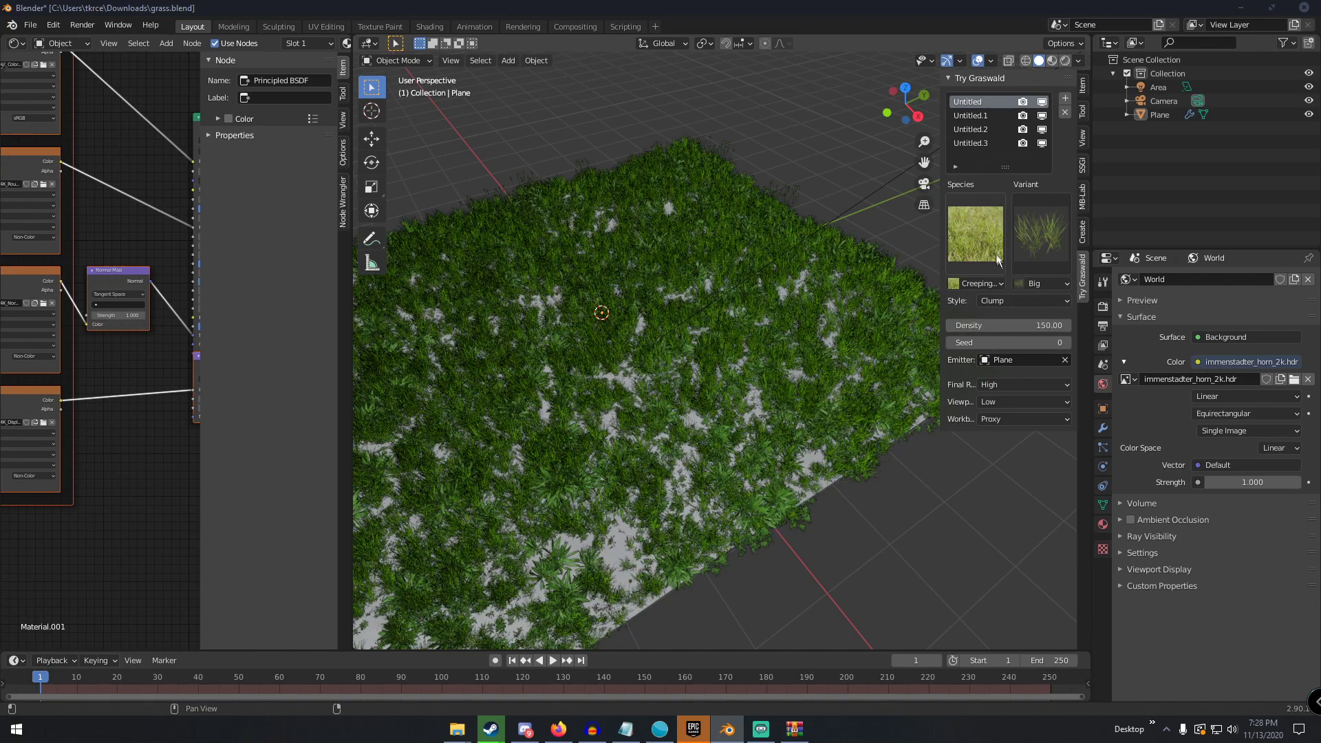
{"action": "left_click", "coordinate": [978, 115]}
{"action": "left_click", "coordinate": [1024, 323]}
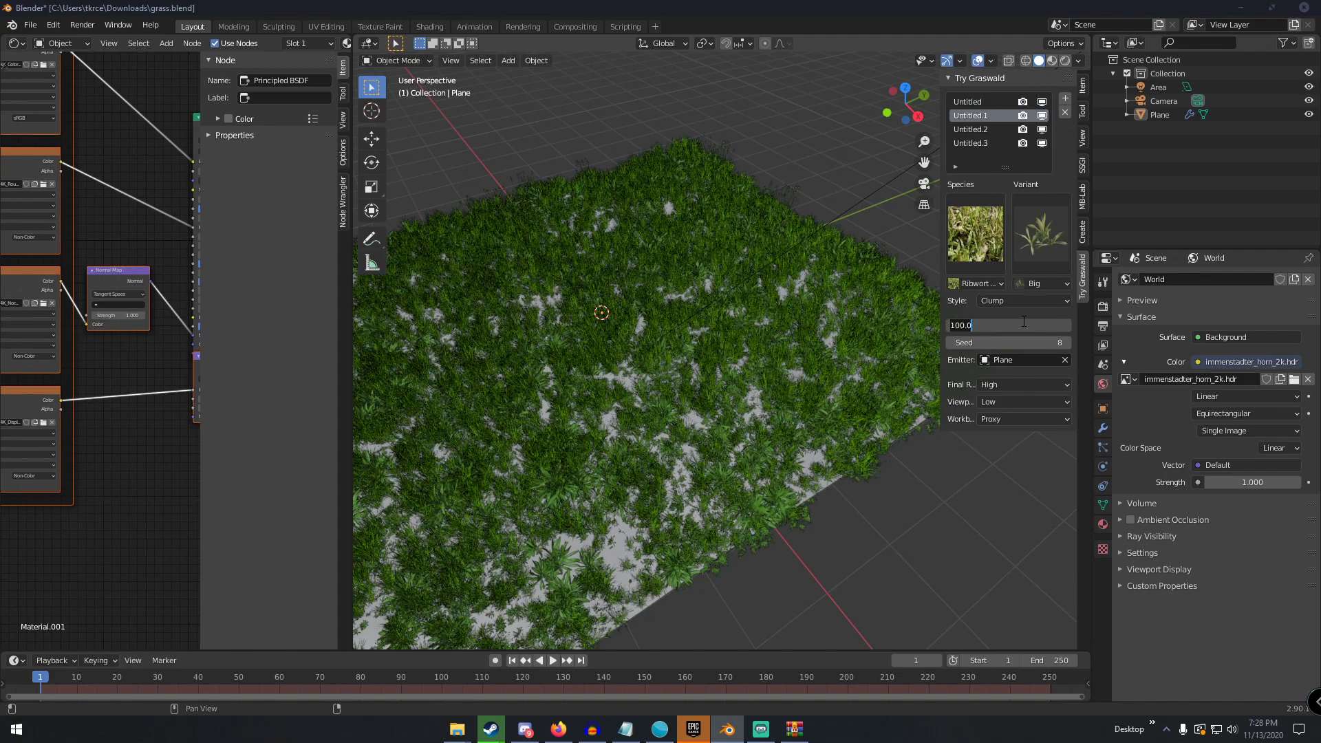
{"action": "key", "text": "Return"}
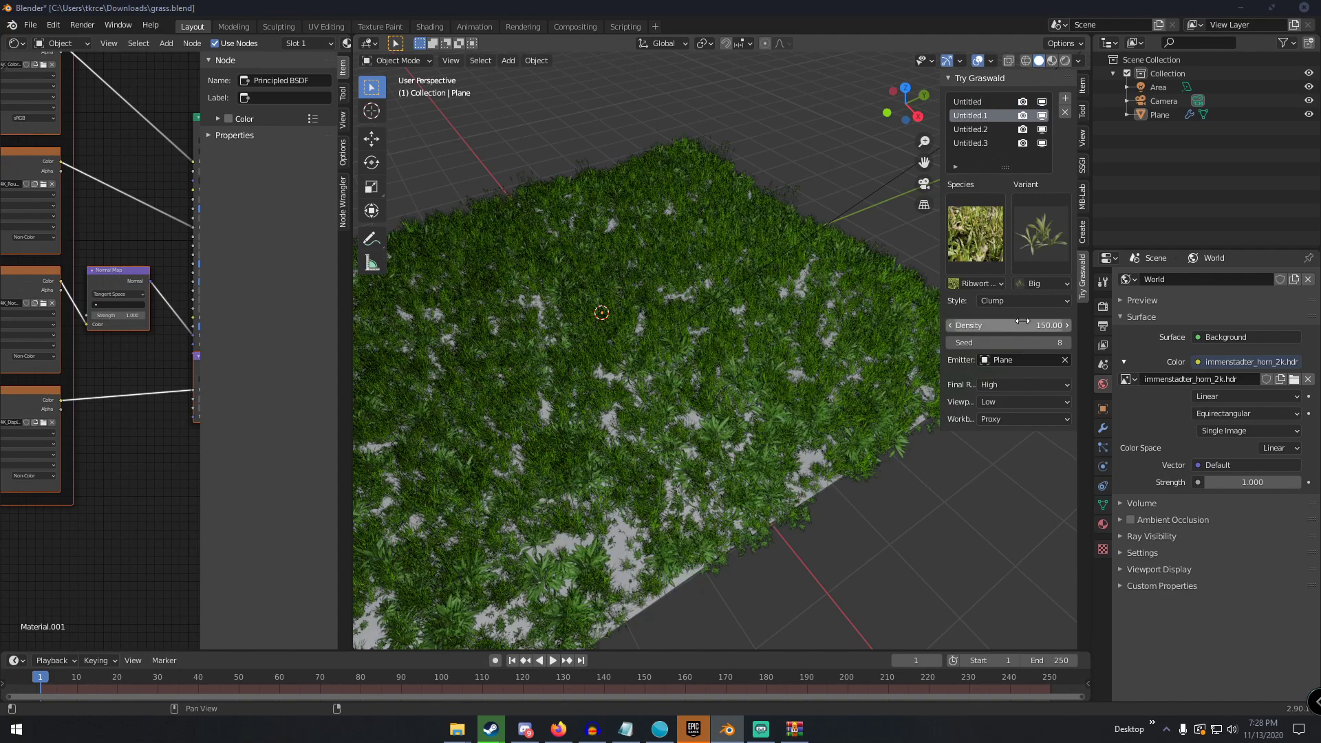
Set the density of the Flower variant system, Untitled.2, to 75.
{"action": "left_click", "coordinate": [985, 131]}
{"action": "left_click", "coordinate": [1018, 323]}
{"action": "type", "text": "75"}
{"action": "key", "text": "Return"}
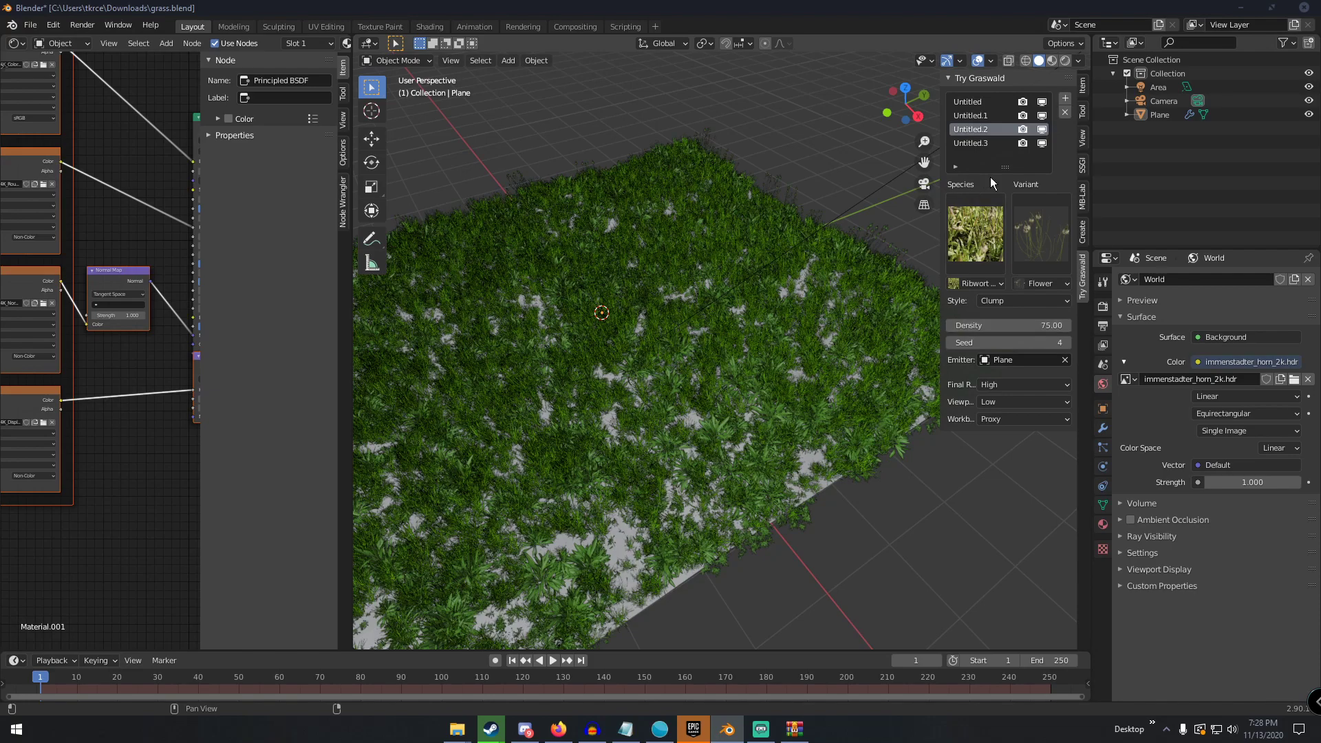
Select the terrain and add a fifth grass system using the Small variant of the Creeping species.
{"action": "left_click", "coordinate": [988, 142]}
{"action": "middle_click_drag", "start_coordinate": [658, 241], "coordinate": [683, 422]}
{"action": "left_click", "coordinate": [683, 421]}
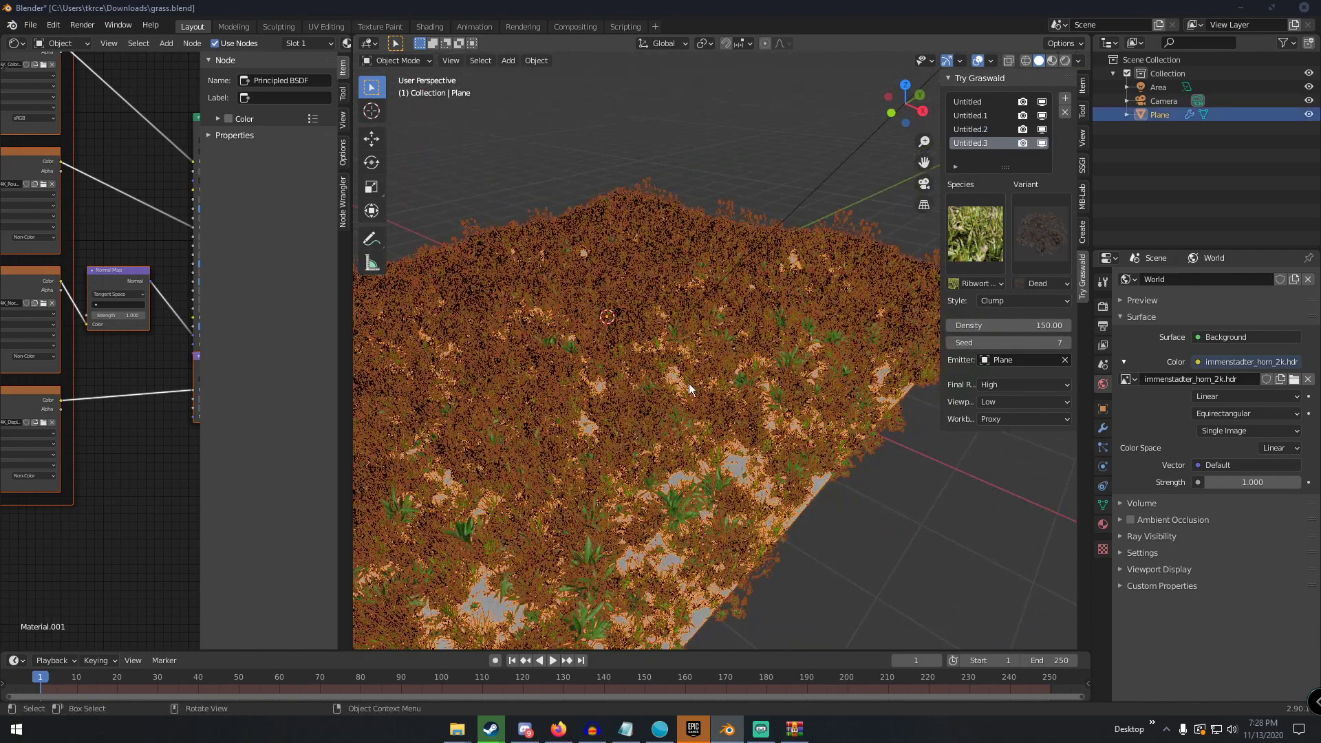
{"action": "middle_click_drag", "start_coordinate": [712, 373], "coordinate": [736, 357]}
{"action": "left_click", "coordinate": [1065, 98]}
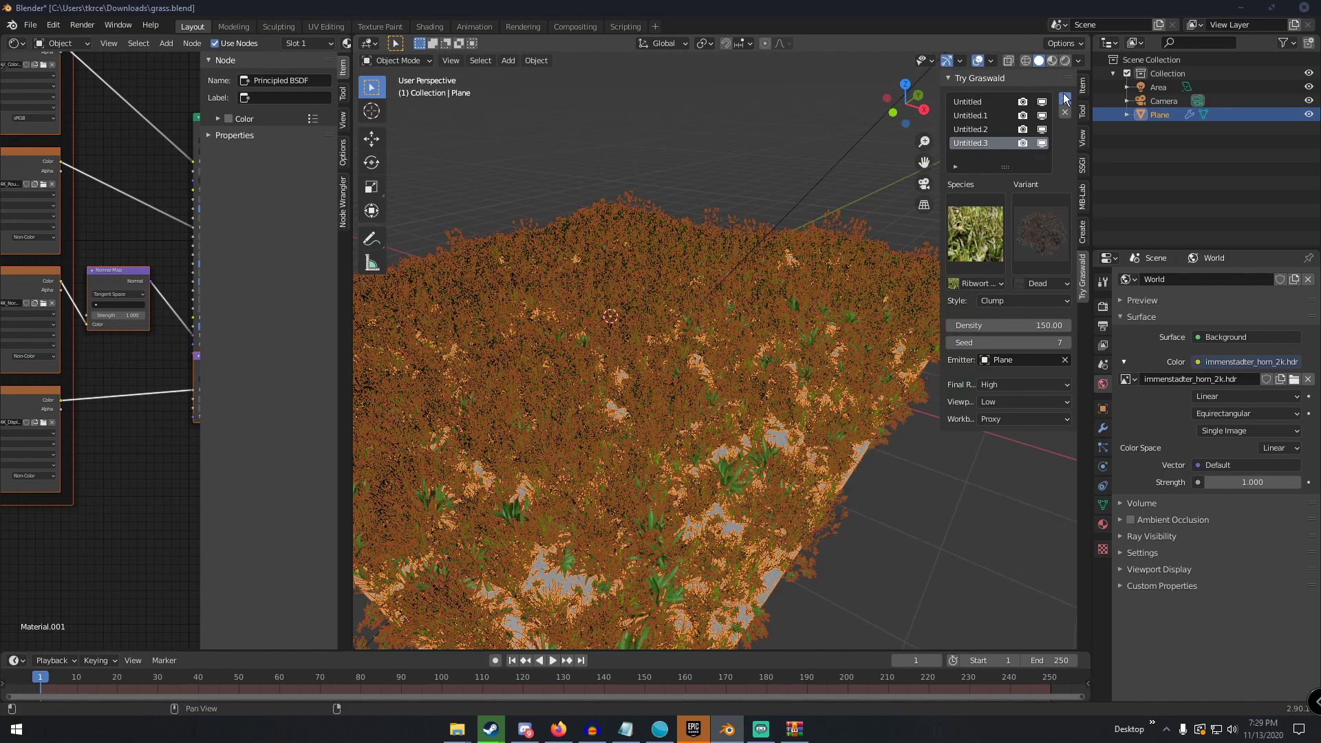
{"action": "left_click", "coordinate": [1044, 249]}
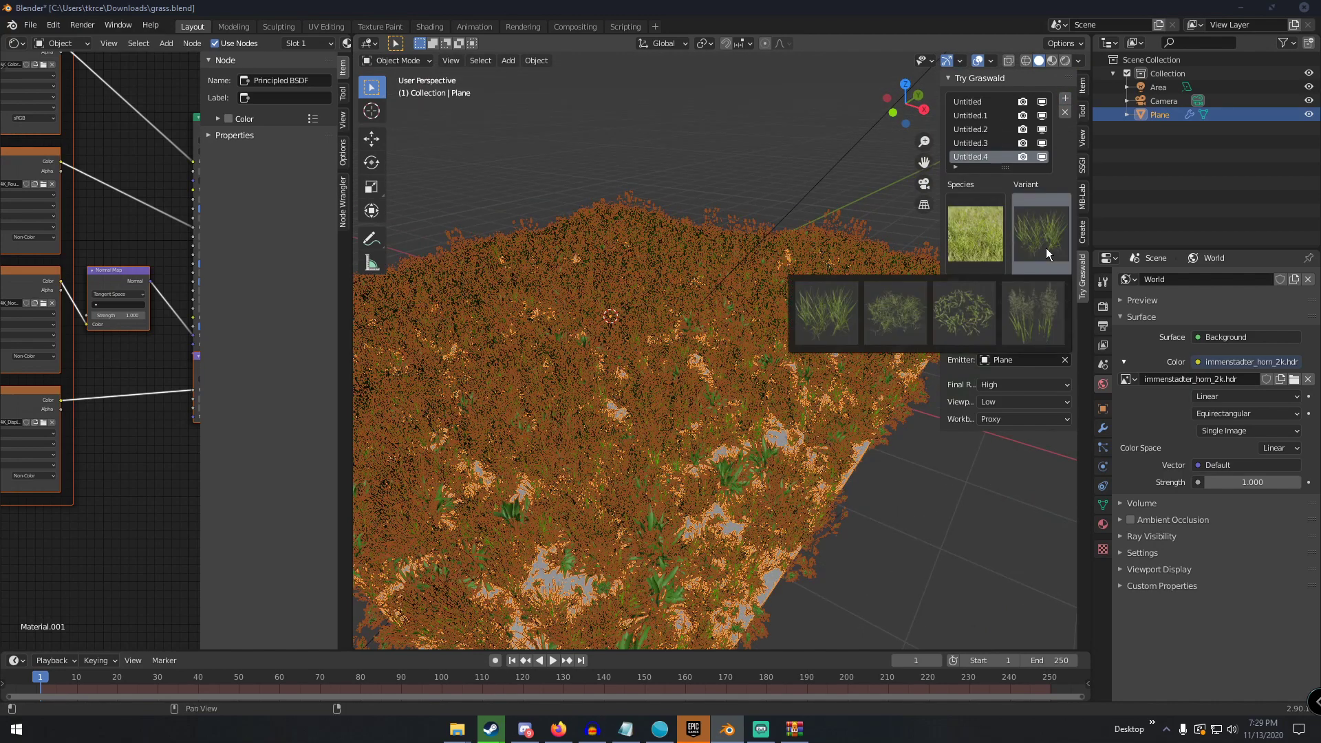
{"action": "left_click", "coordinate": [904, 299]}
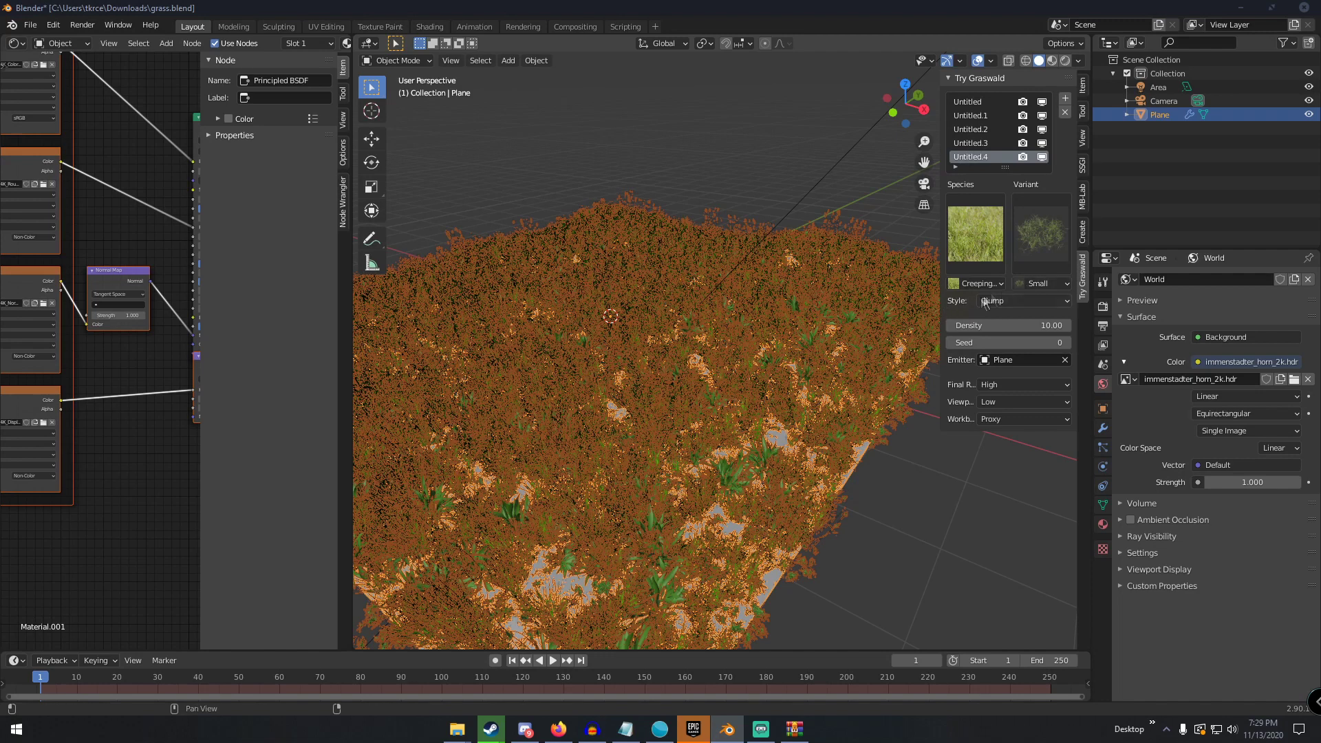
Set the Small variant system's density to 75, then deselect the terrain and inspect the fuller grass.
{"action": "left_click", "coordinate": [996, 329]}
{"action": "type", "text": "75"}
{"action": "key", "text": "Return"}
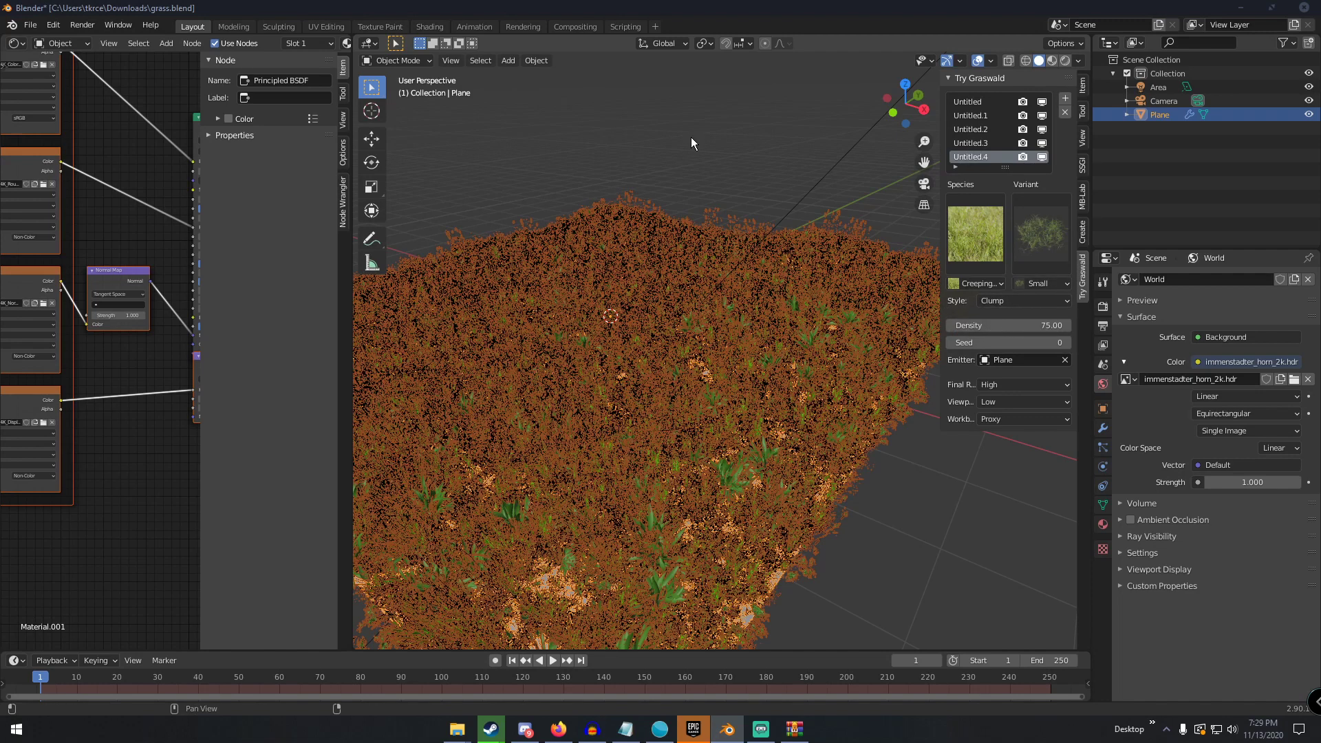
{"action": "left_click", "coordinate": [700, 171]}
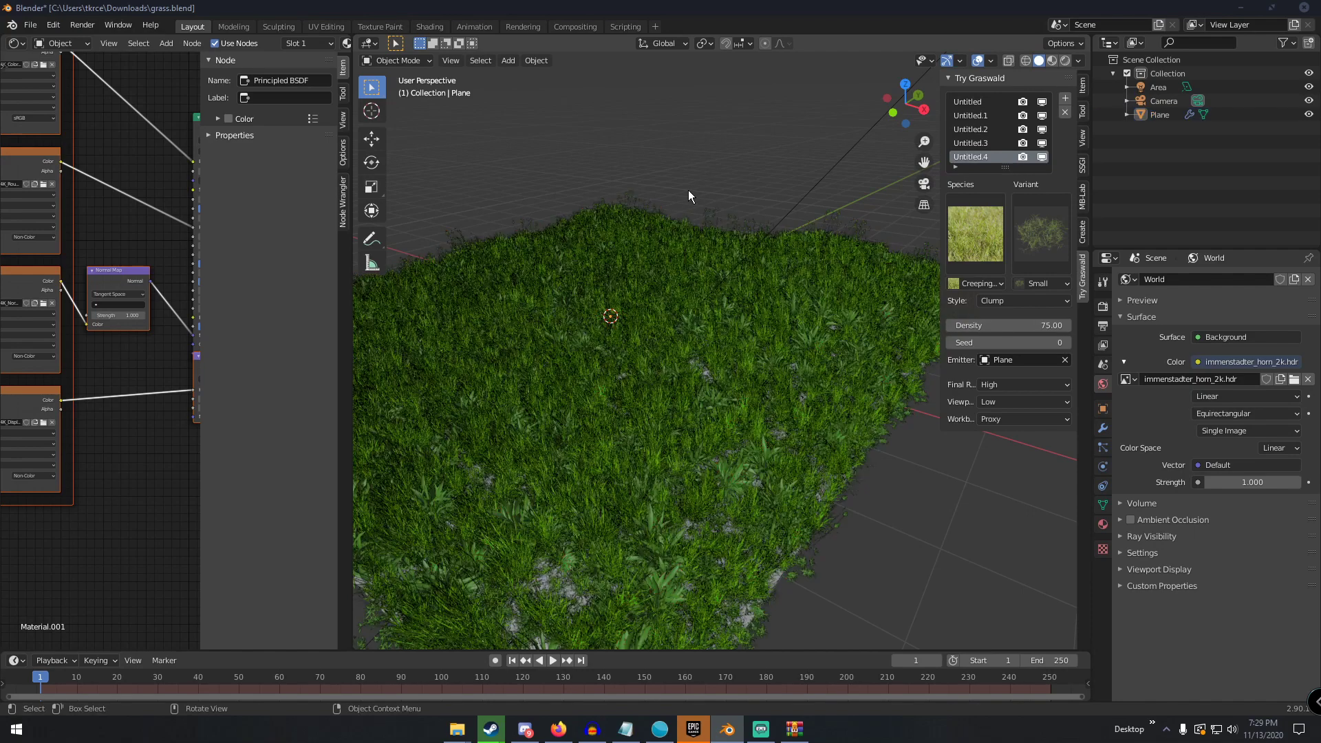
{"action": "middle_click_drag", "start_coordinate": [688, 190], "coordinate": [658, 245]}
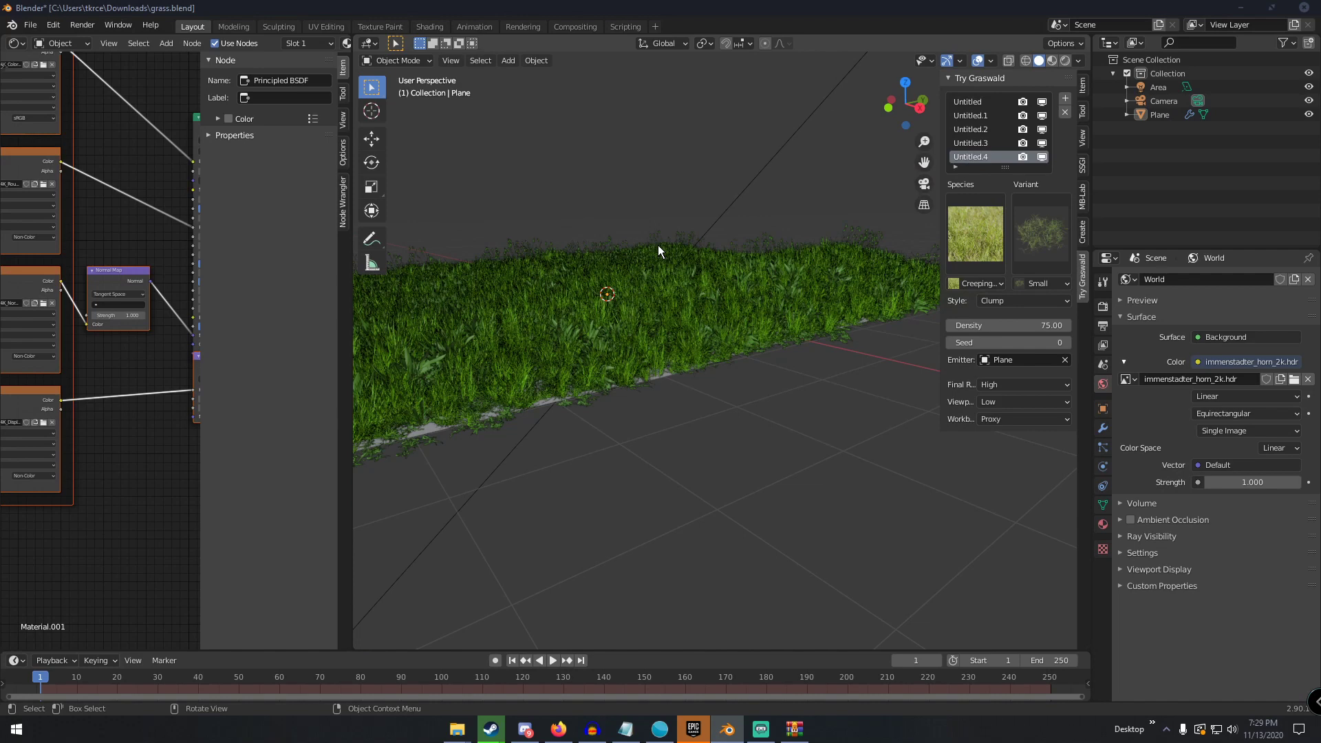
{"action": "mouse_move", "coordinate": [616, 214]}
{"action": "middle_mouse_down"}
{"action": "mouse_move", "coordinate": [605, 206]}
{"action": "mouse_move", "coordinate": [612, 216]}
{"action": "middle_mouse_up"}
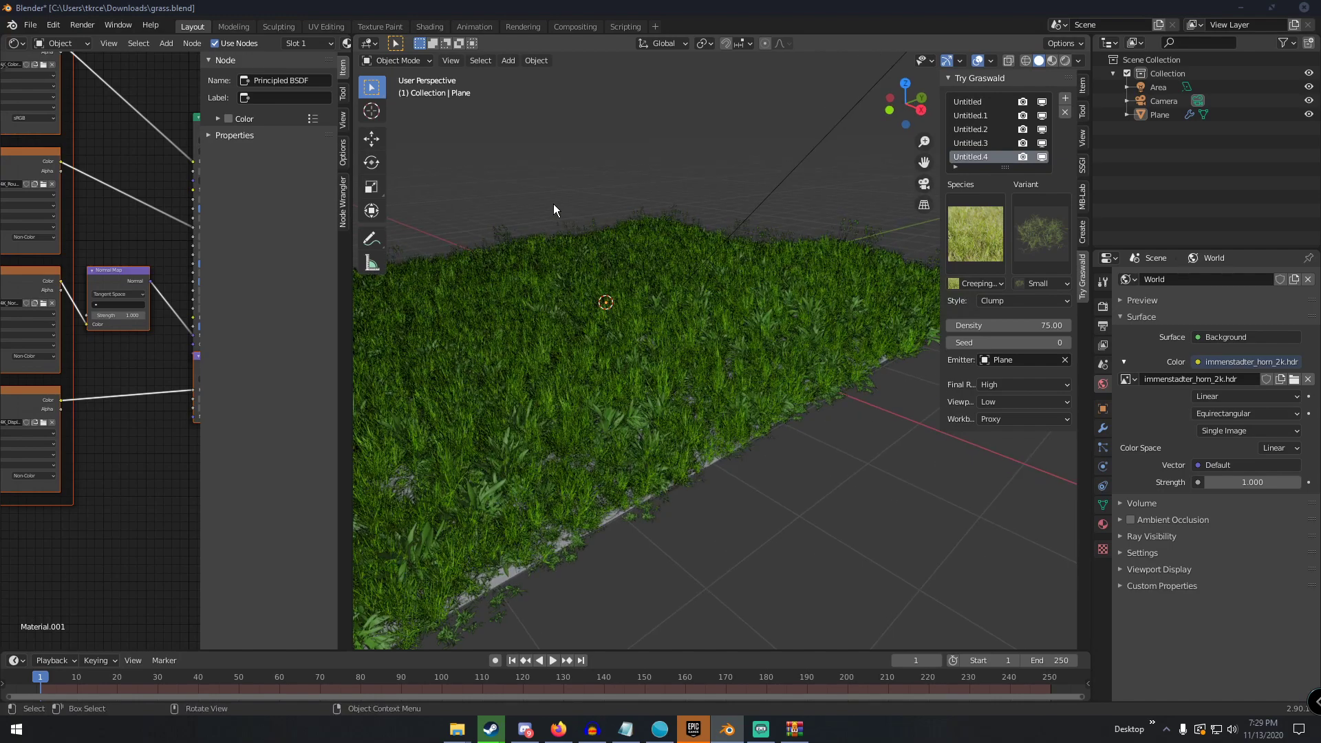
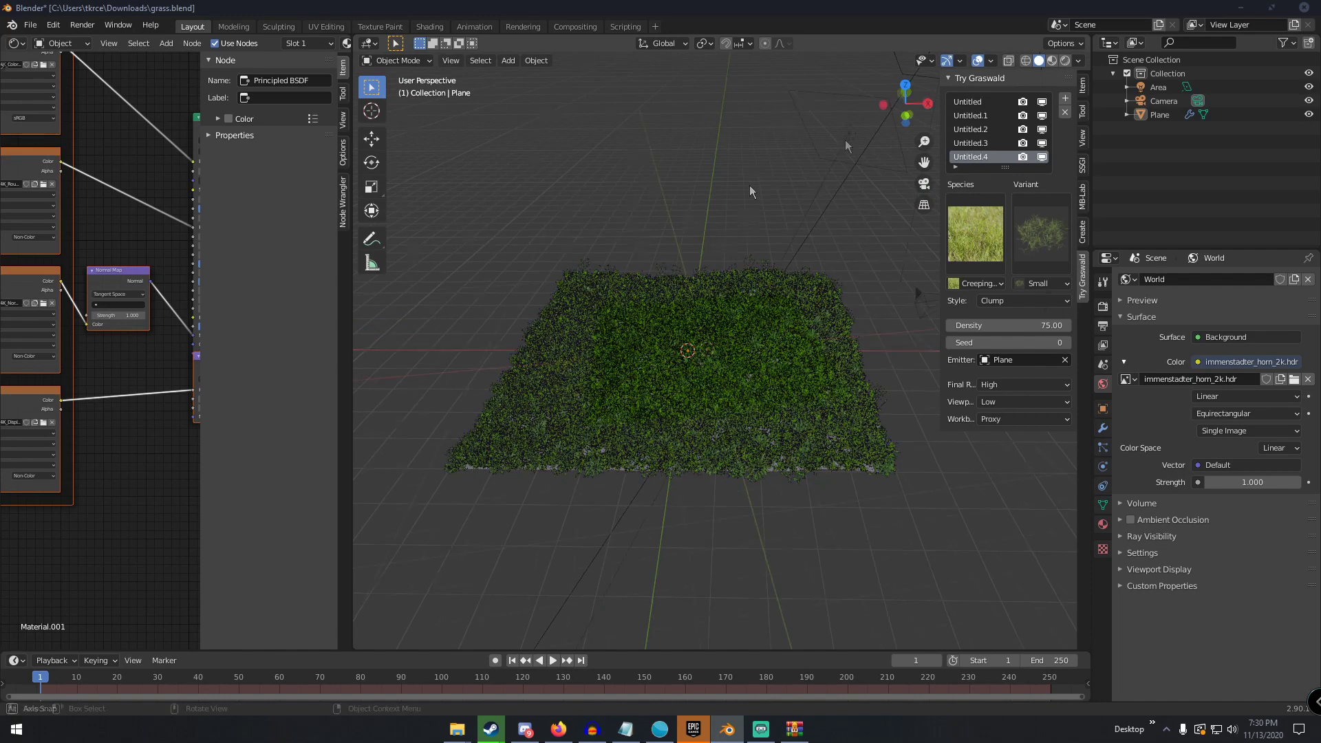
Tint the area light a warm orange with hue 0.074 and saturation 0.477.
{"action": "left_click", "coordinate": [1102, 466]}
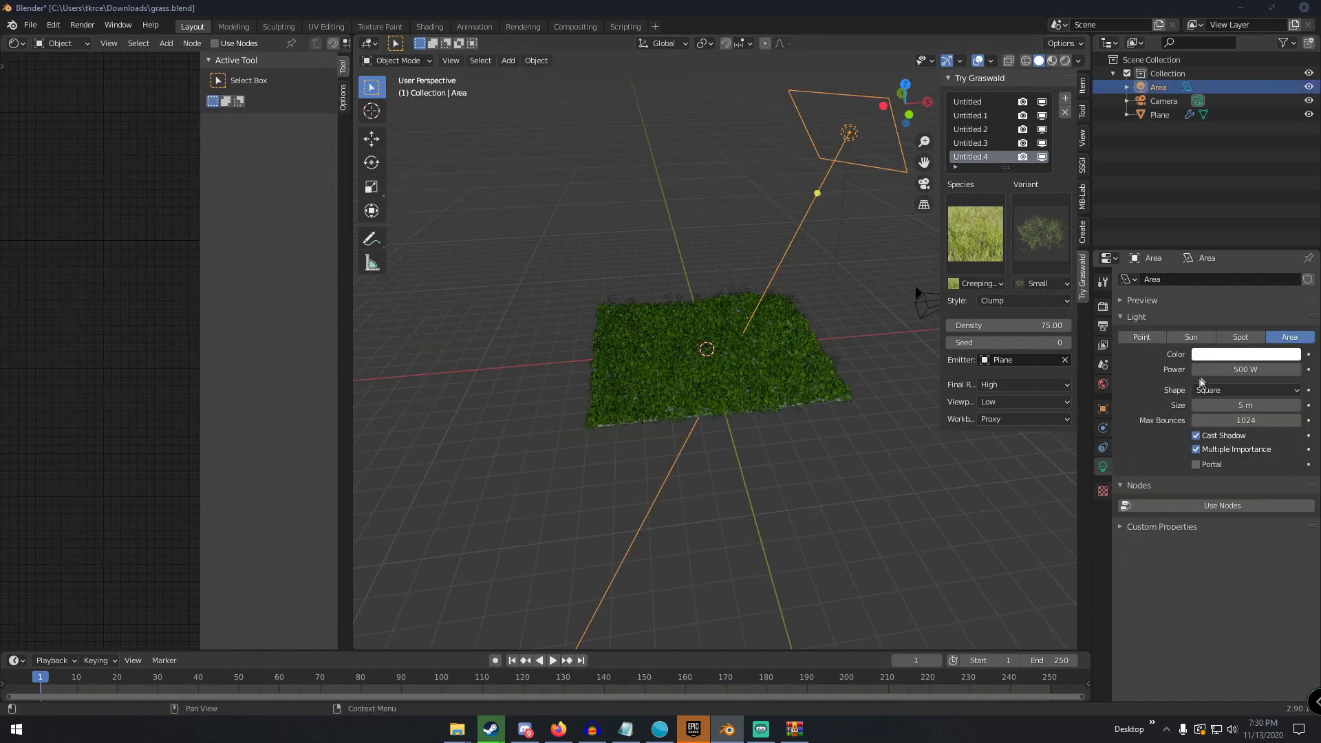
{"action": "left_click", "coordinate": [1245, 355]}
{"action": "left_click_drag", "start_coordinate": [1221, 242], "coordinate": [1218, 242]}
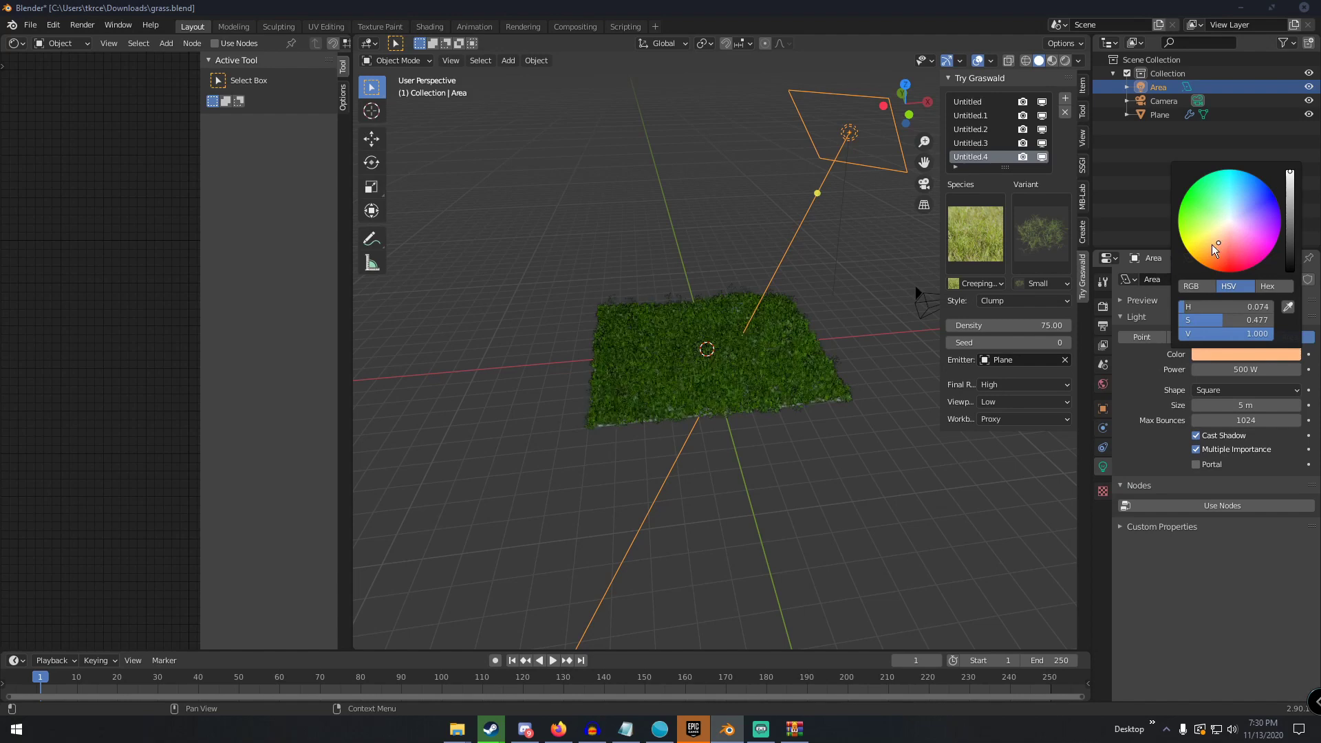
Duplicate the area light and place the copy beside the original above the terrain.
{"action": "middle_click_drag", "start_coordinate": [875, 261], "coordinate": [849, 277]}
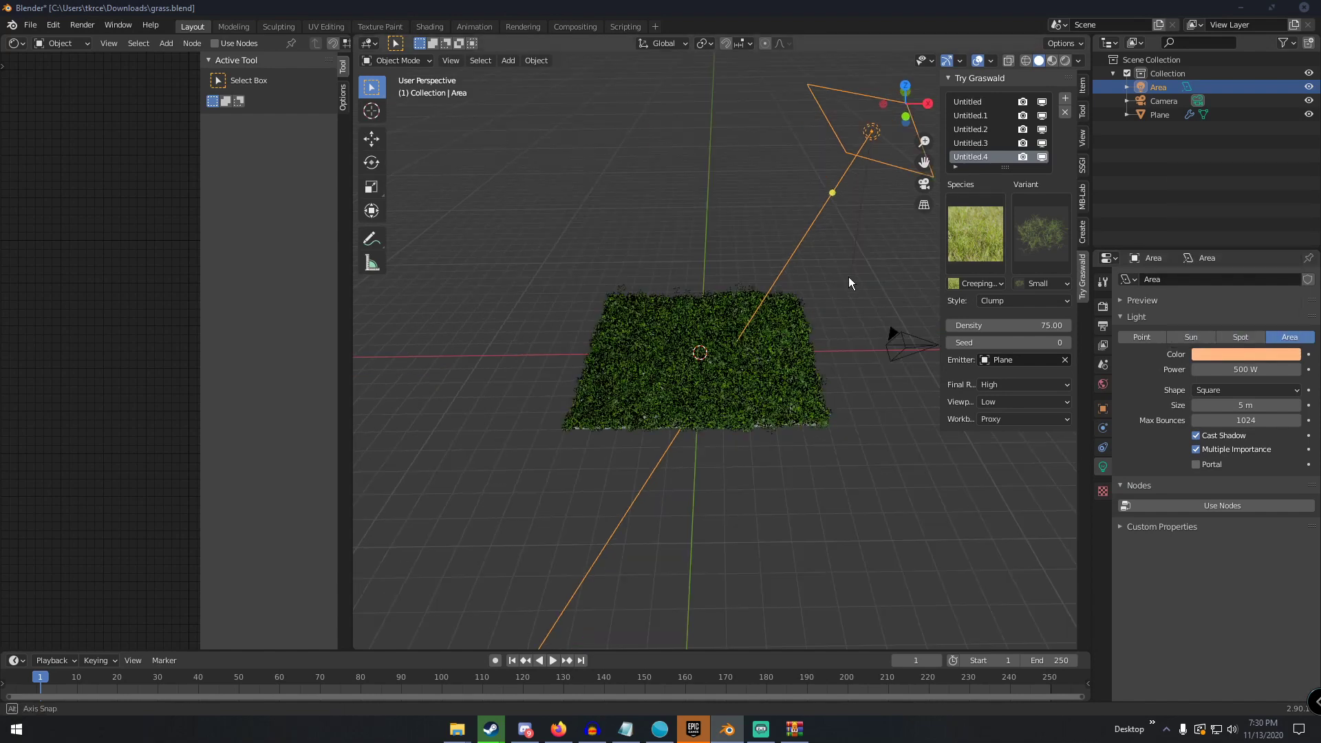
{"action": "middle_click_drag", "start_coordinate": [848, 276], "coordinate": [810, 274]}
{"action": "key", "text": "shift+d"}
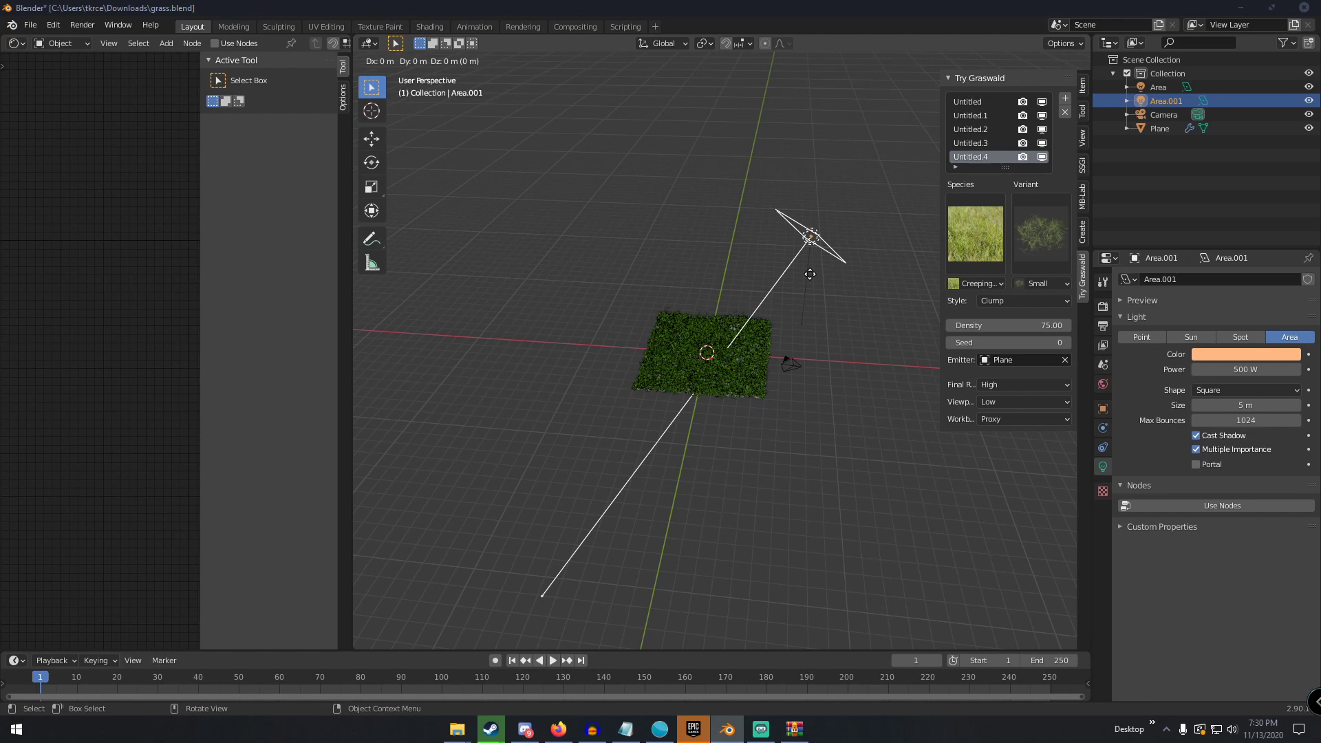
{"action": "left_click", "coordinate": [701, 272]}
Rotate the duplicated area light freely with trackball rotation and move it down close to the terrain.
{"action": "key", "text": "r"}
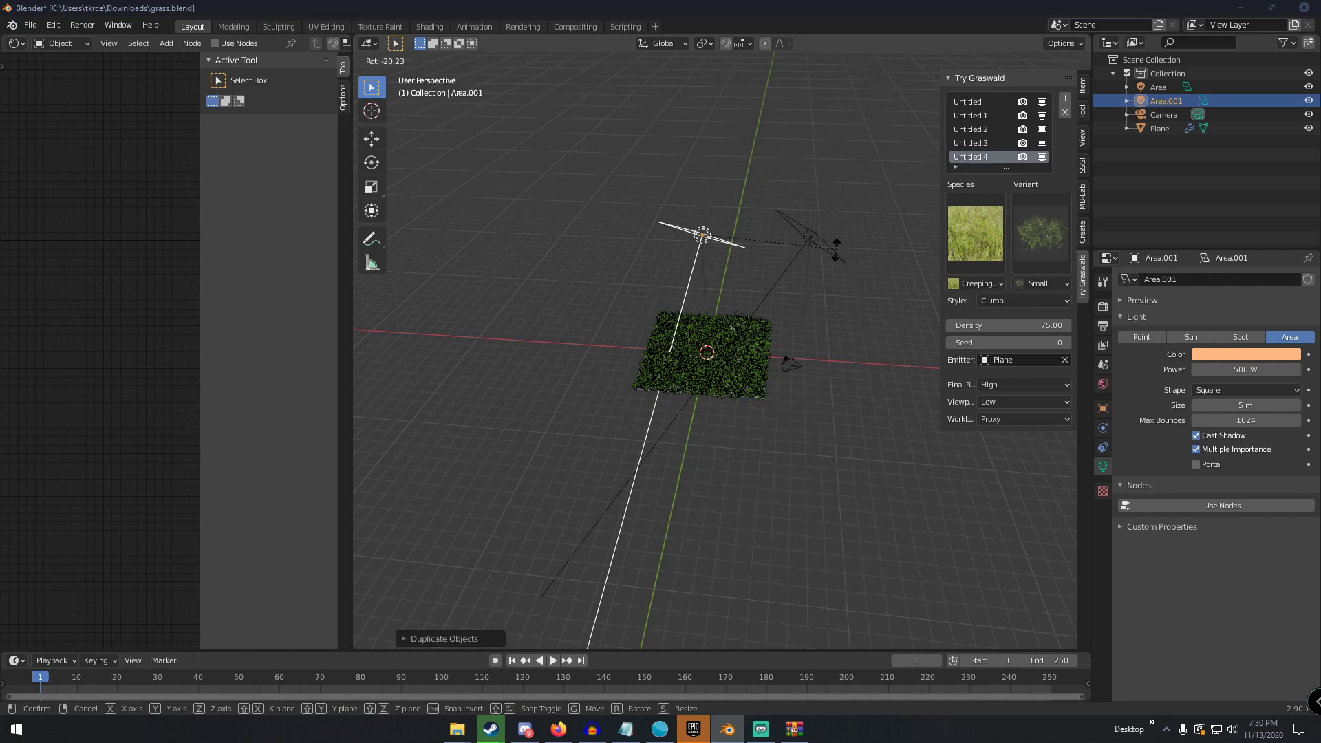
{"action": "key", "text": "r"}
{"action": "left_click", "coordinate": [709, 353]}
{"action": "middle_click_drag", "start_coordinate": [708, 353], "coordinate": [708, 353]}
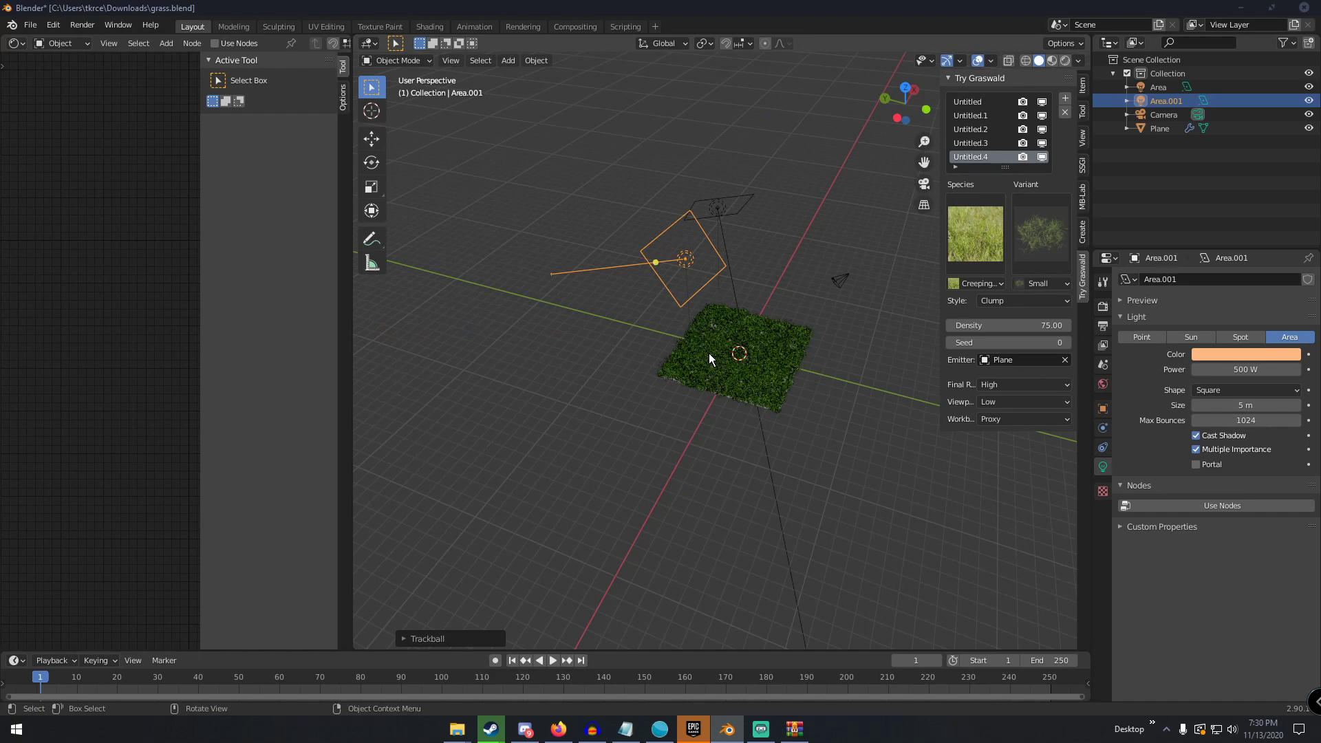
{"action": "key", "text": "g"}
{"action": "left_click", "coordinate": [706, 378]}
{"action": "middle_click_drag", "start_coordinate": [706, 378], "coordinate": [701, 401]}
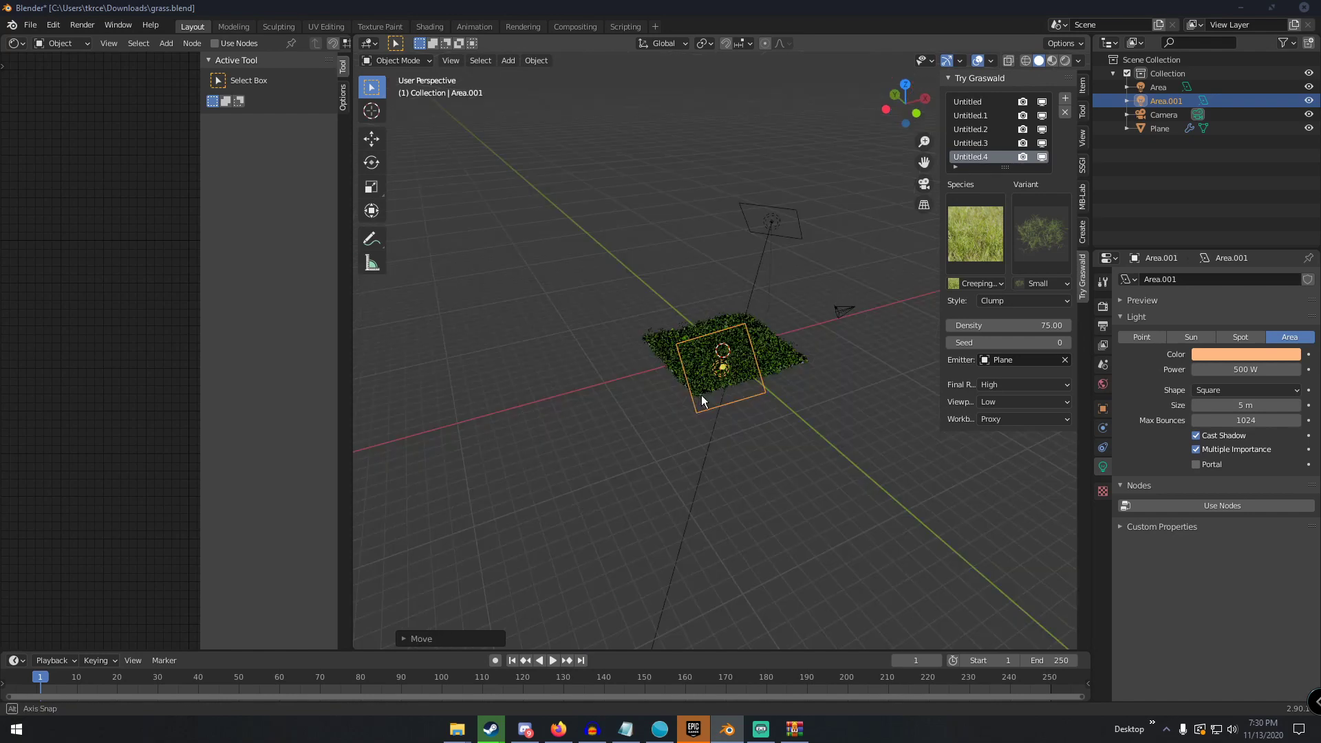
Set the Small variant system's viewport render quality to Proxy and inspect the grass up close.
{"action": "key", "text": "KP_Decimal"}
{"action": "left_click", "coordinate": [1024, 402]}
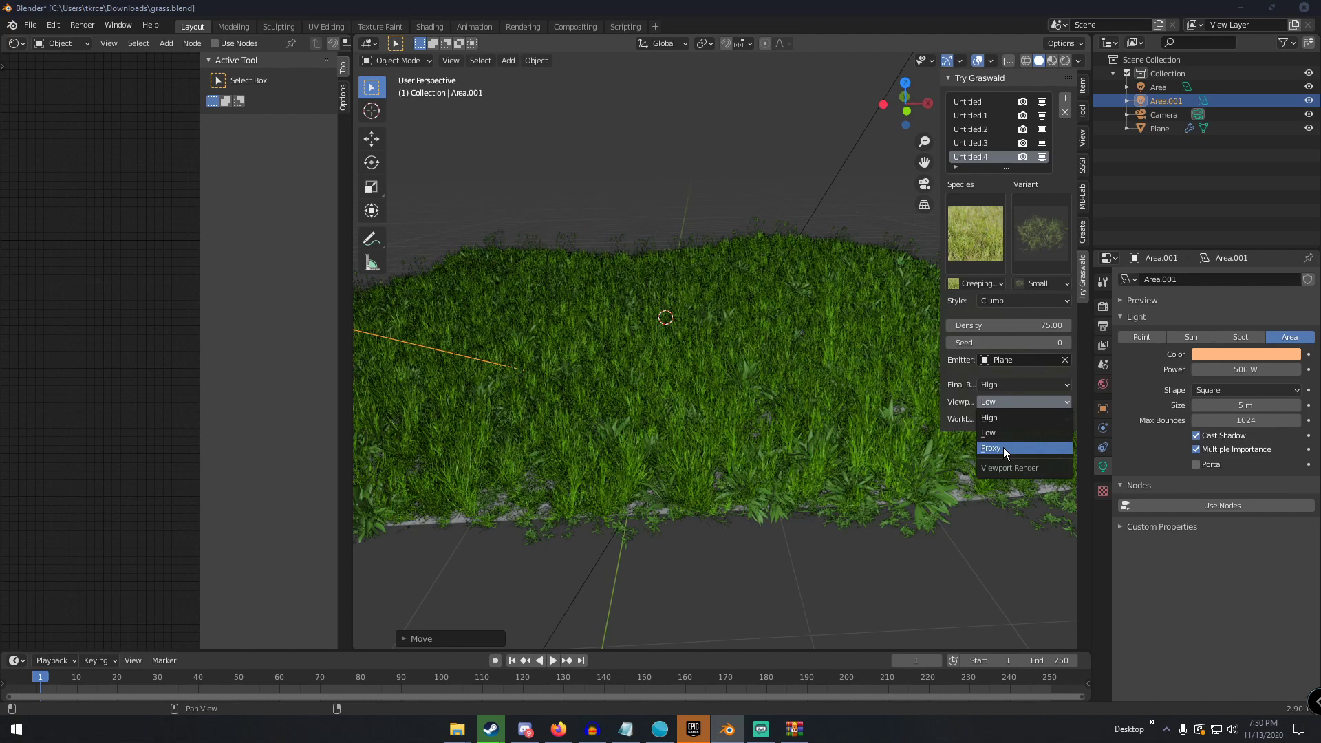
{"action": "left_click", "coordinate": [1003, 447]}
{"action": "scroll", "coordinate": [787, 378], "scroll_direction": "up", "scroll_amount": 3}
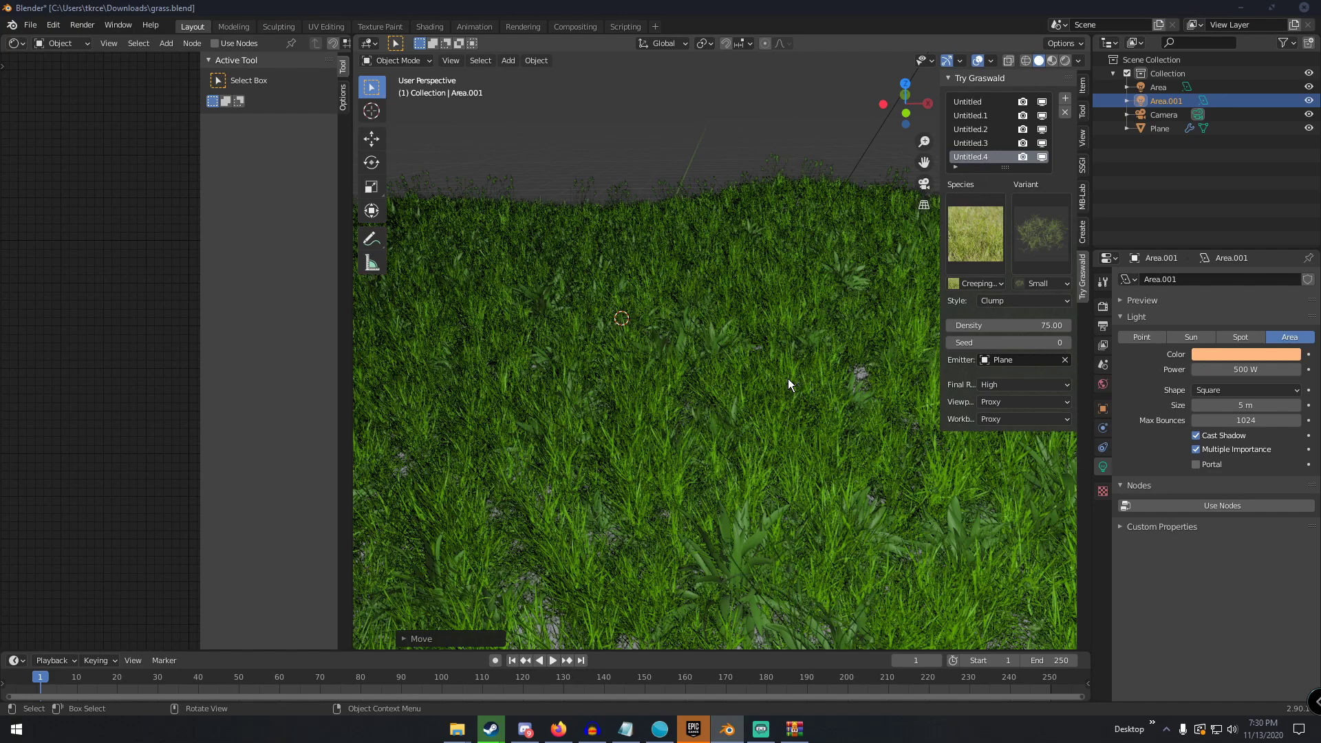
{"action": "middle_click_drag", "start_coordinate": [787, 379], "coordinate": [791, 348]}
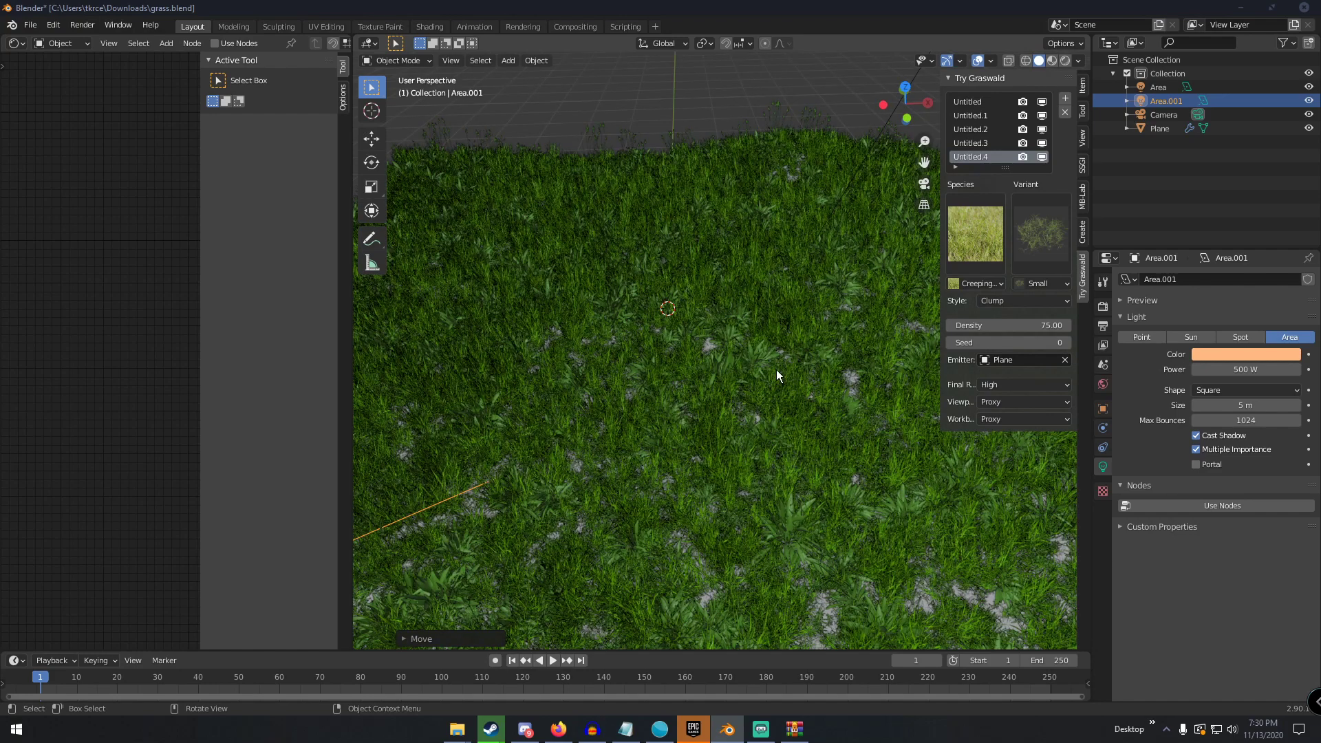
Align the camera to the current view, shift it over the grass, and set its focal length to 45 mm.
{"action": "key", "text": "KP_0"}
{"action": "left_click", "coordinate": [1162, 114]}
{"action": "key", "text": "g"}
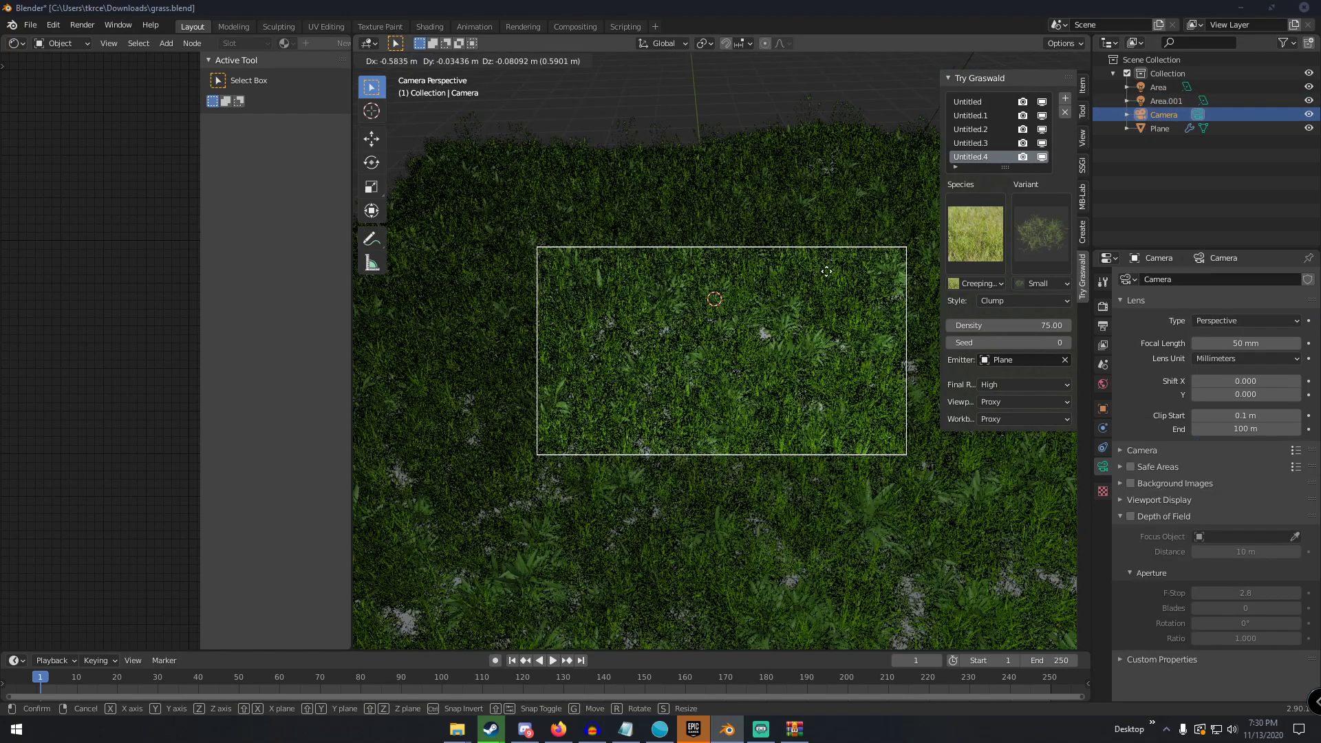
{"action": "left_click", "coordinate": [833, 271]}
{"action": "mouse_move", "coordinate": [1247, 343]}
{"action": "left_mouse_down"}
{"action": "mouse_move", "coordinate": [1162, 342]}
{"action": "mouse_move", "coordinate": [1230, 343]}
{"action": "left_mouse_up"}
Preview the camera's framing of the grass in Rendered shading, and return the viewport to Solid shading.
{"action": "key", "text": "z"}
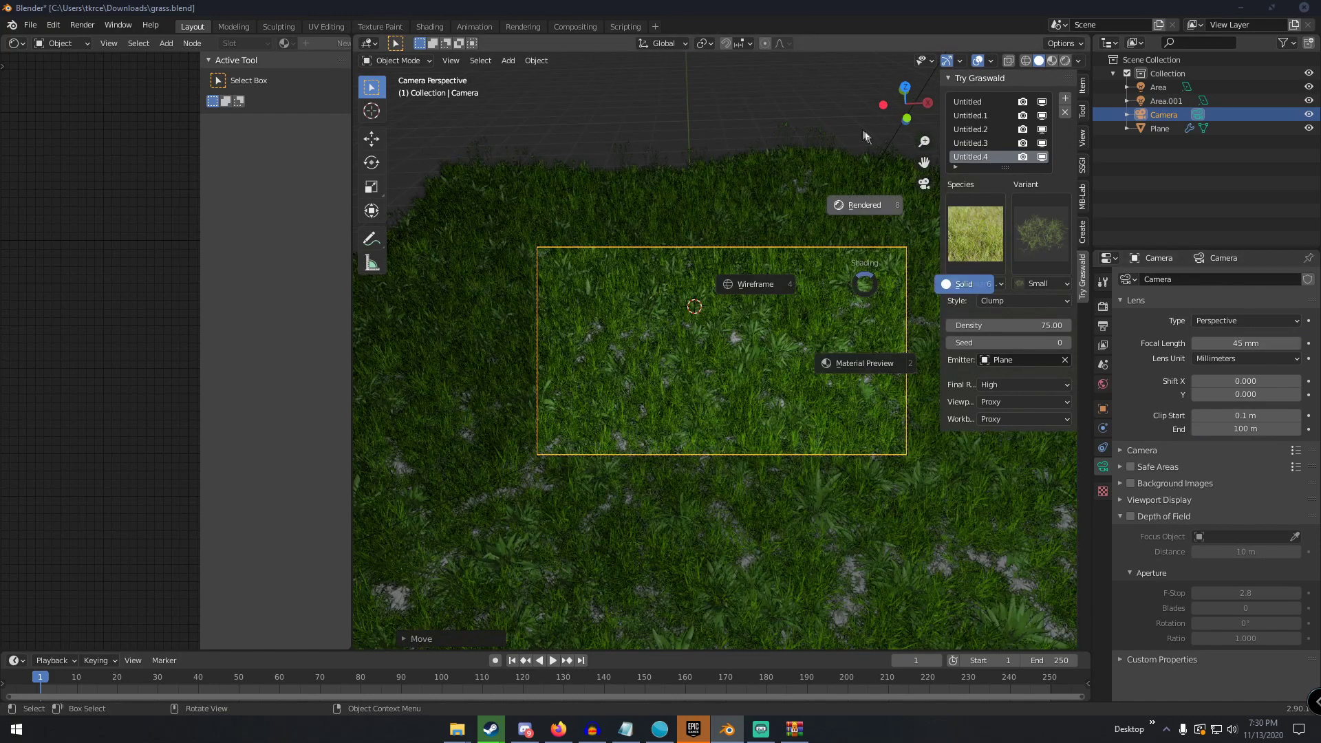
{"action": "left_click", "coordinate": [857, 203]}
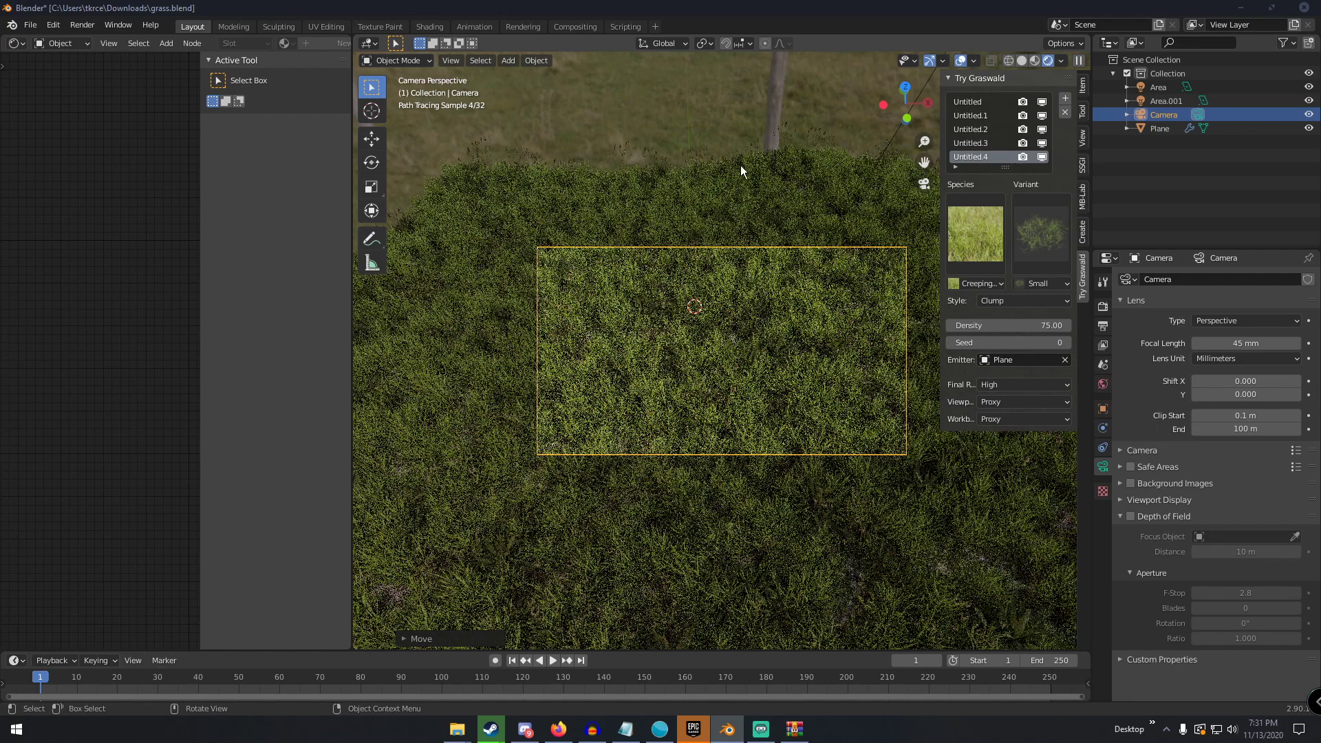
{"action": "key", "text": "z"}
{"action": "left_click", "coordinate": [861, 166]}
Realign the camera to an adjusted view looking down across the grass, and move it slightly to refine the framing.
{"action": "middle_click_drag", "start_coordinate": [784, 201], "coordinate": [787, 200]}
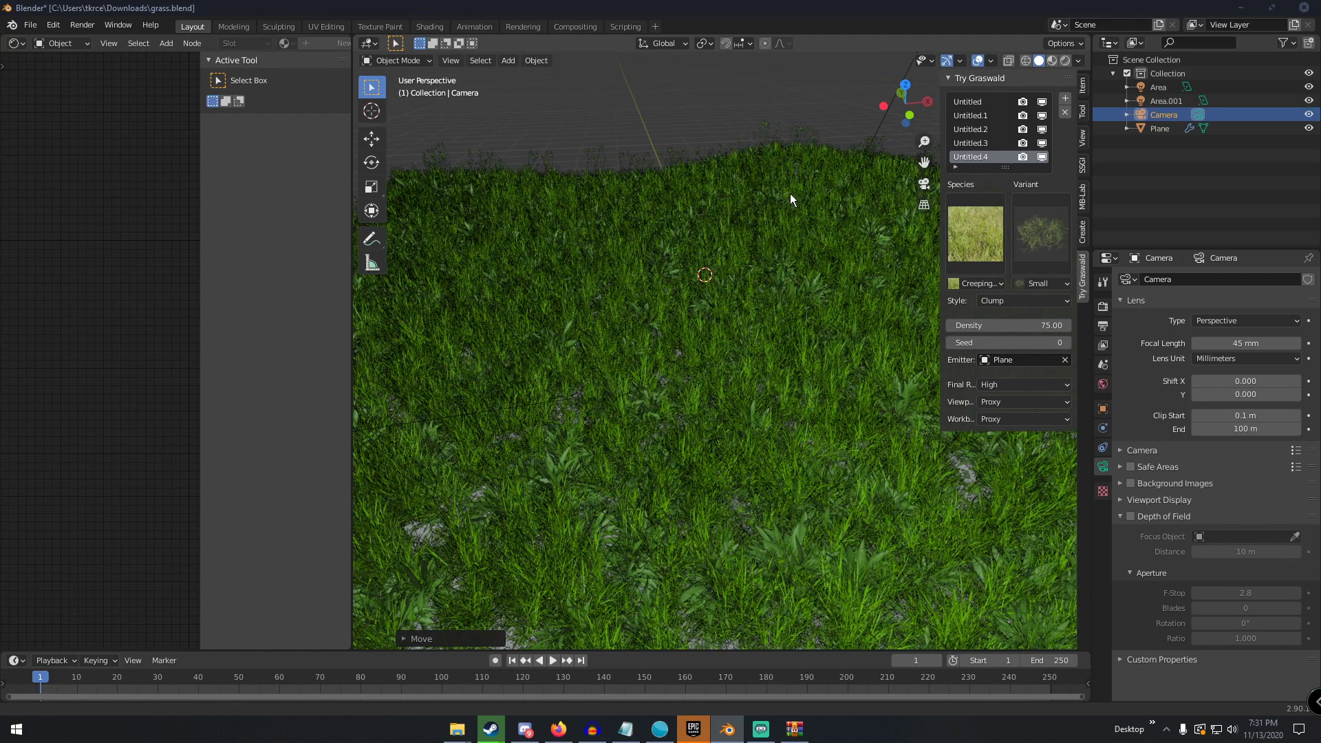
{"action": "scroll", "coordinate": [790, 199], "scroll_direction": "down", "scroll_amount": 3}
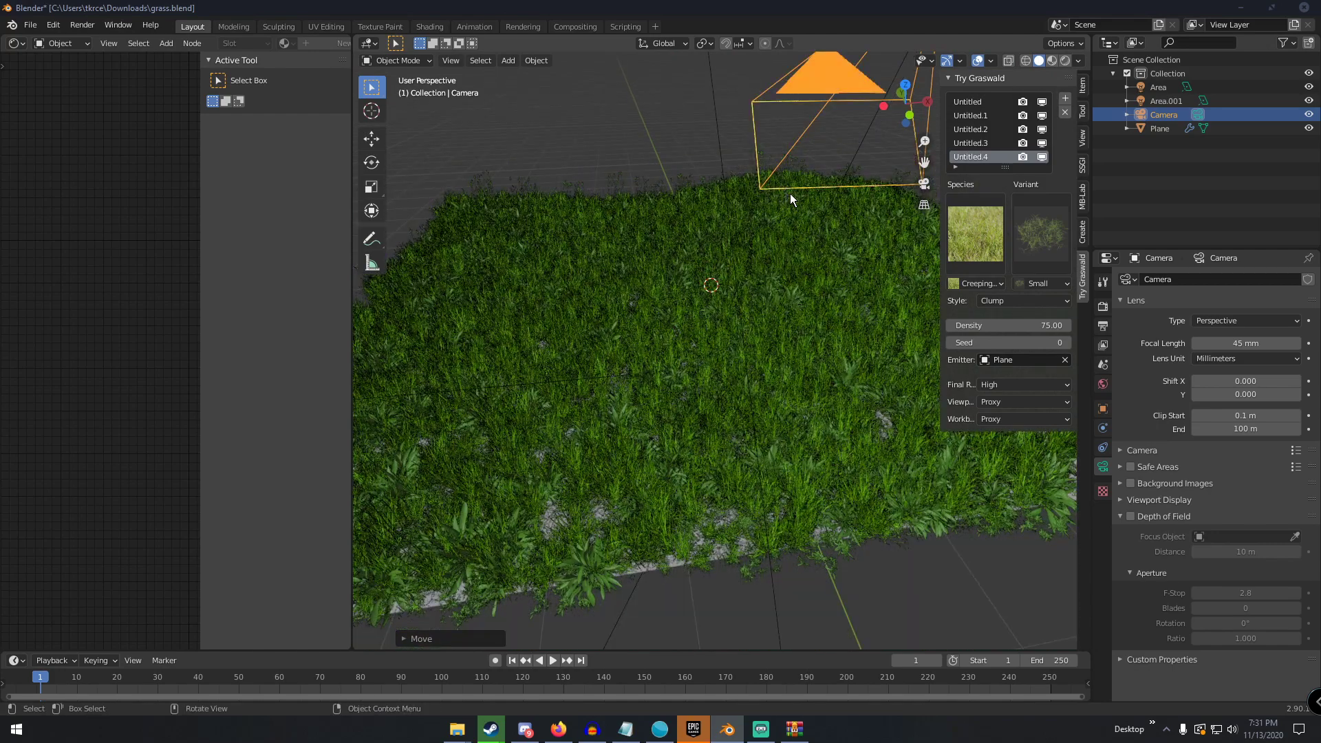
{"action": "key", "text": "KP_0"}
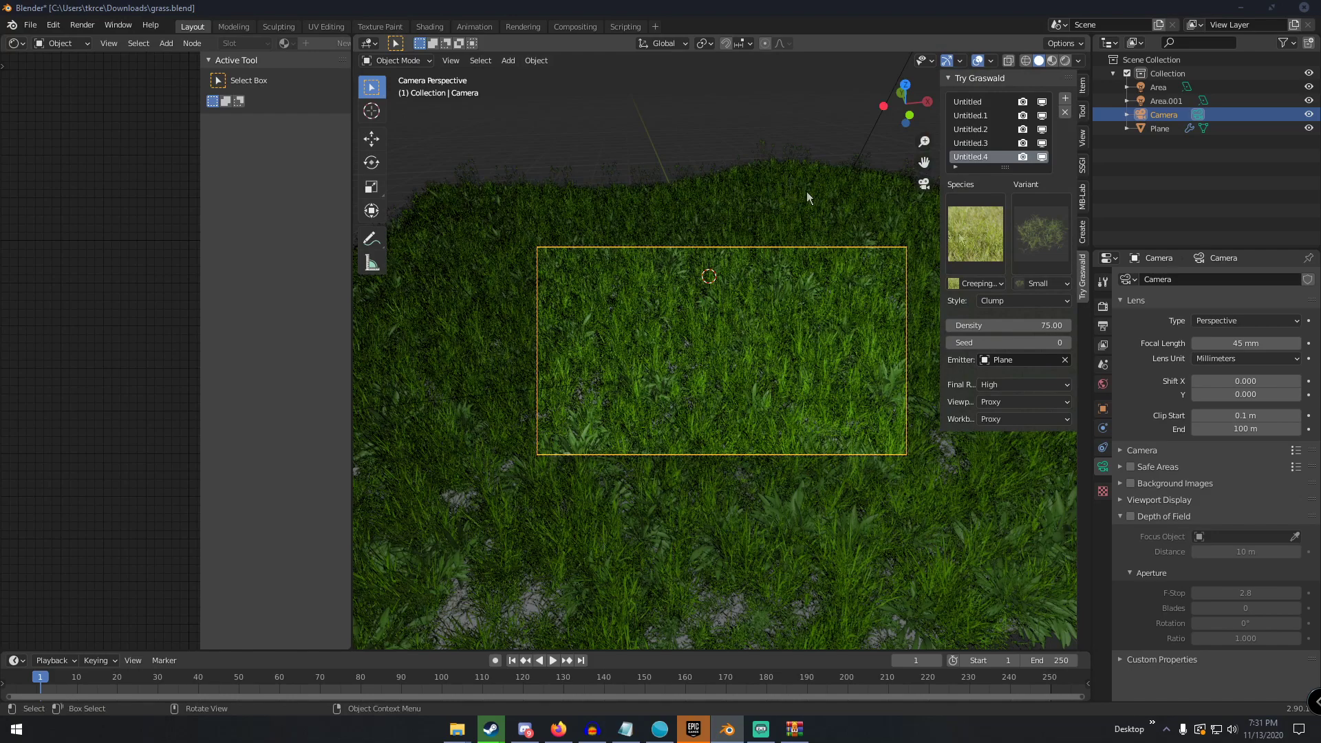
{"action": "middle_click_drag", "start_coordinate": [782, 253], "coordinate": [794, 308]}
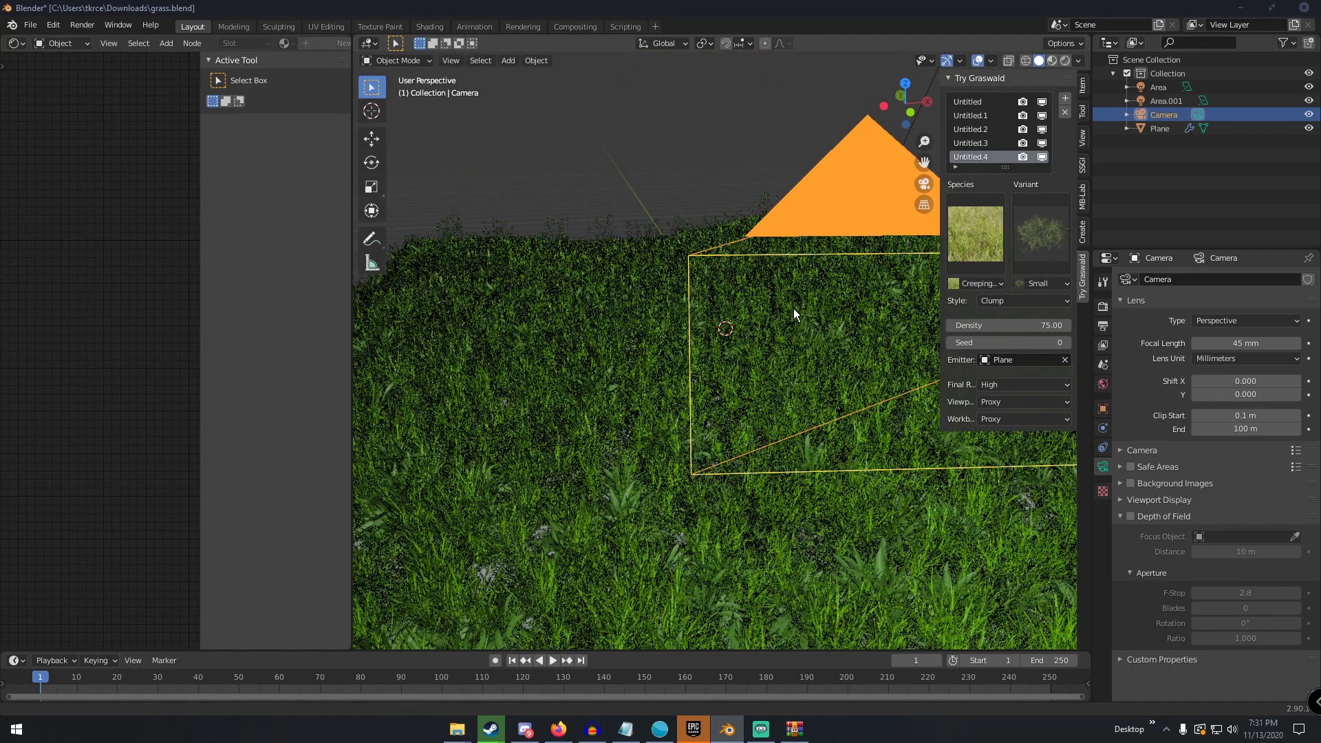
{"action": "middle_click_drag", "start_coordinate": [792, 311], "coordinate": [793, 292]}
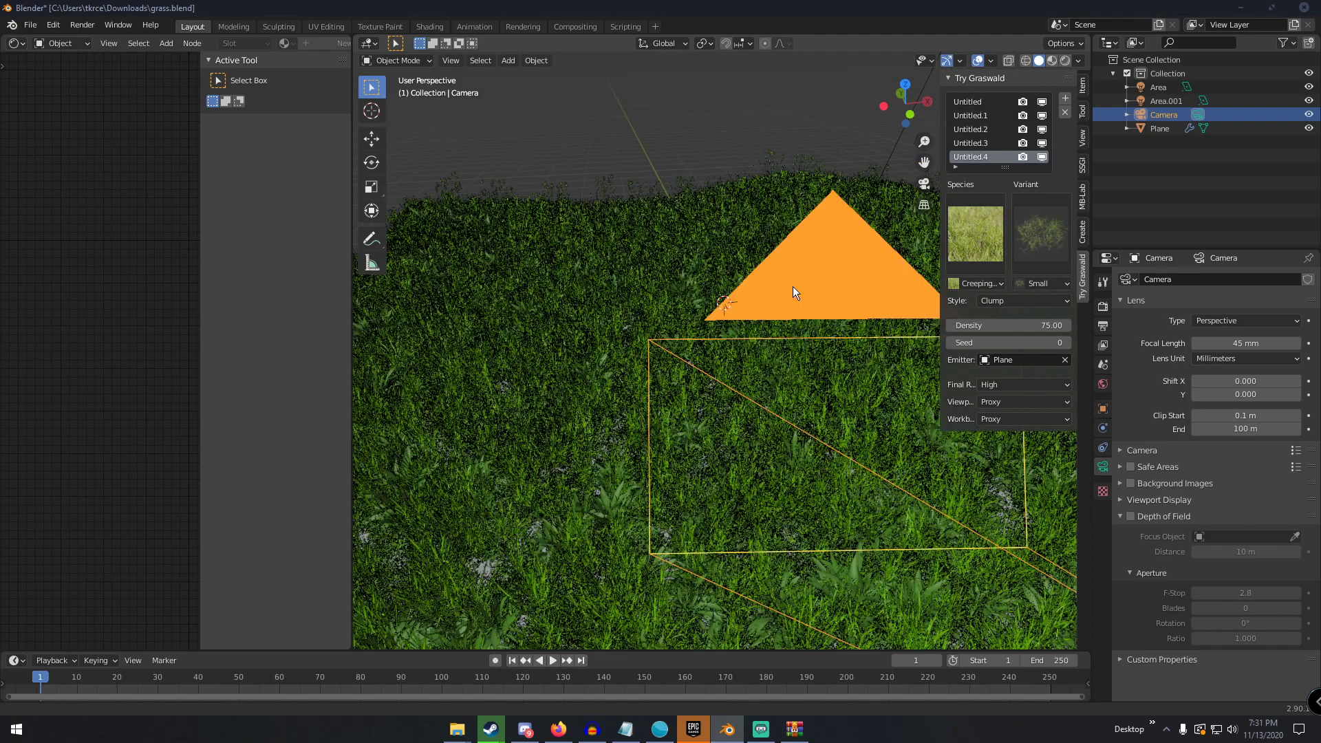
{"action": "key", "text": "KP_0"}
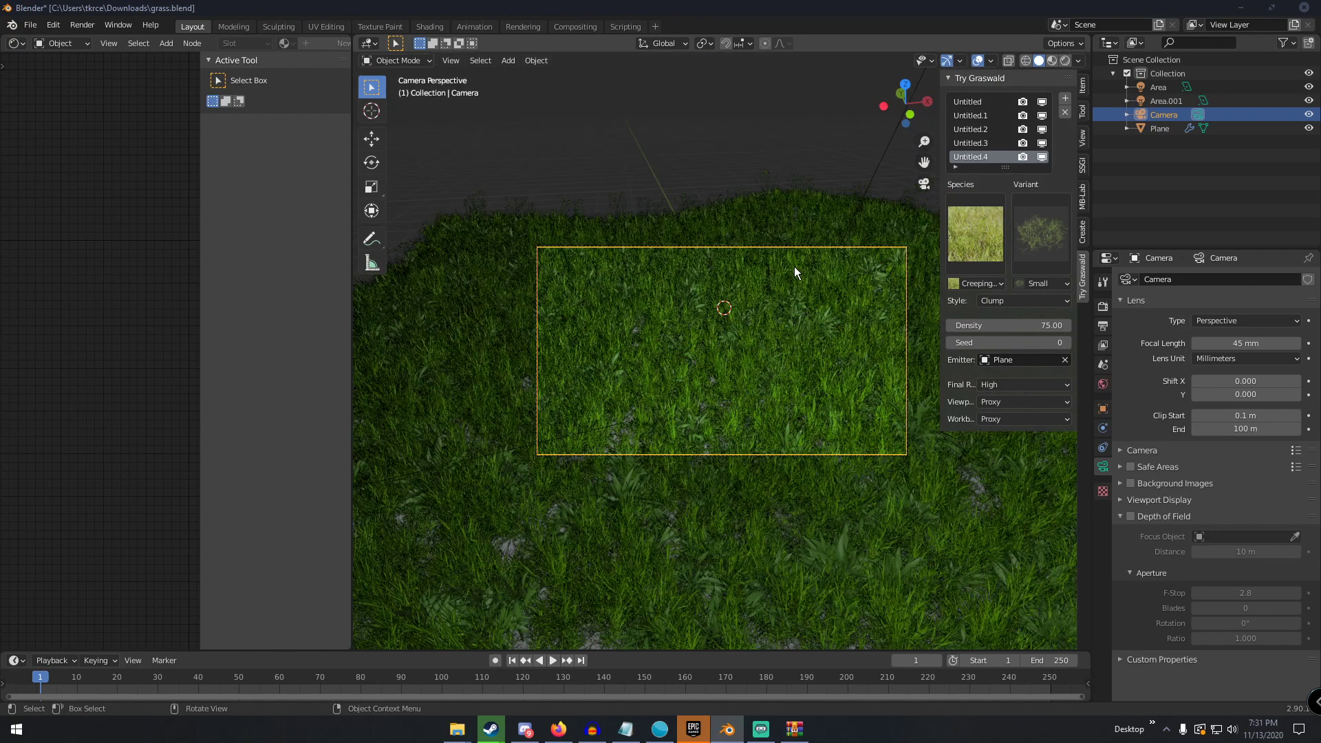
{"action": "key", "text": "g"}
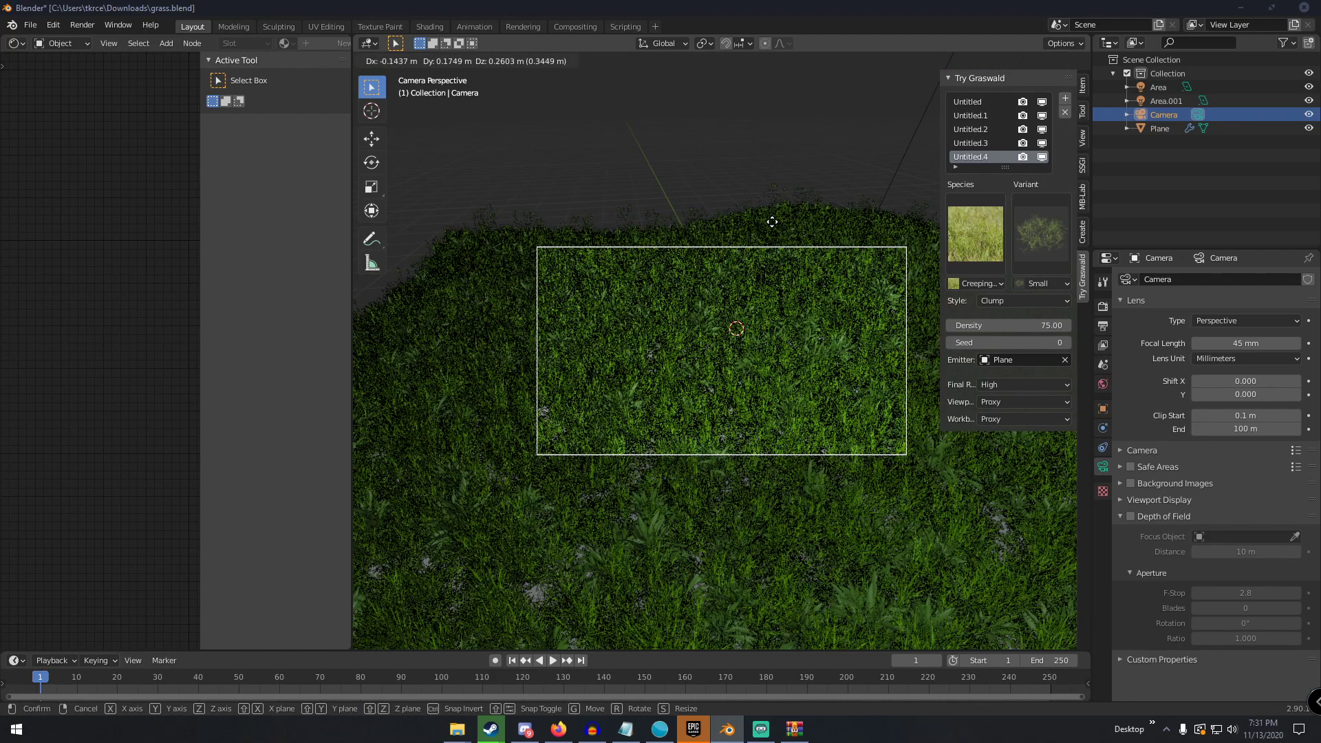
{"action": "left_click", "coordinate": [770, 220]}
Switch the camera view to Rendered shading and turn off the viewport overlays.
{"action": "key", "text": "z"}
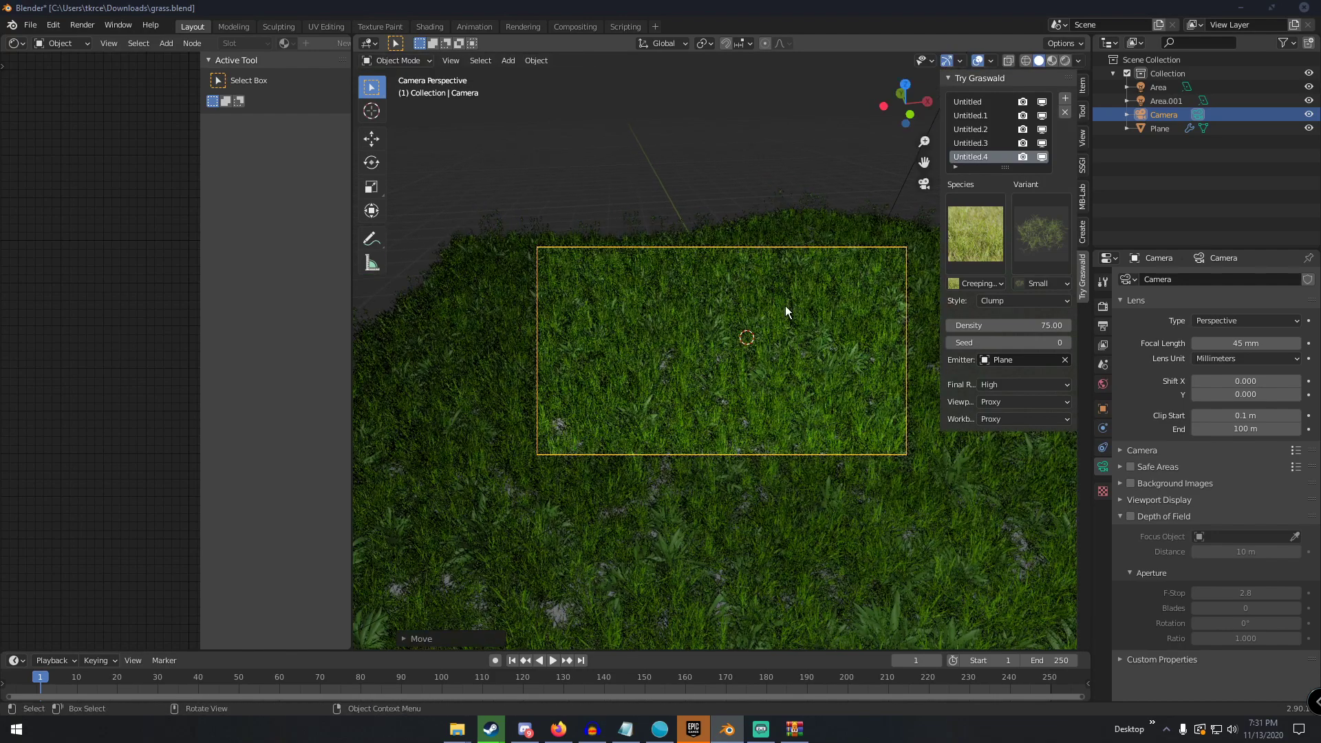
{"action": "left_click", "coordinate": [765, 154]}
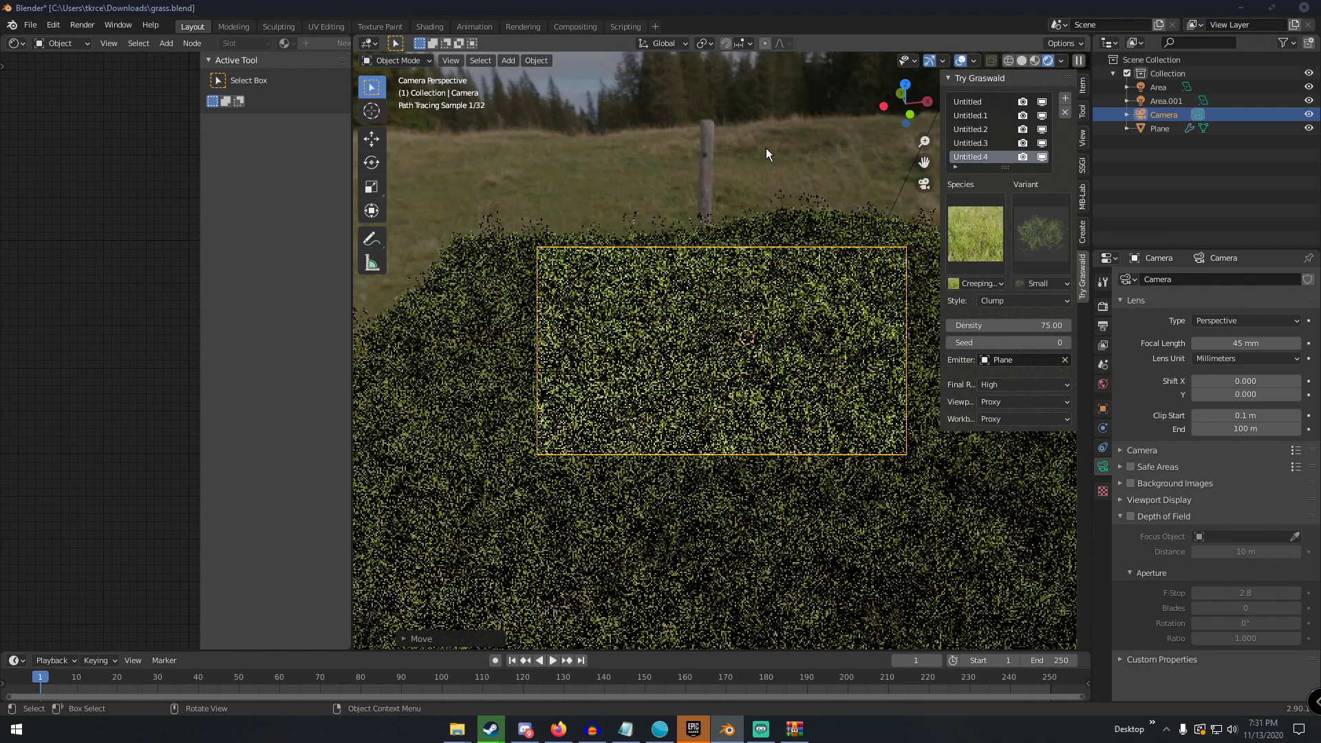
{"action": "left_click", "coordinate": [962, 59]}
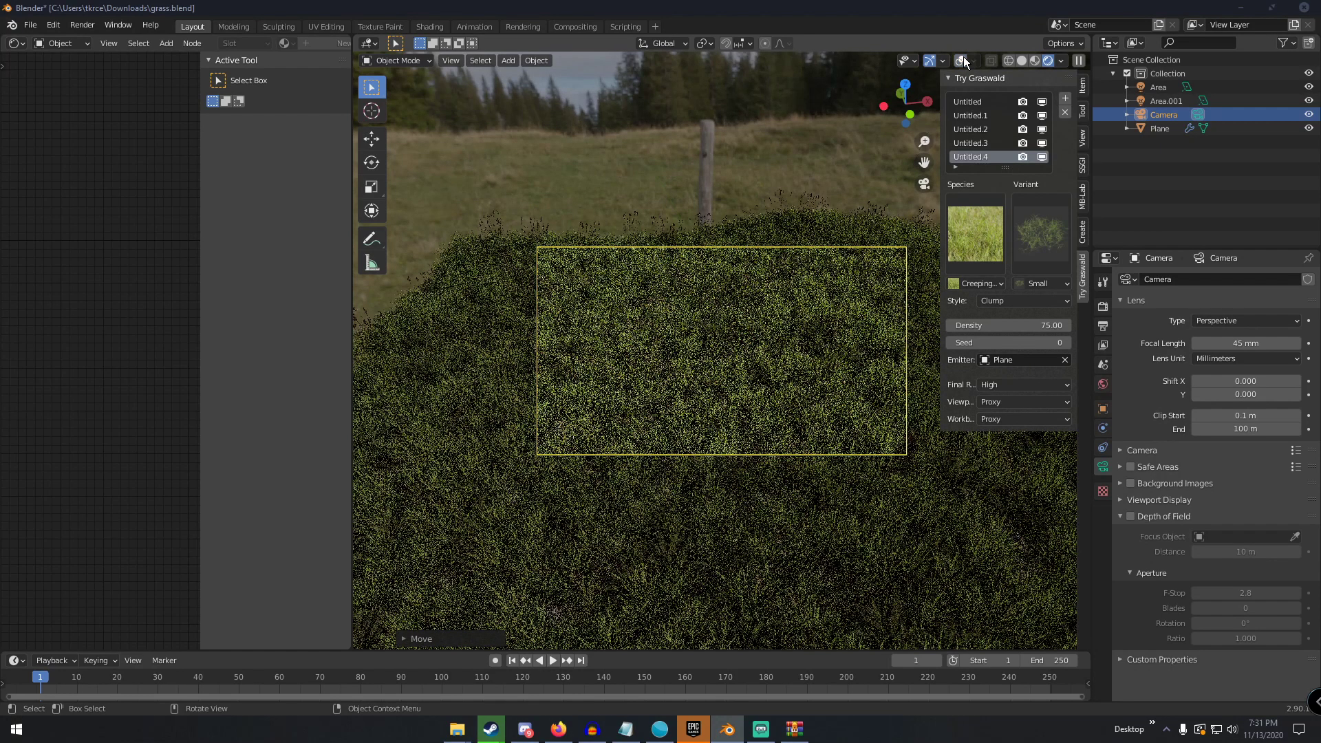